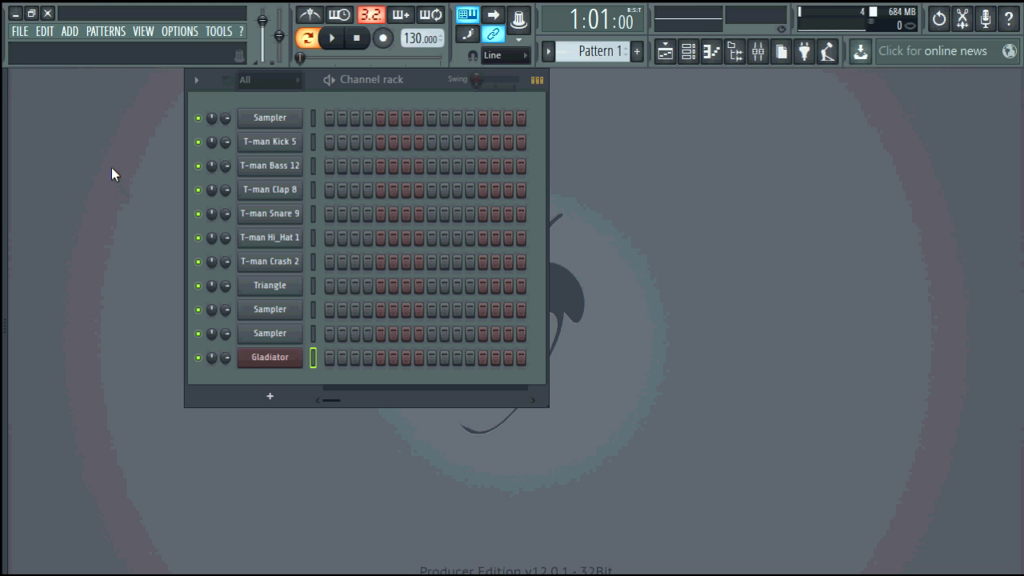
Step: Open the Options menu in FL Studio's top menu bar
click(181, 32)
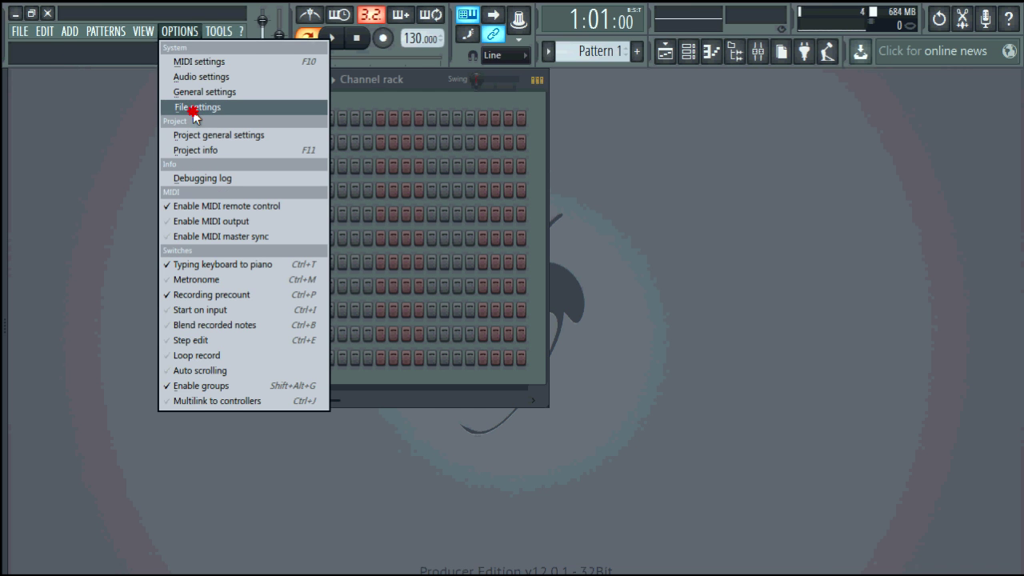
Step: Set the VST plugins extra search folder to E:\VstPlugins\ in File settings
click(195, 109)
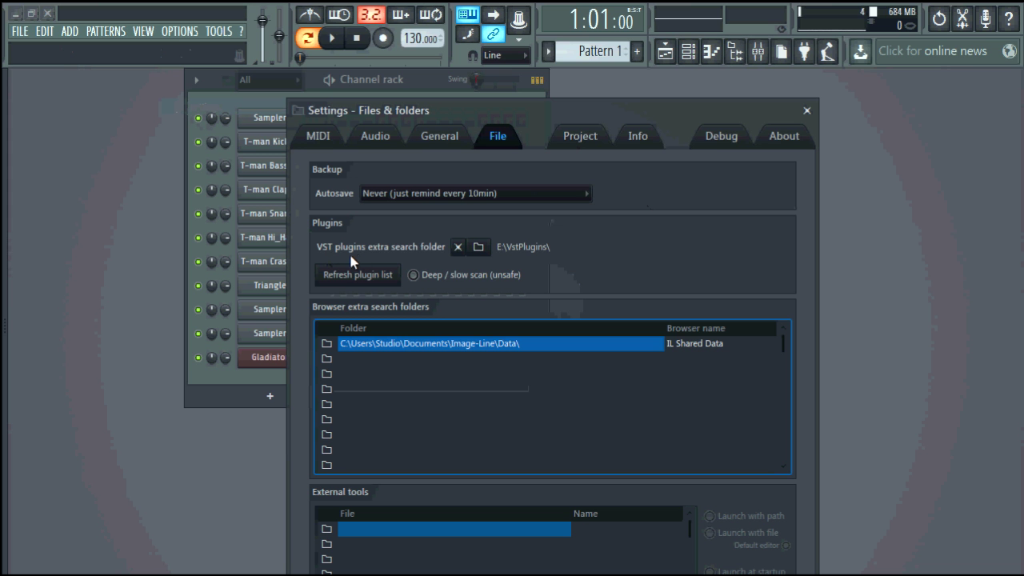
click(479, 248)
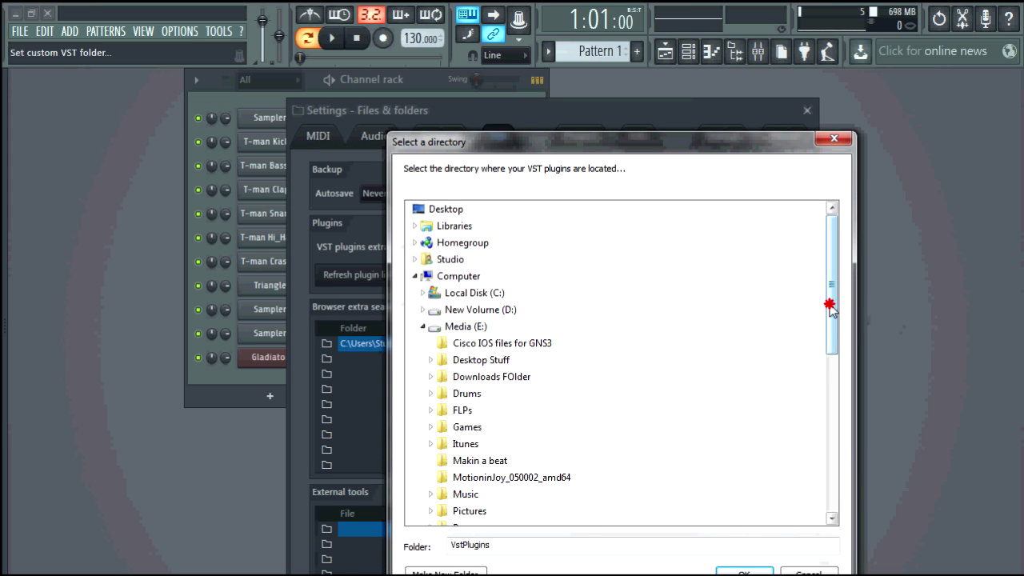
drag(829, 299, 836, 379)
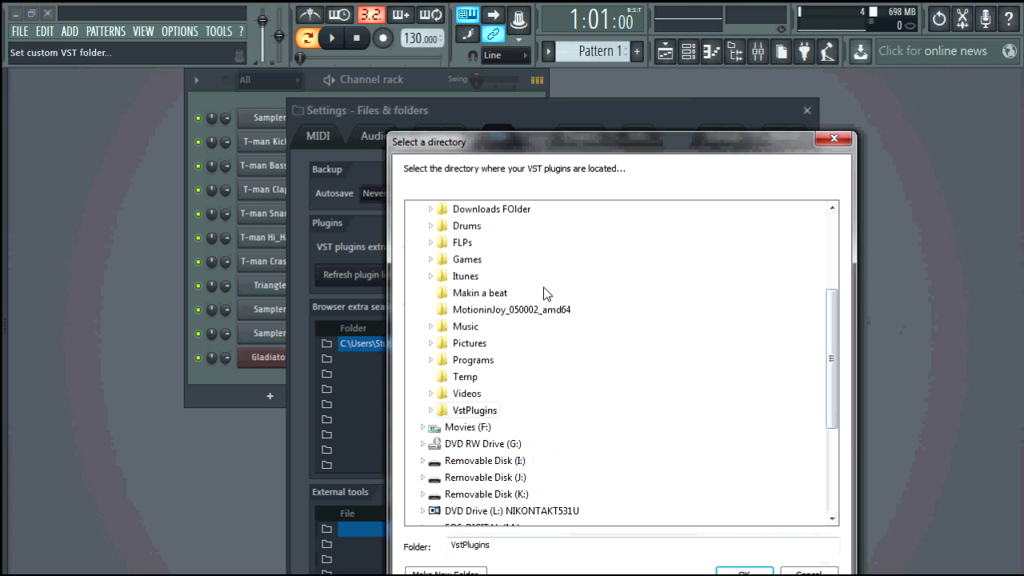
drag(837, 330, 836, 292)
click(834, 138)
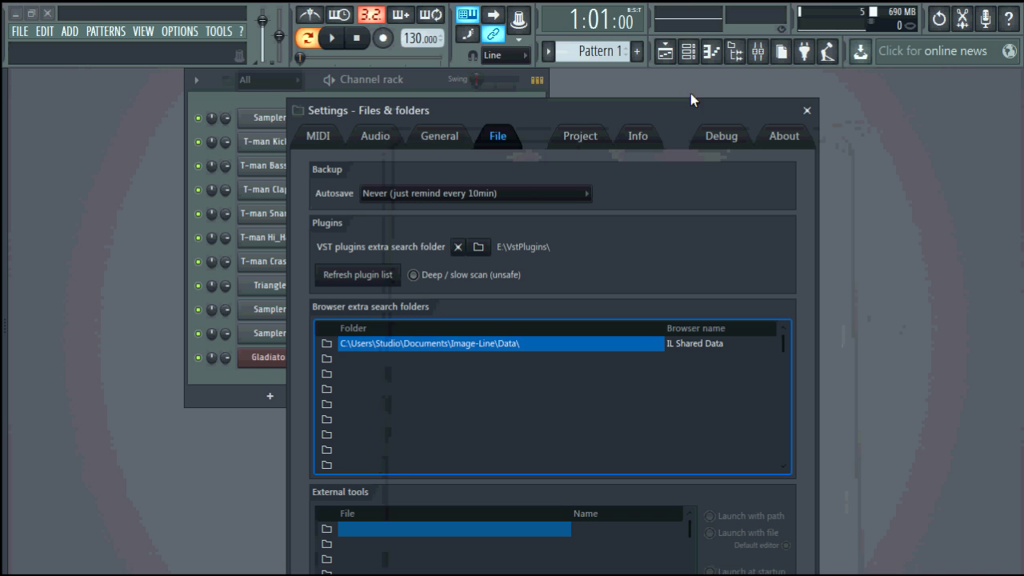
Step: Refresh the plugin list, dismiss the scan-complete message, and close Settings
click(364, 274)
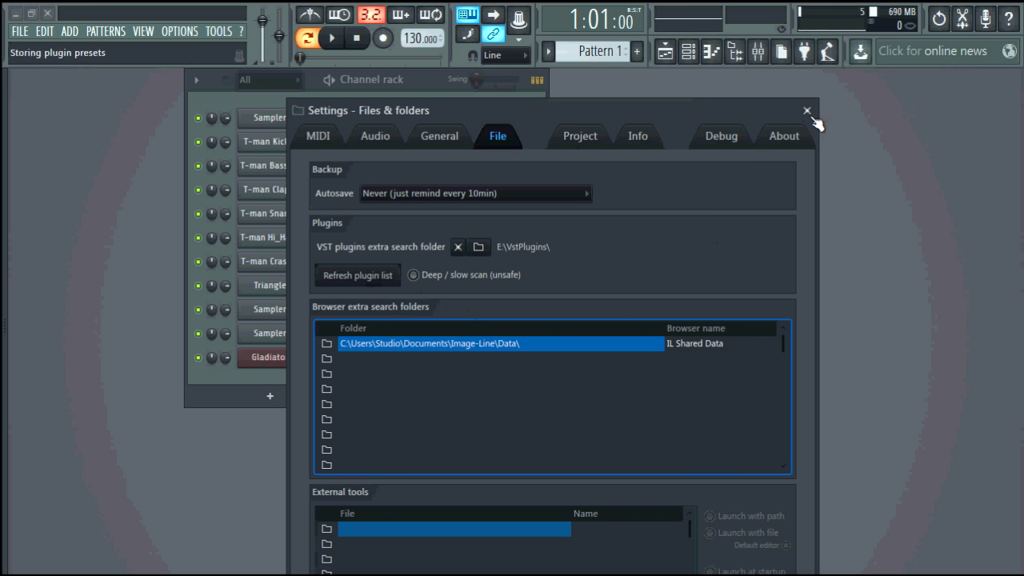
click(696, 489)
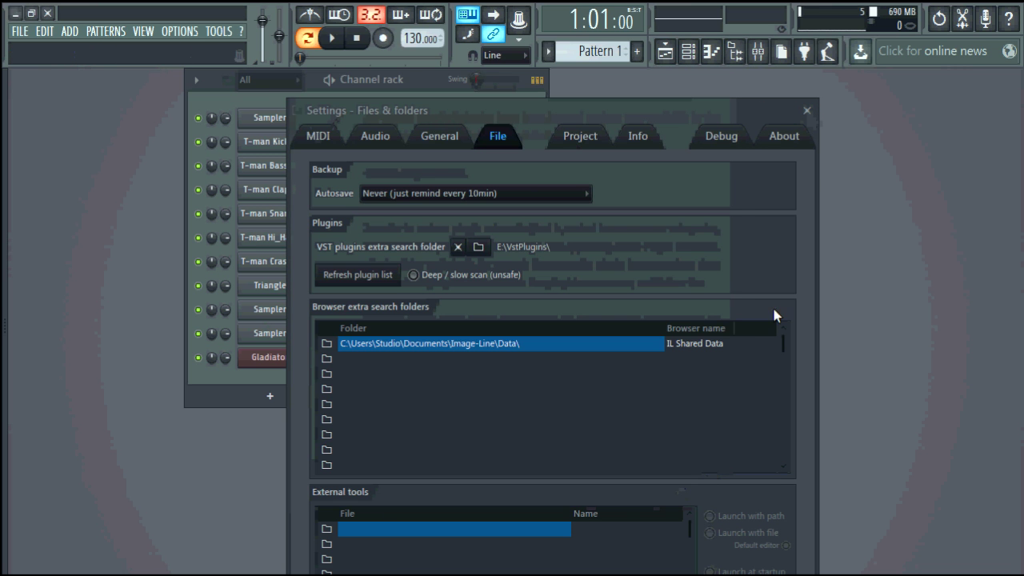
click(809, 113)
Step: Reveal the Plugin database browser, expand Generators, and open its context menu
drag(8, 165, 269, 177)
click(218, 159)
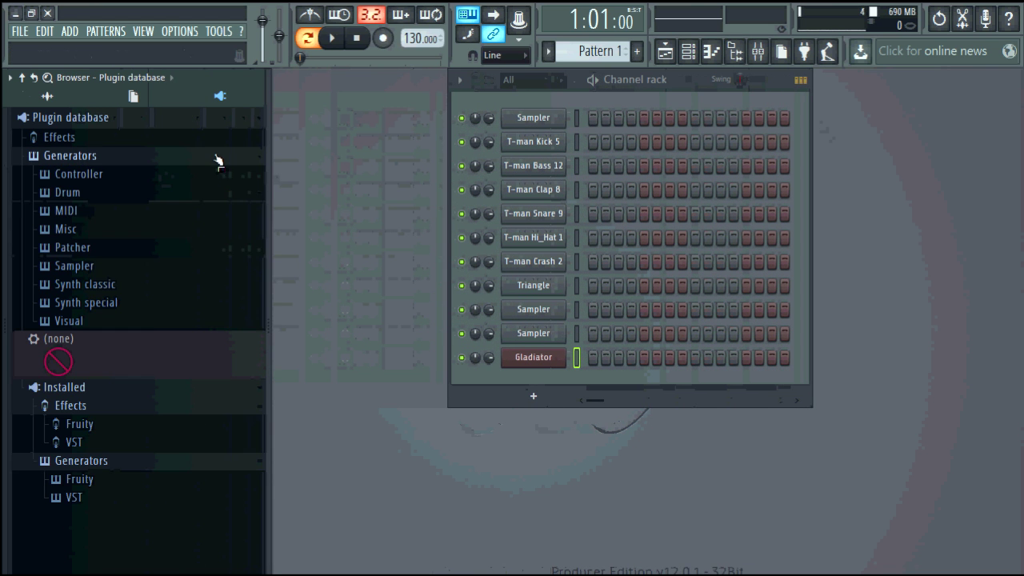
right_click(93, 154)
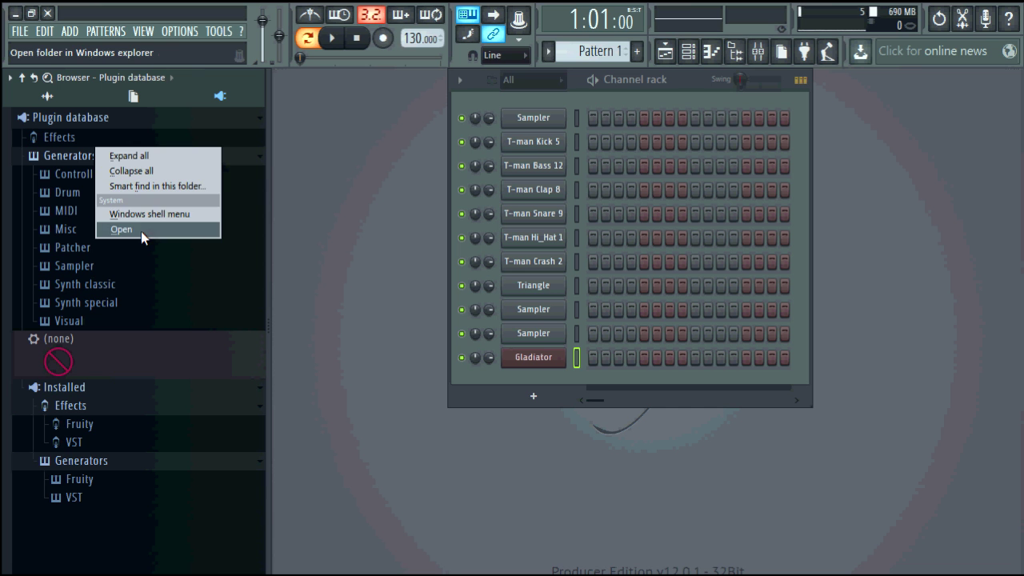
click(80, 157)
right_click(74, 153)
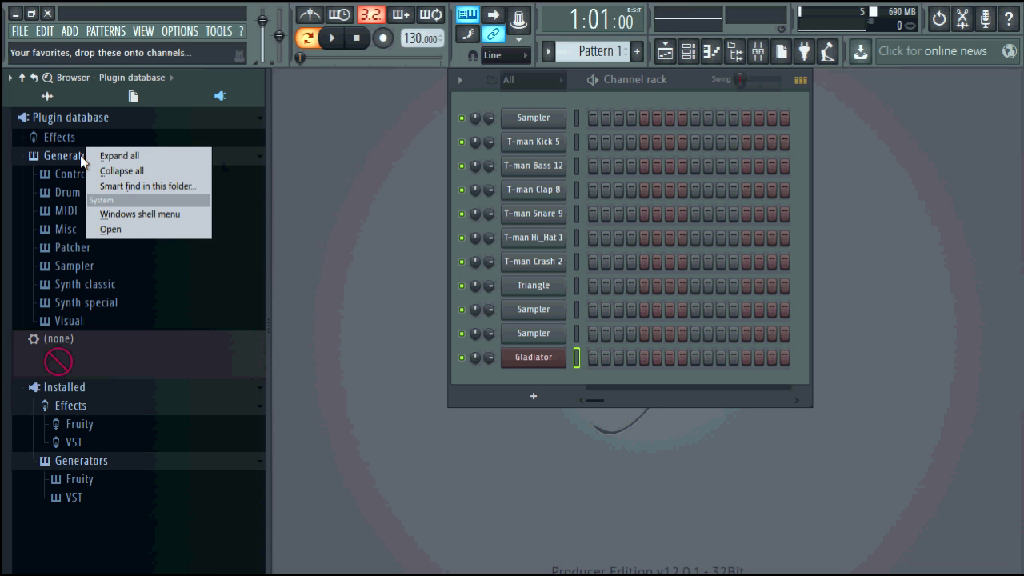
Step: Open Generators in Windows Explorer, create a 'Best VST' folder, then close Explorer
click(128, 218)
click(196, 232)
right_click(317, 417)
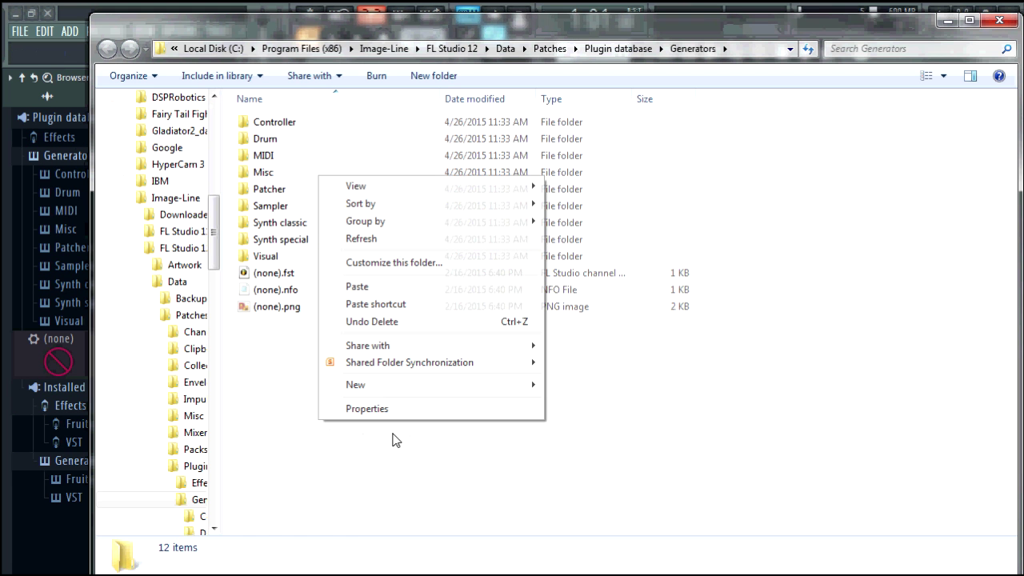
mouse_move(379, 384)
click(614, 156)
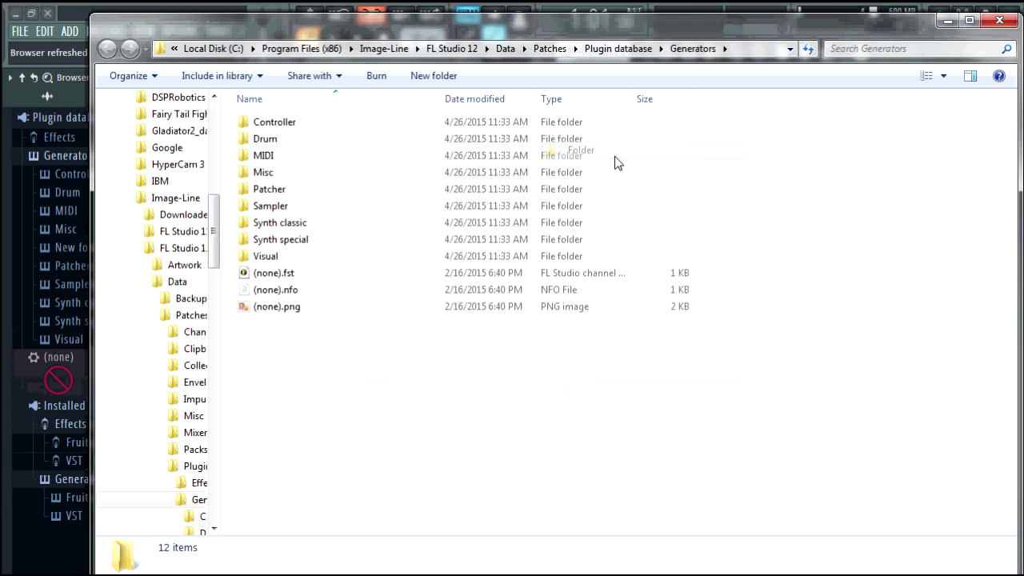
text(Best VST)
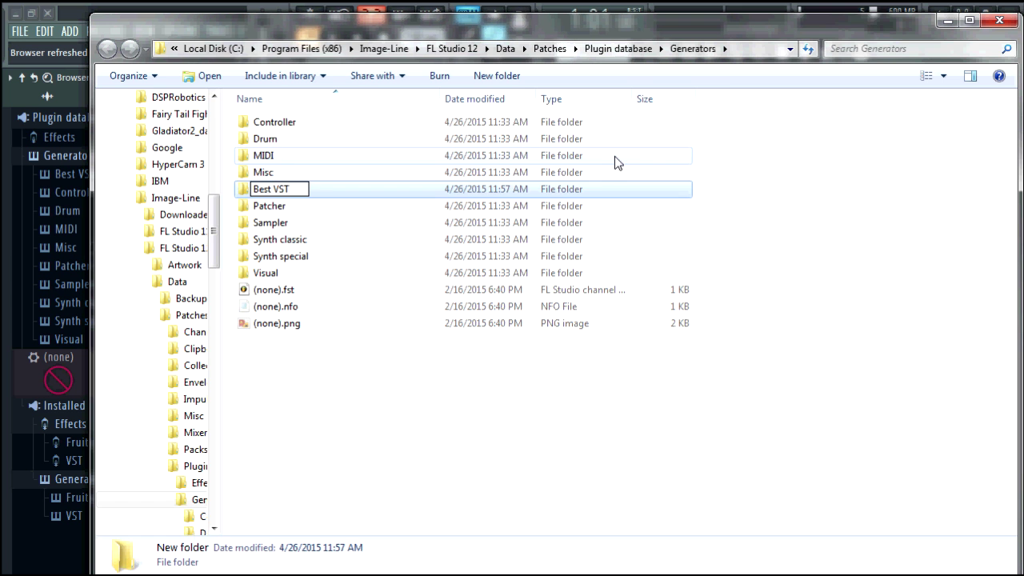
key(Return)
click(1000, 20)
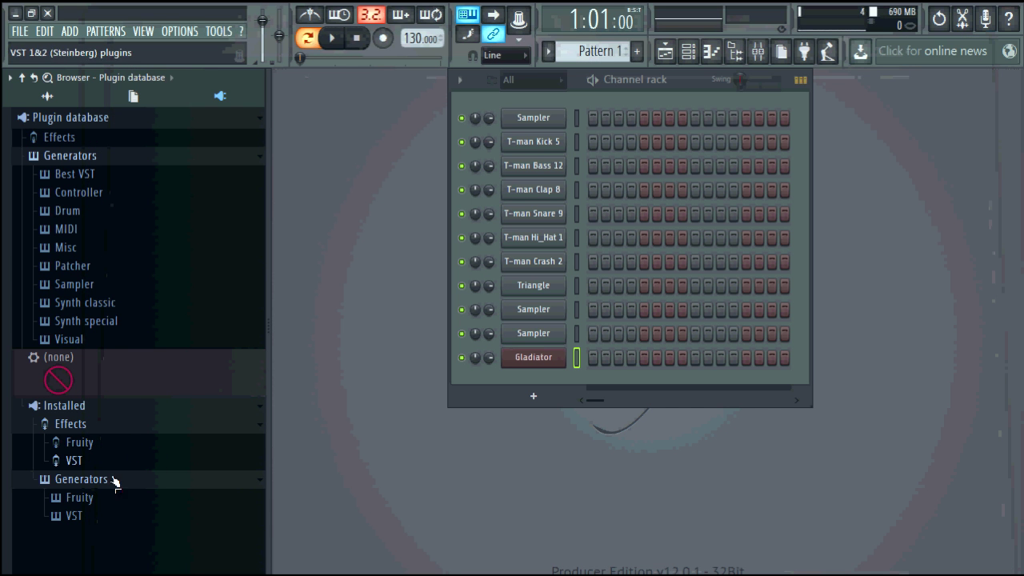
Step: Add the installed Purity VST as a new Channel rack channel
click(74, 518)
scroll(160, 502, down, 15)
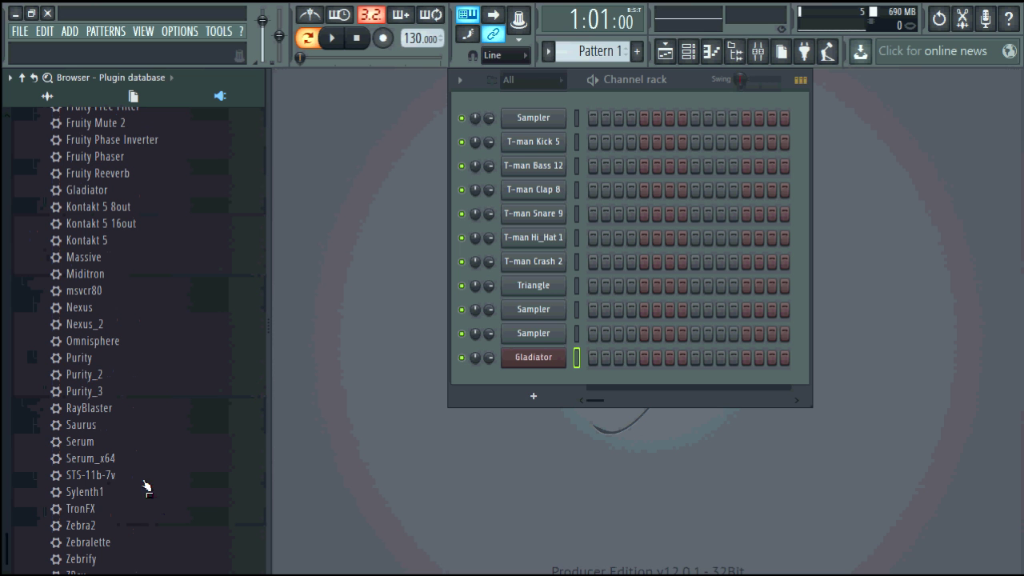
drag(86, 363, 533, 382)
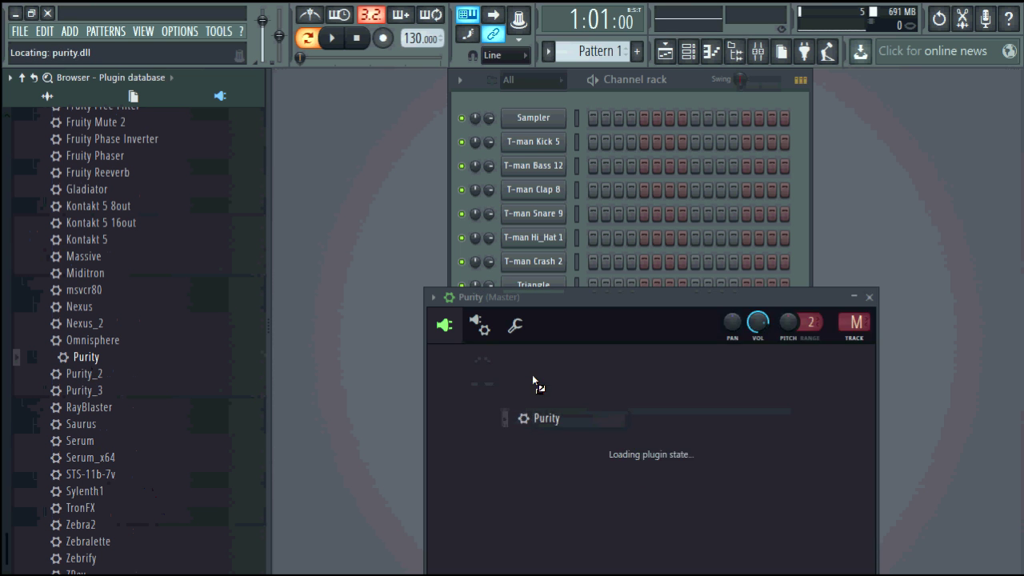
scroll(84, 246, up, 15)
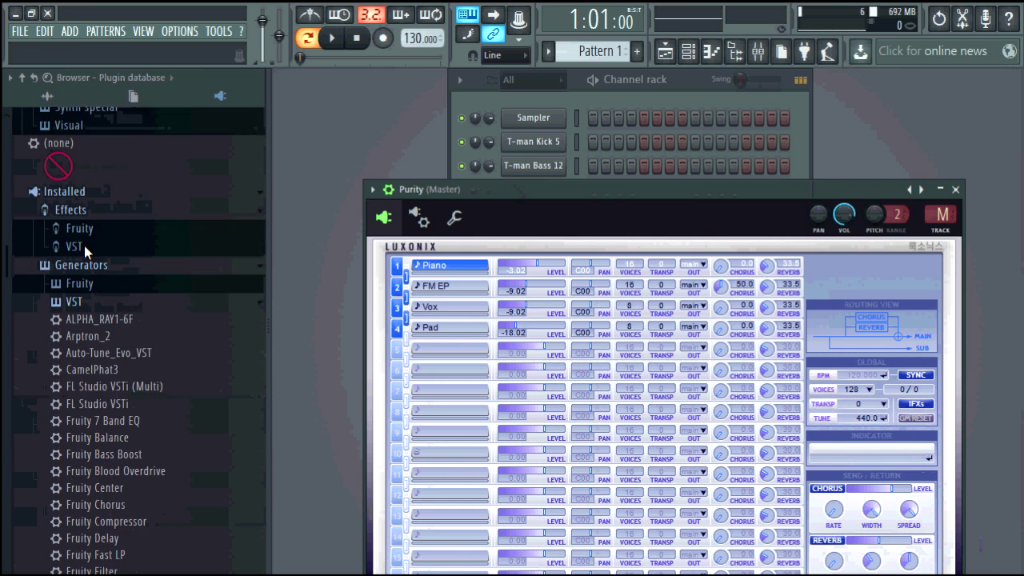
scroll(86, 253, down, 15)
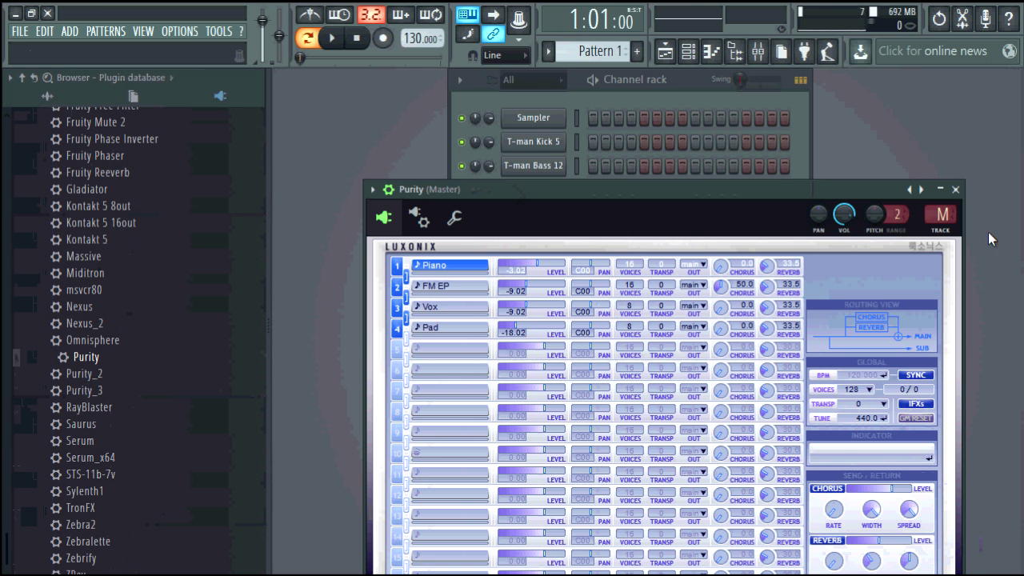
click(955, 190)
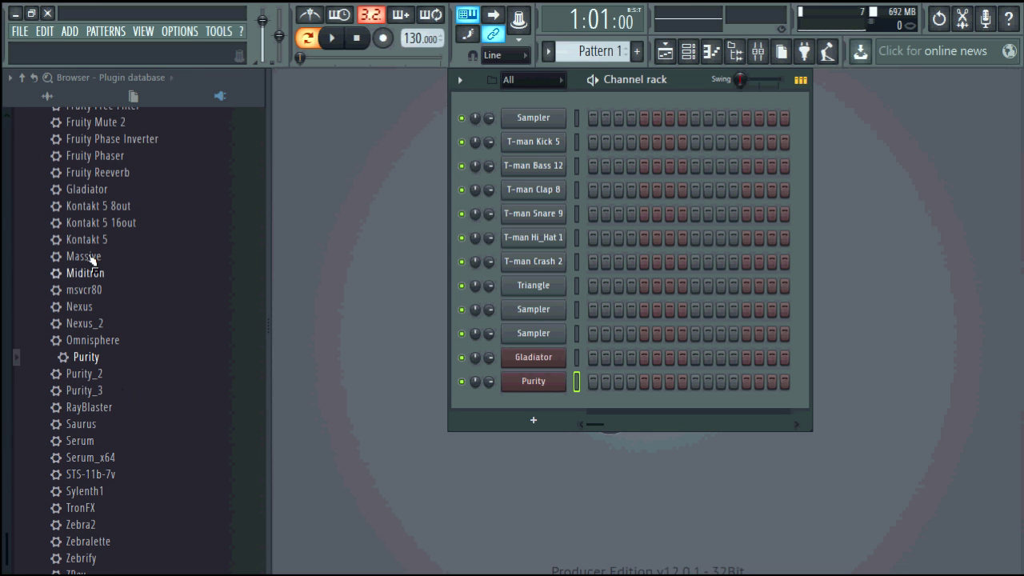
Step: Add the Nexus VST as a new Channel rack channel
drag(84, 312, 530, 413)
click(948, 151)
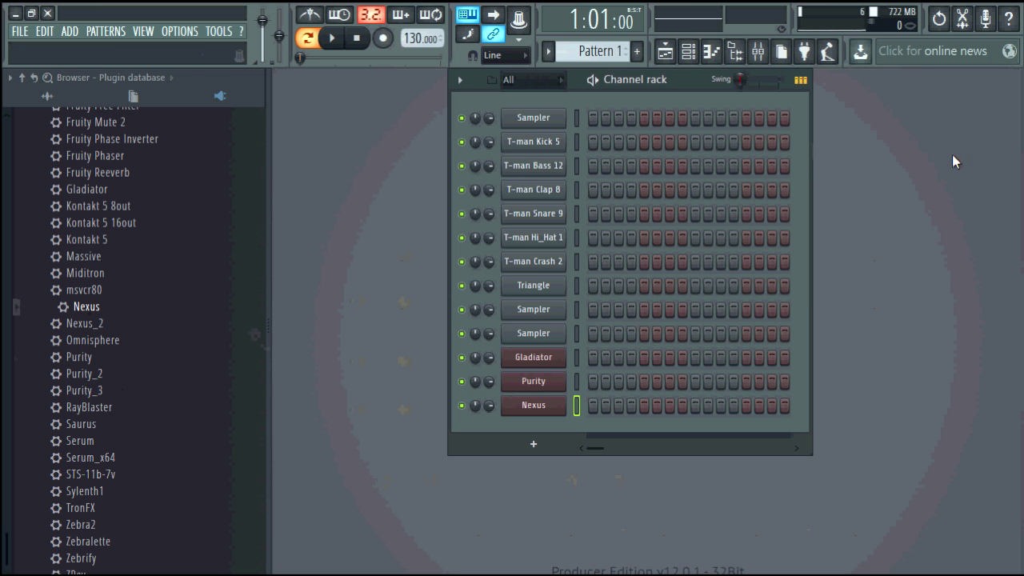
click(87, 194)
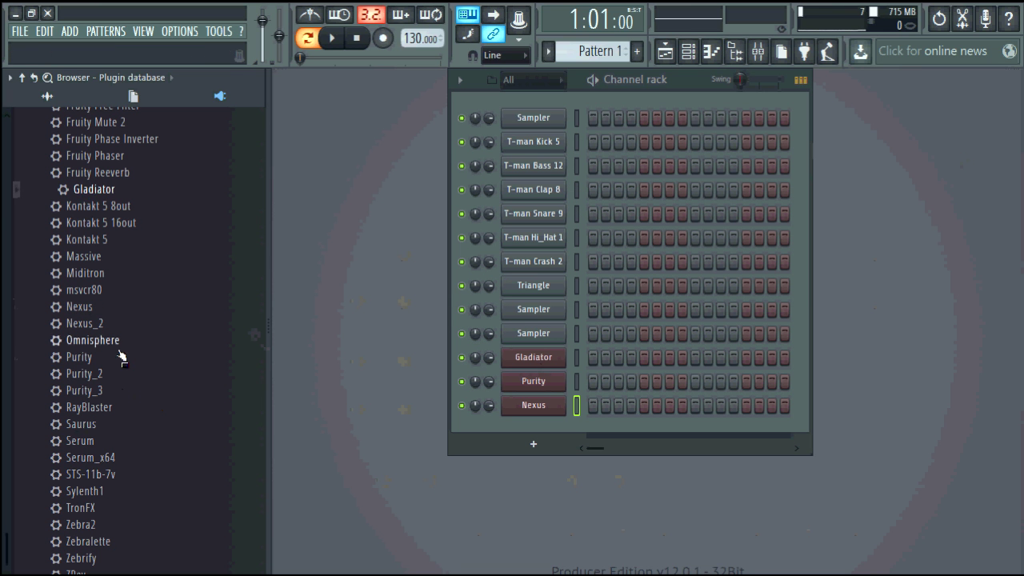
scroll(116, 280, up, 10)
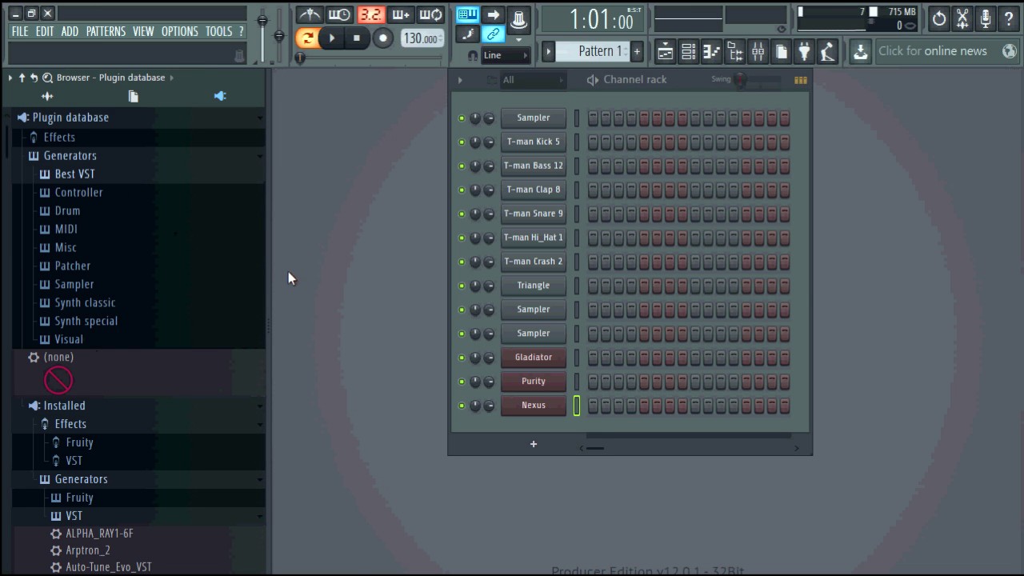
Step: Flag Nexus as a favourite in the Best VST plugin database category
click(542, 409)
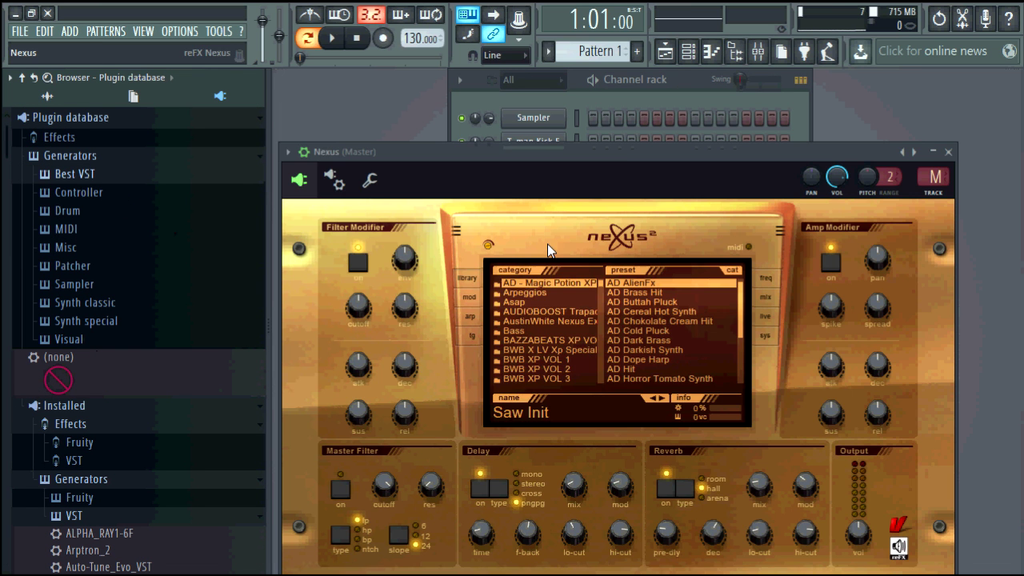
click(286, 152)
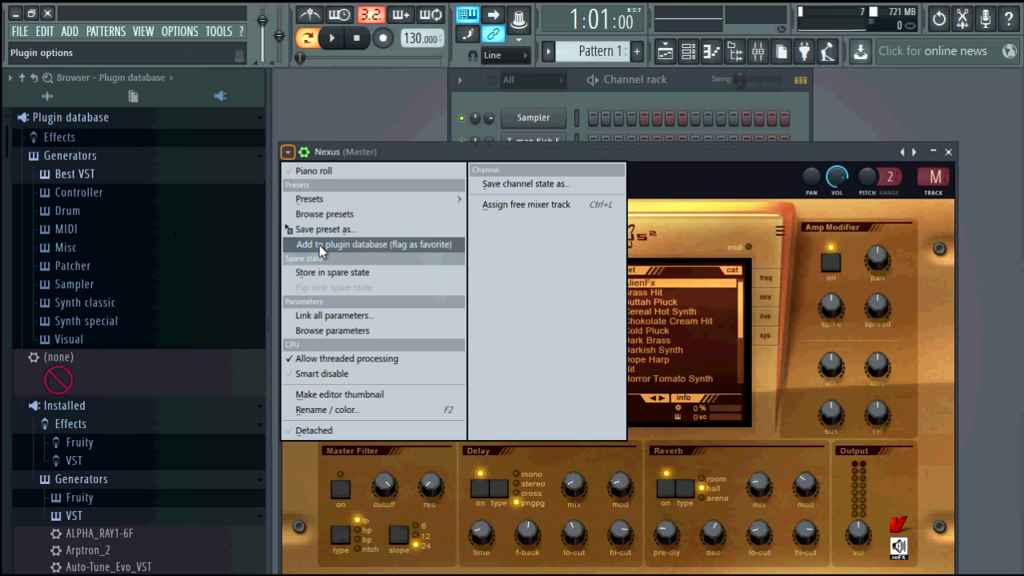
click(319, 245)
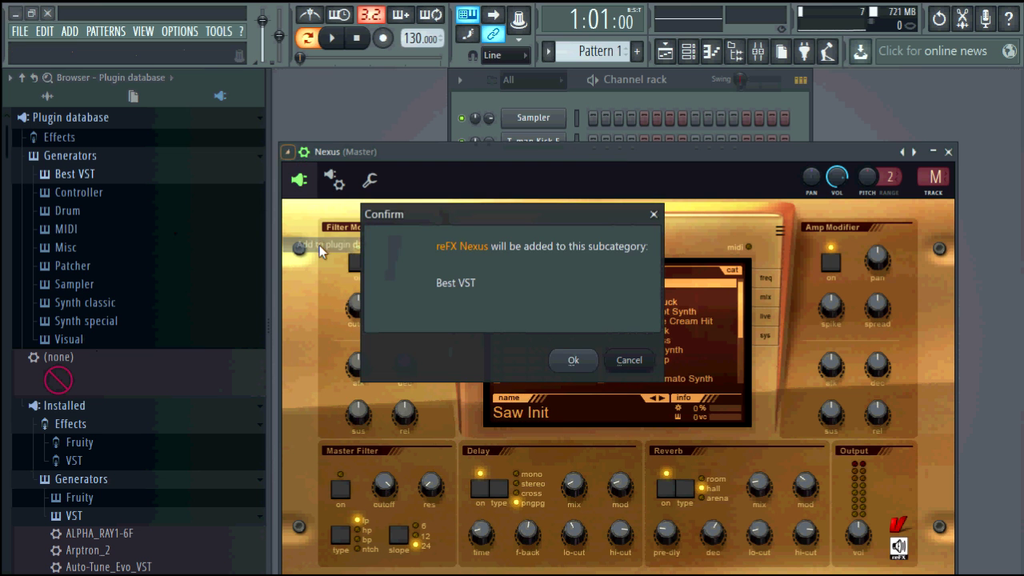
click(569, 360)
click(948, 152)
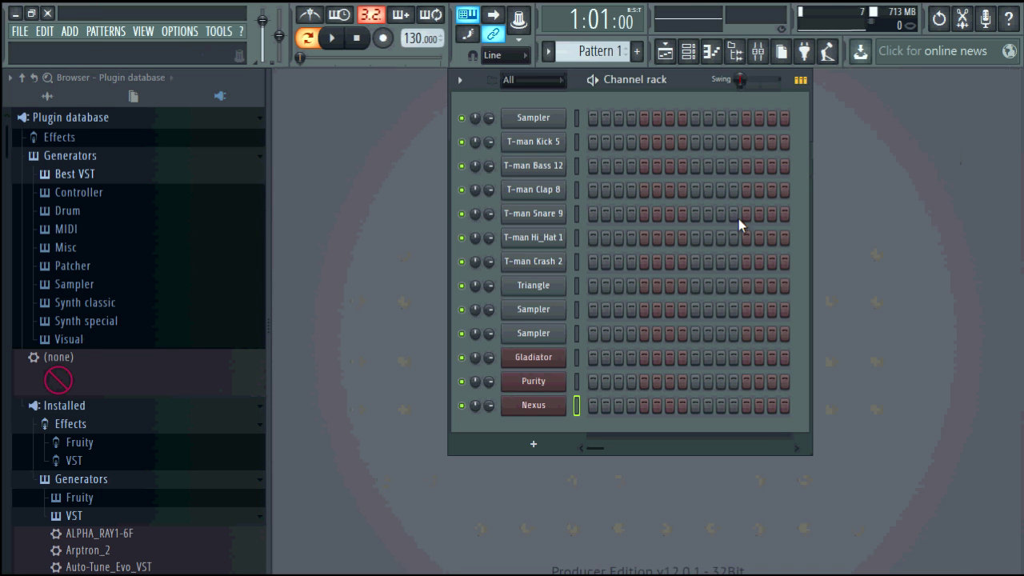
Step: Flag Purity as a favourite in the Best VST plugin database category
click(560, 382)
click(372, 190)
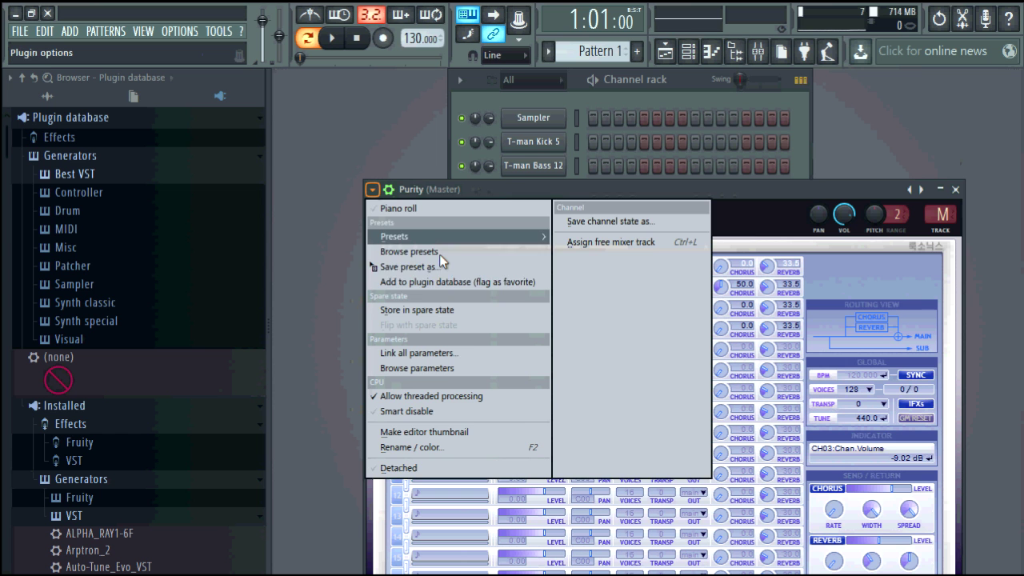
click(415, 283)
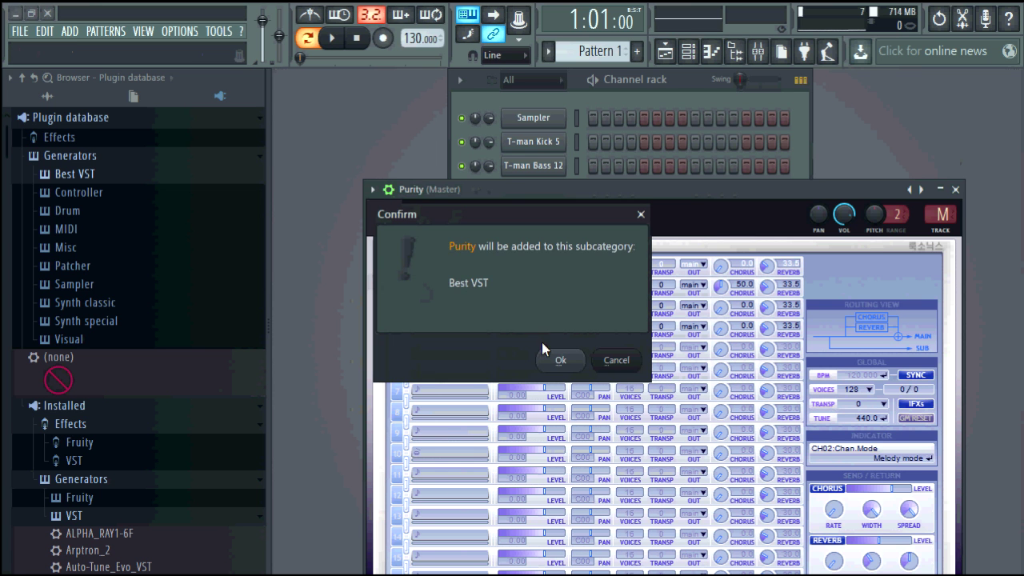
click(557, 359)
click(956, 191)
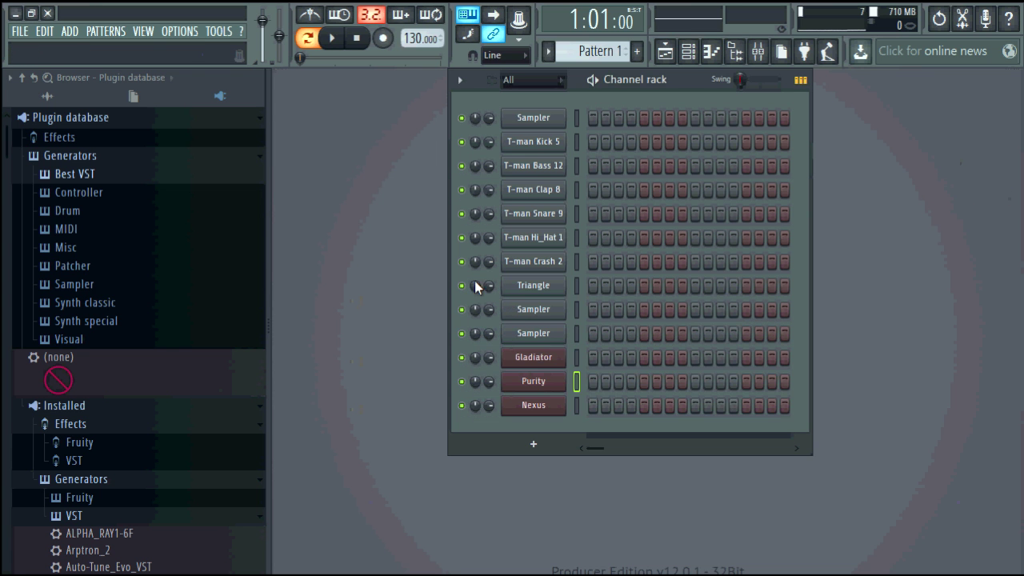
Step: Flag Gladiator as a favourite in the Best VST plugin database category
click(537, 356)
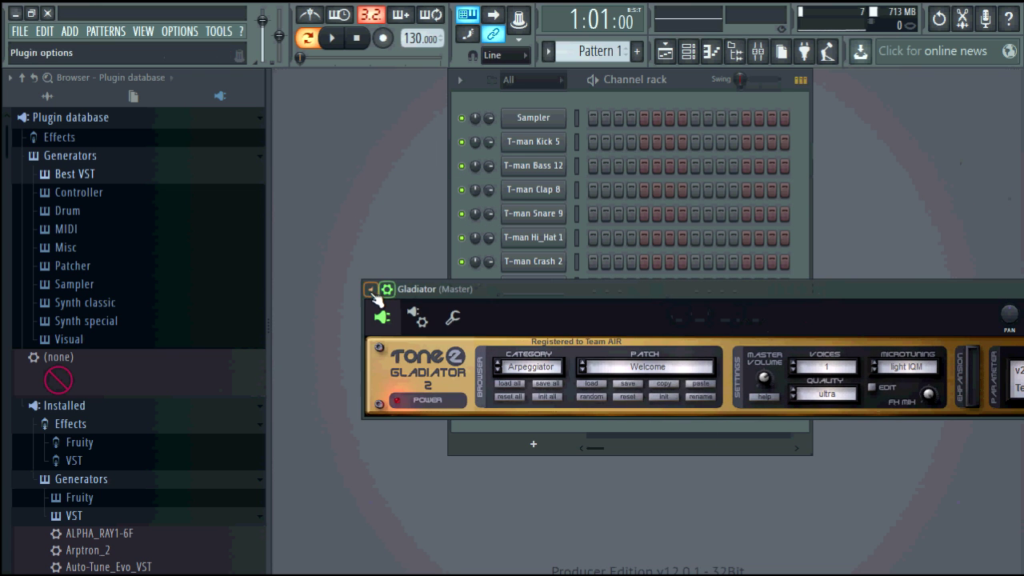
click(372, 292)
click(401, 373)
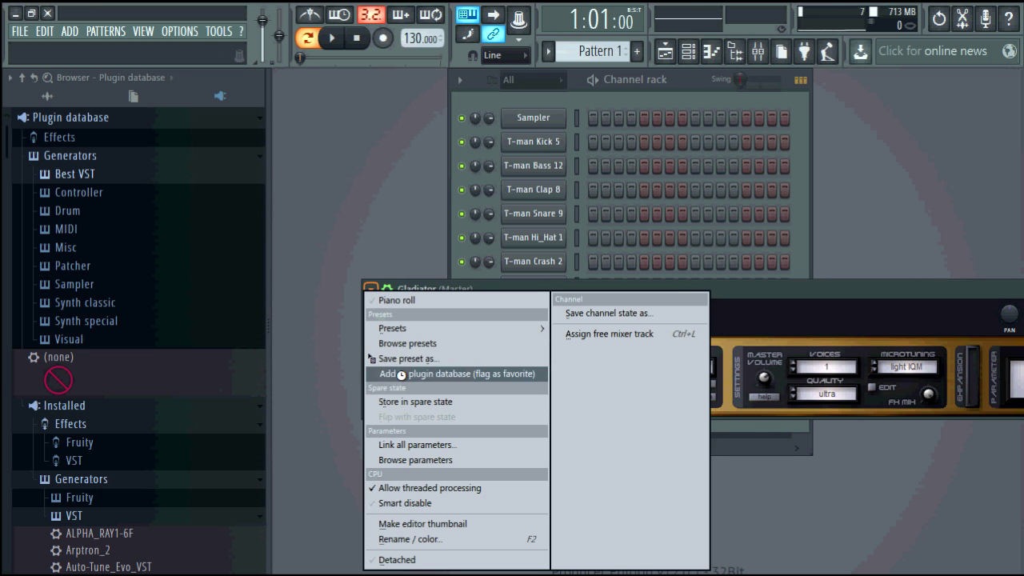
click(572, 360)
drag(703, 298, 407, 294)
Step: Add Kontakt 5 as a new channel at the bottom of the rack
click(852, 292)
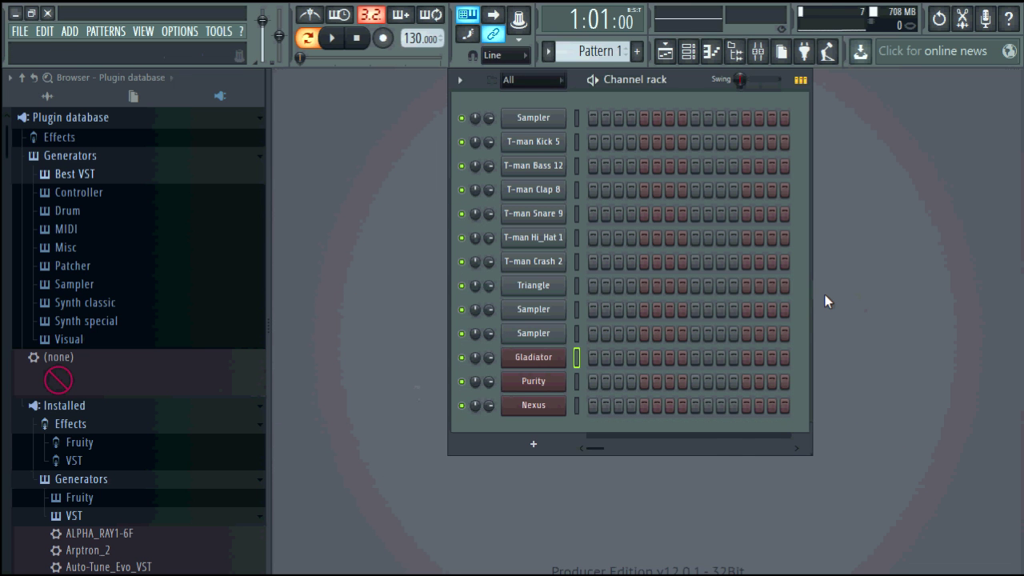
scroll(172, 468, down, 4)
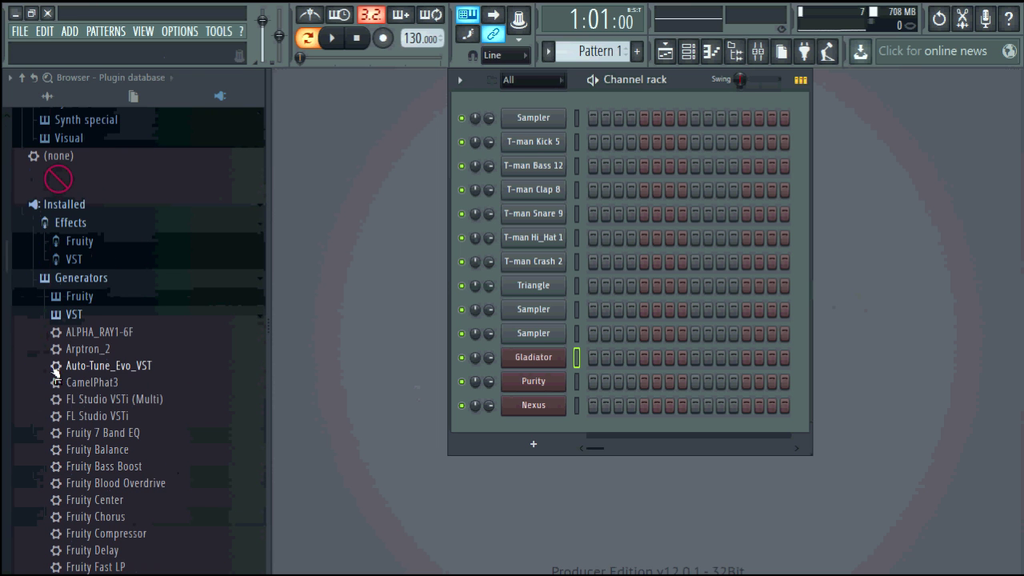
mouse_move(104, 383)
mouse_down()
mouse_move(418, 418)
mouse_move(116, 377)
mouse_up()
scroll(116, 378, down, 2)
scroll(116, 377, down, 7)
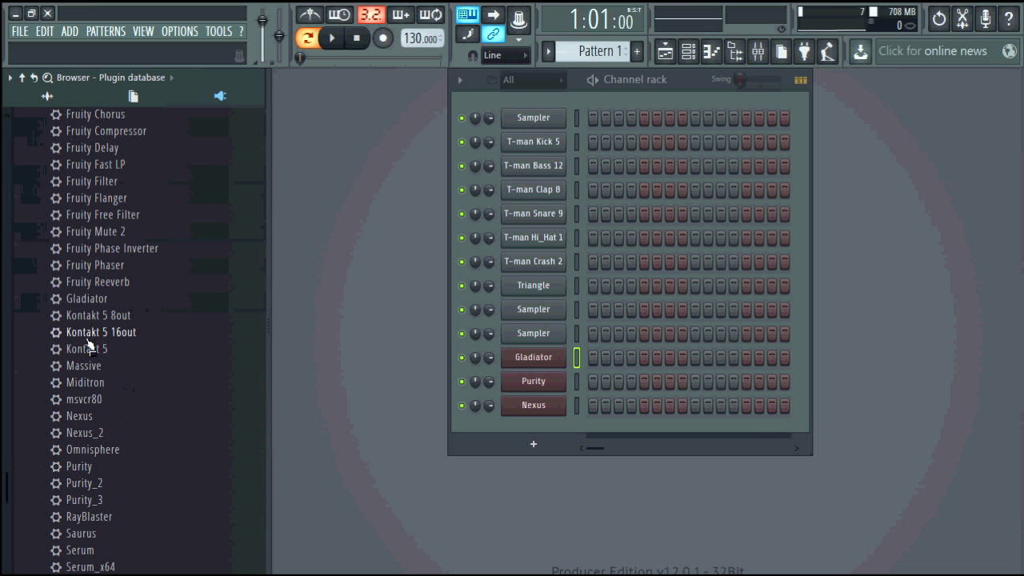
drag(69, 347, 563, 456)
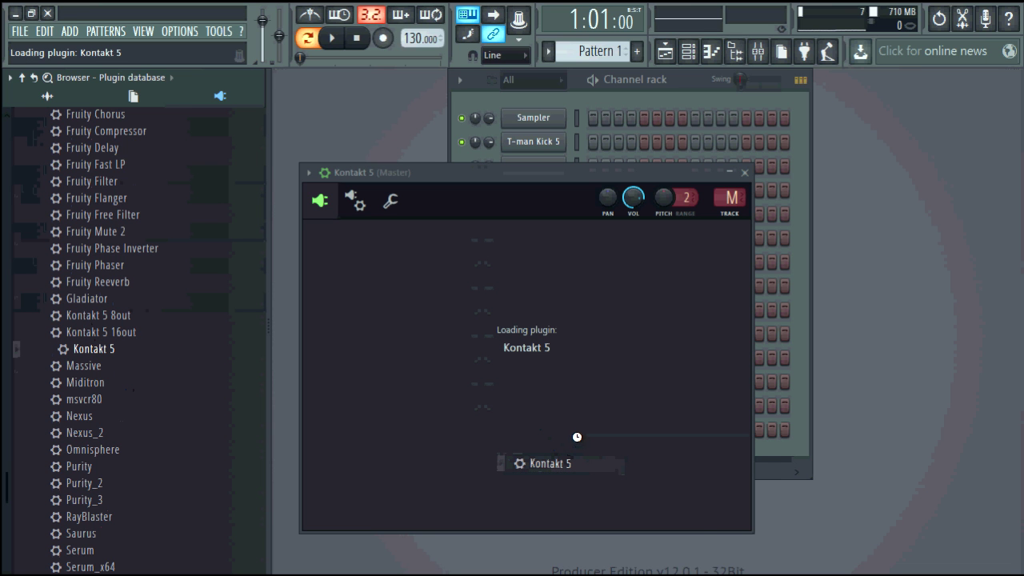
scroll(28, 306, up, 4)
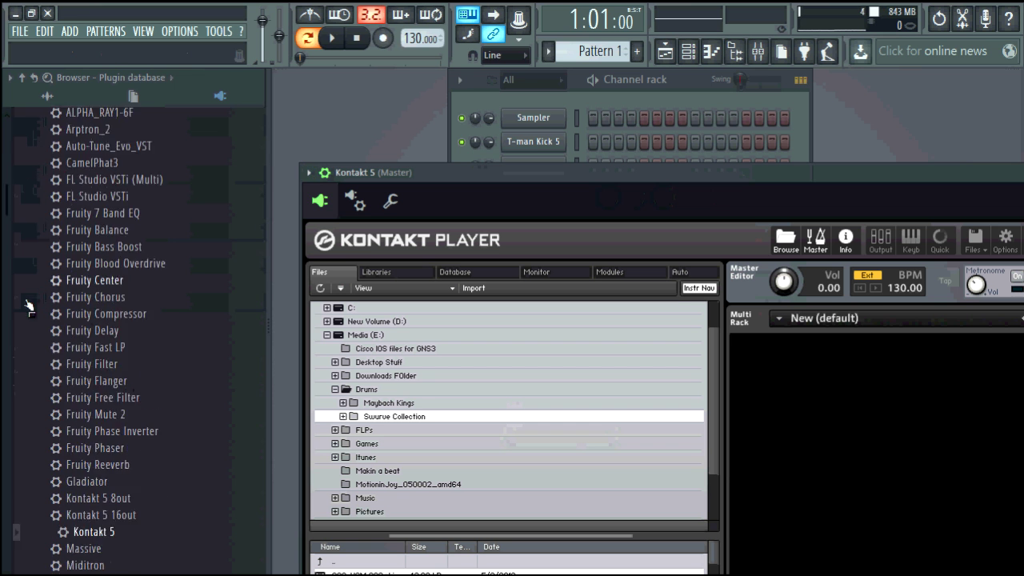
scroll(28, 306, up, 8)
scroll(63, 304, down, 14)
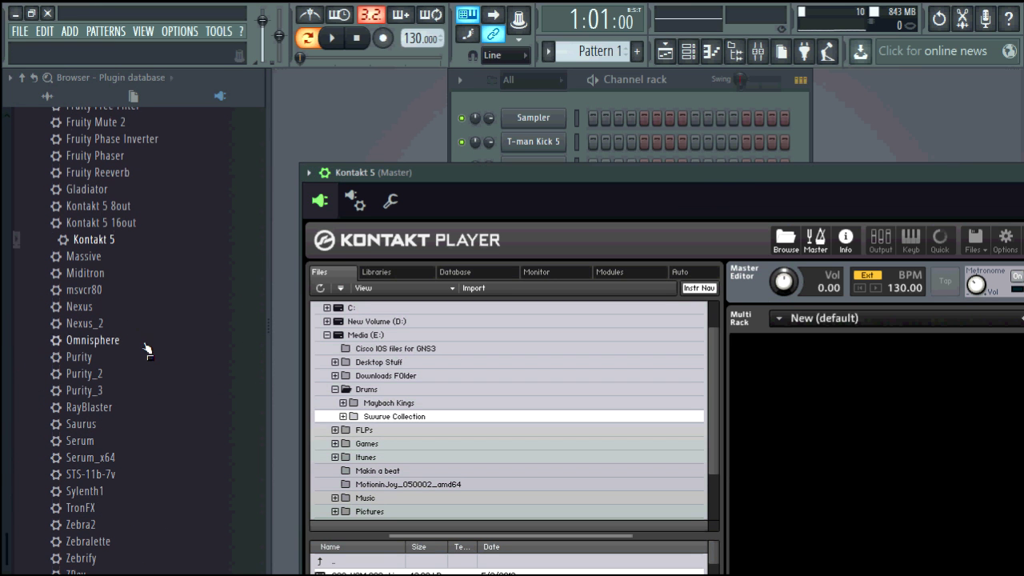
drag(923, 195, 543, 218)
click(862, 215)
Step: Add Serum as a new channel in the Channel rack
drag(76, 441, 541, 470)
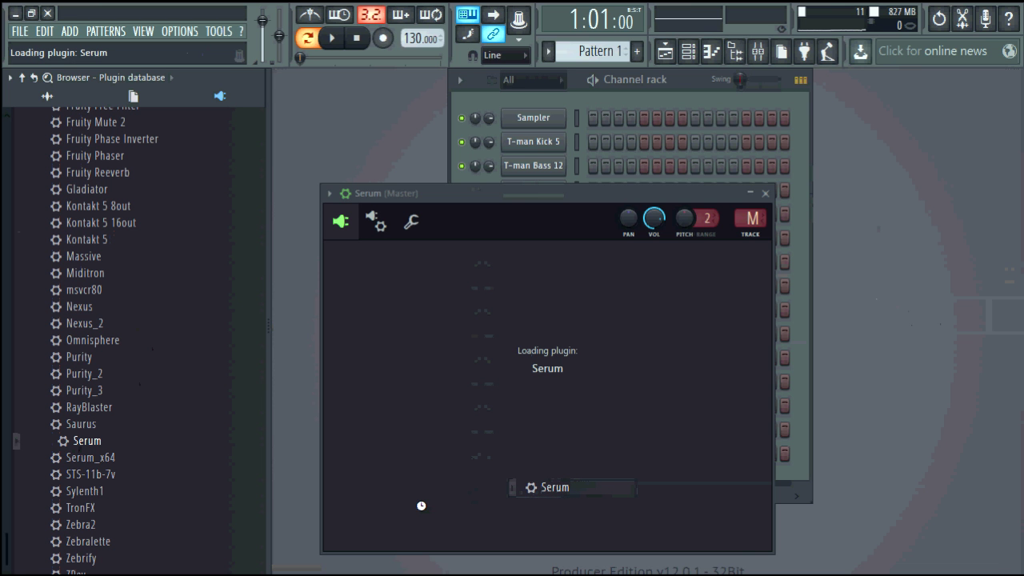
drag(1016, 185, 889, 200)
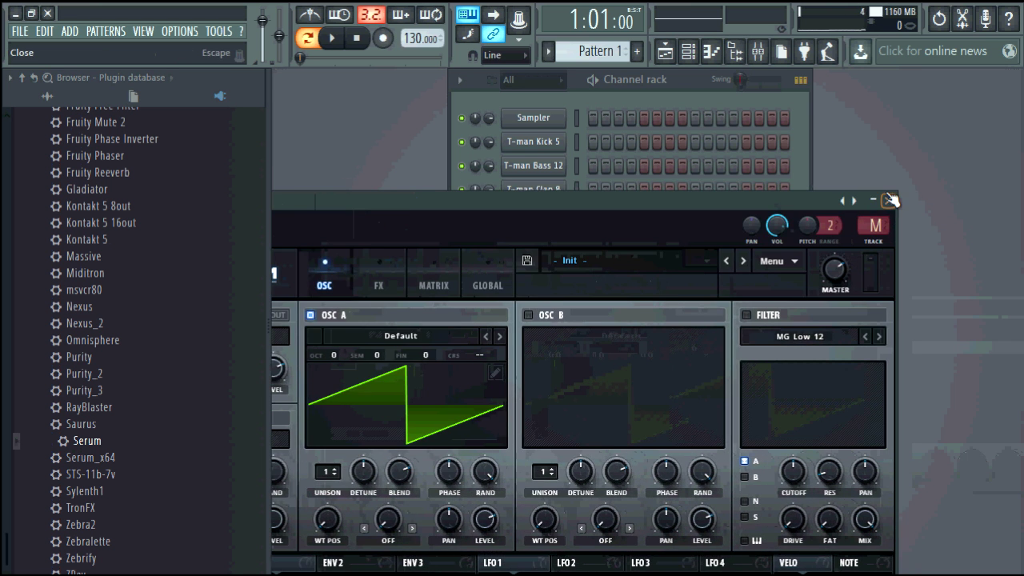
click(889, 200)
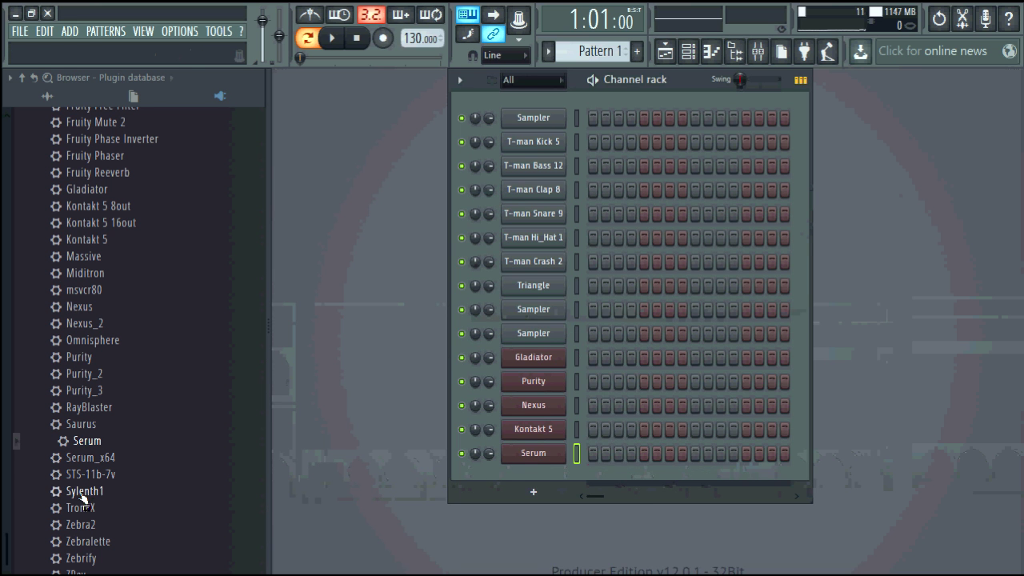
Step: Add Sylenth1 as a new channel in the Channel rack
drag(83, 498, 542, 477)
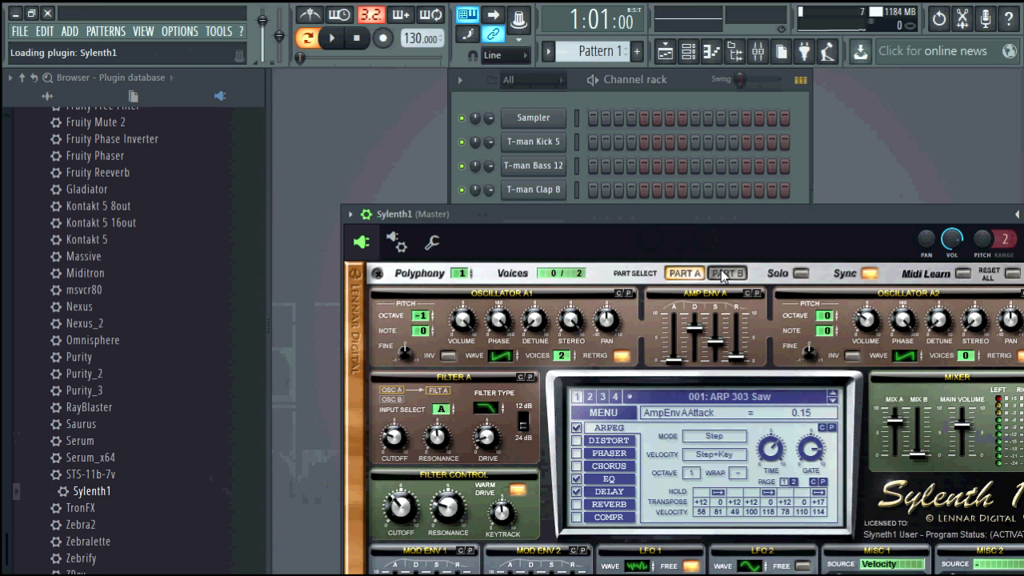
click(682, 228)
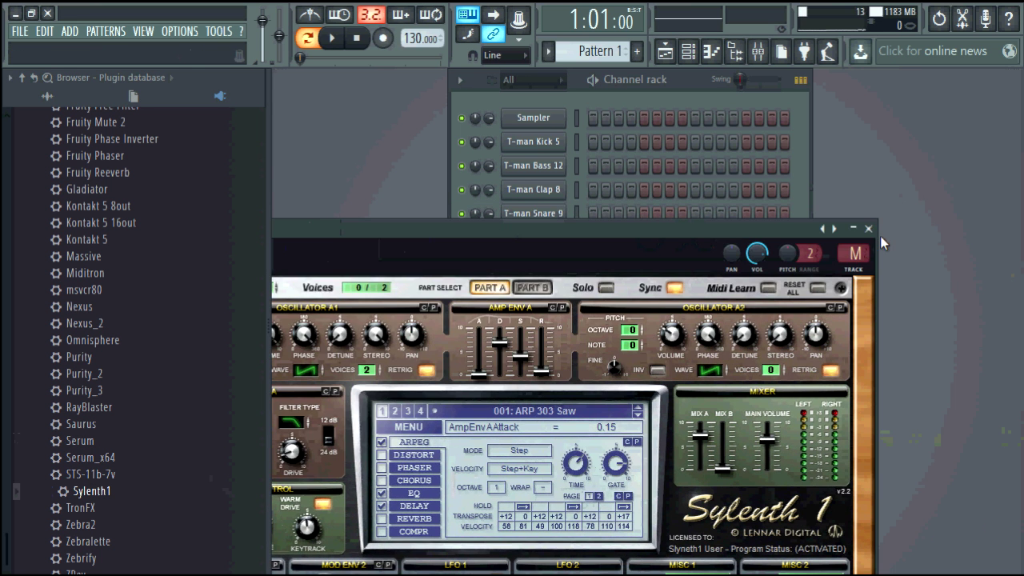
click(878, 234)
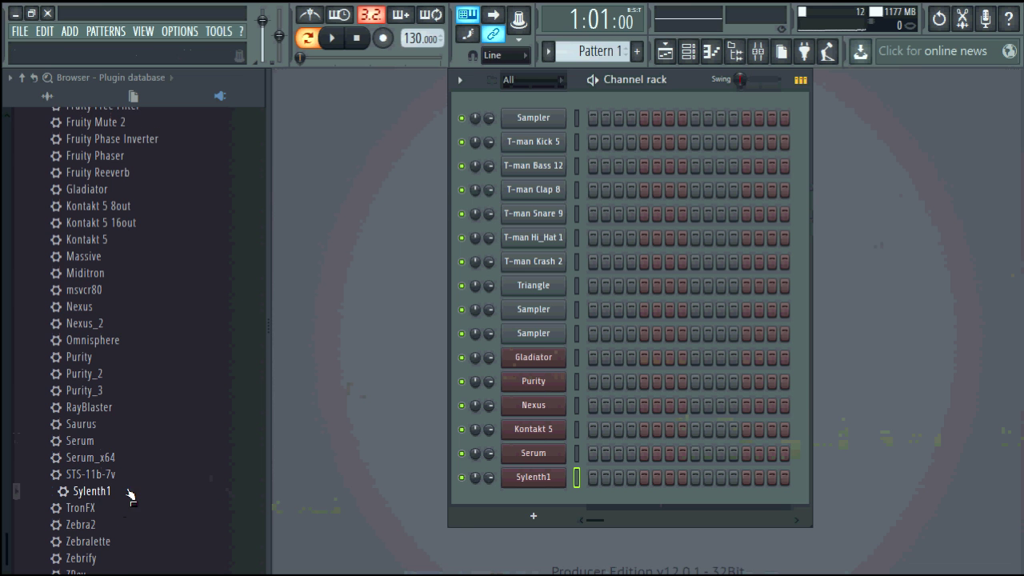
scroll(104, 432, up, 2)
scroll(104, 390, up, 10)
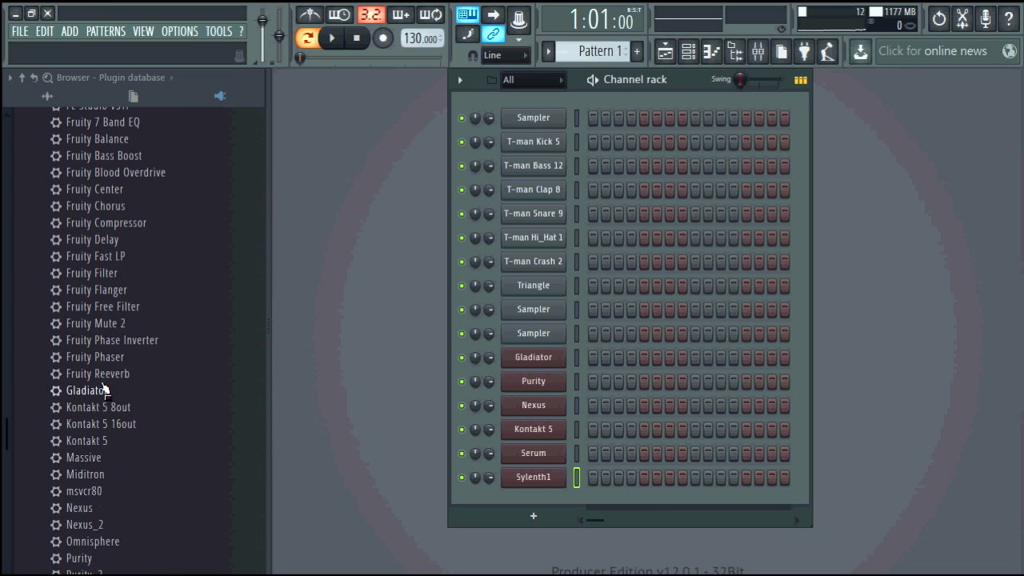
Step: Flag Kontakt 5 as a Best VST favourite in the plugin database
scroll(104, 389, up, 3)
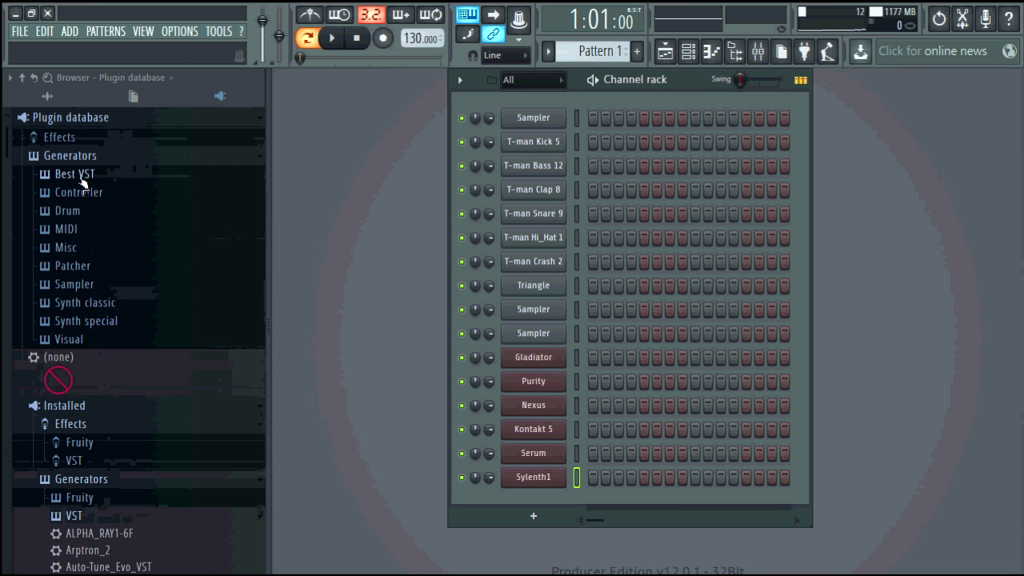
click(75, 173)
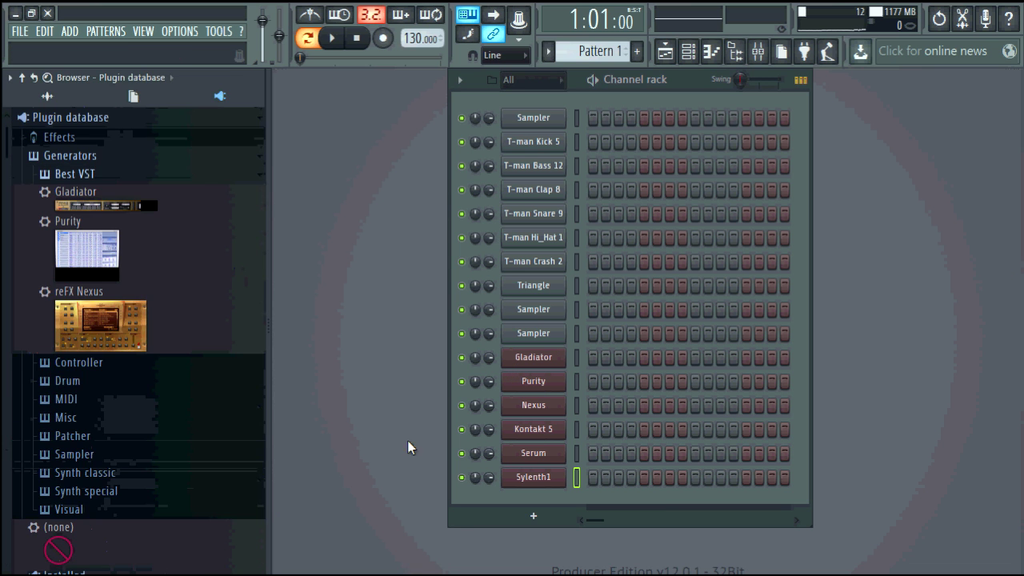
click(549, 432)
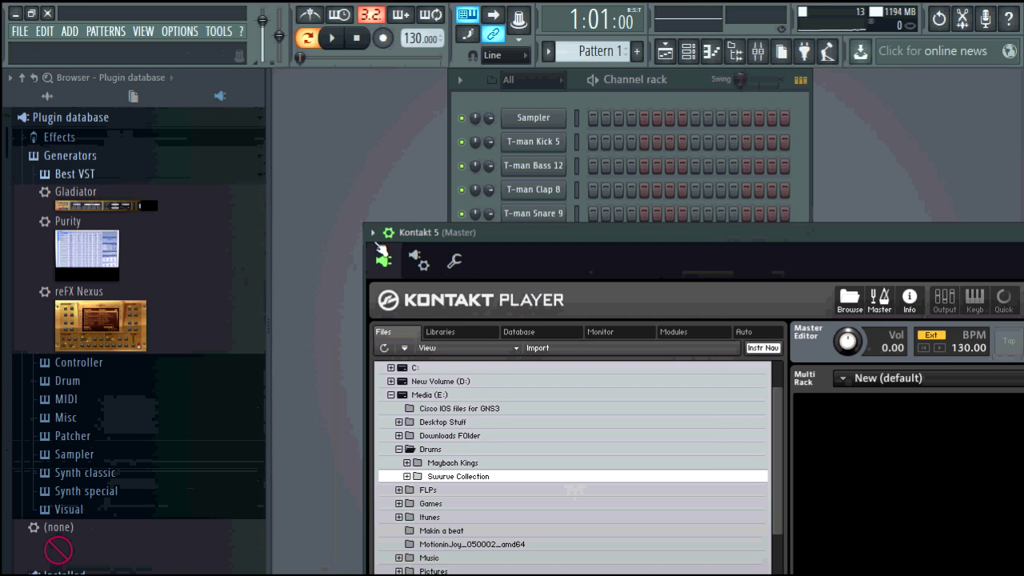
click(372, 232)
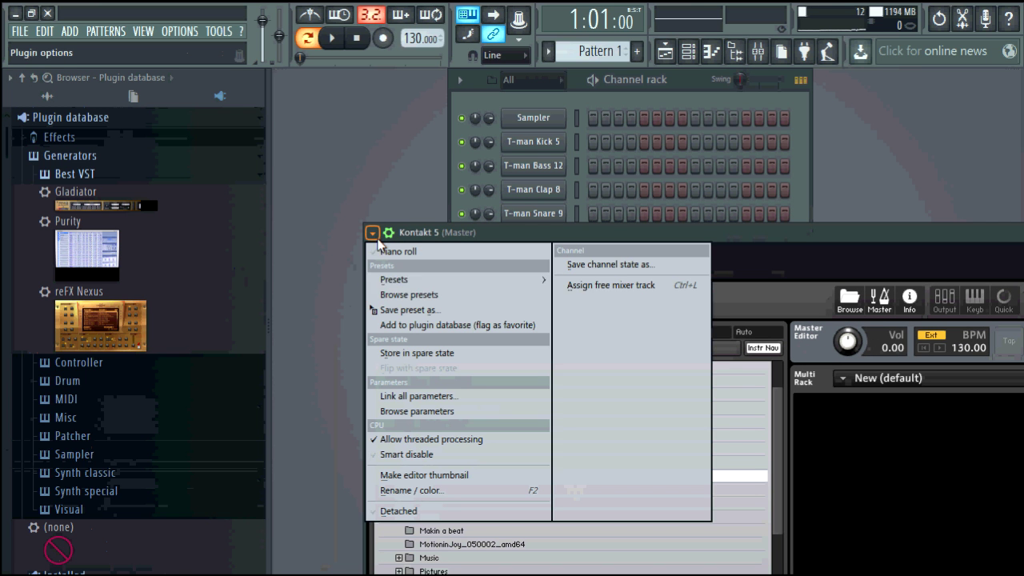
click(417, 325)
click(568, 360)
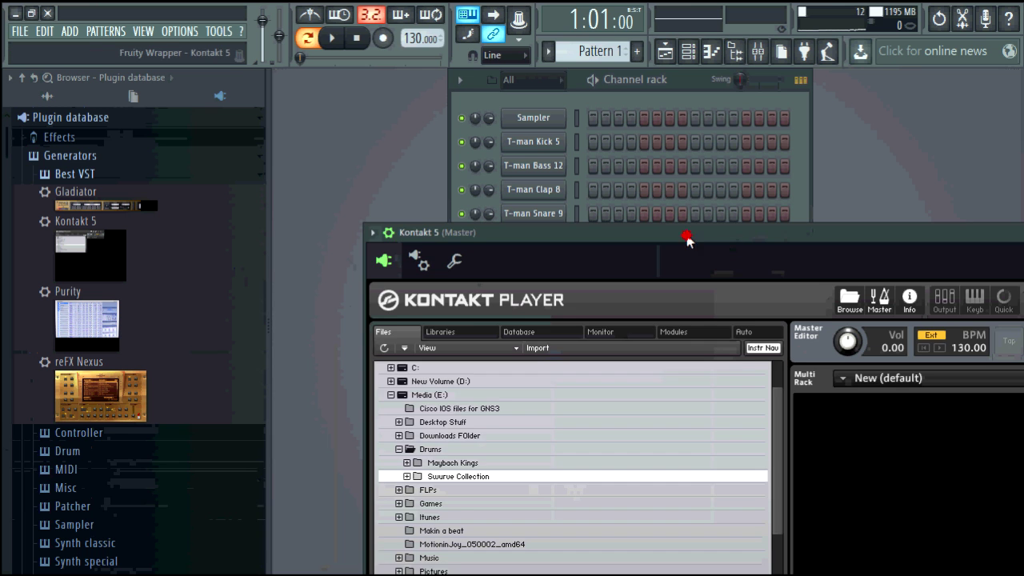
drag(691, 231, 302, 234)
click(920, 240)
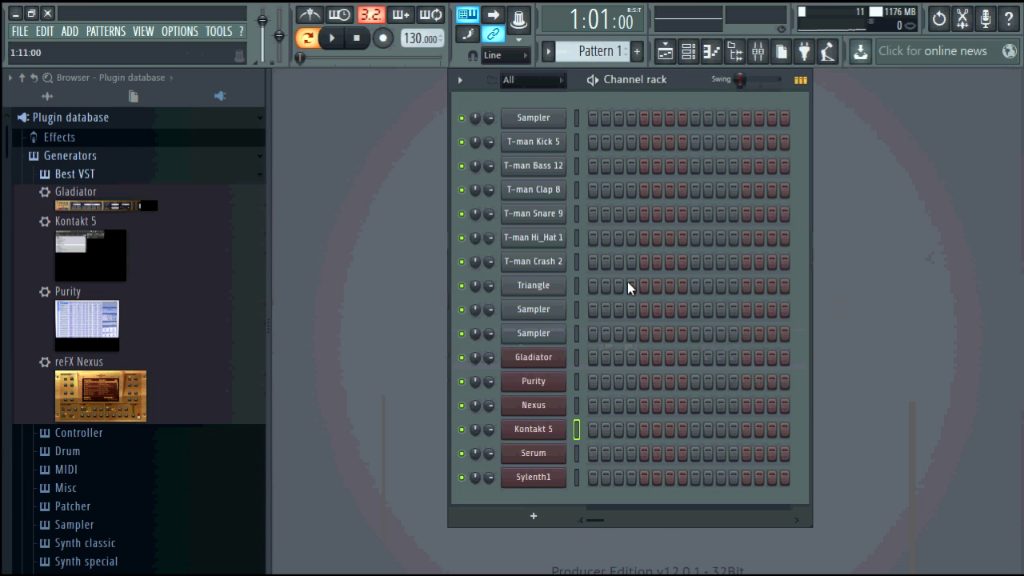
Step: Flag Serum as a Best VST favourite in the plugin database
click(533, 454)
drag(379, 201, 452, 177)
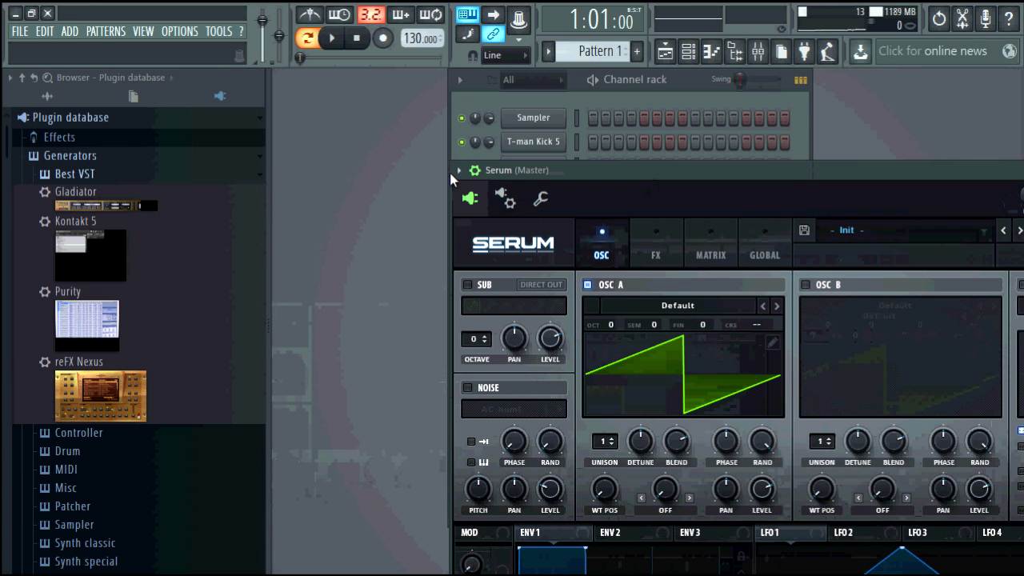
click(458, 170)
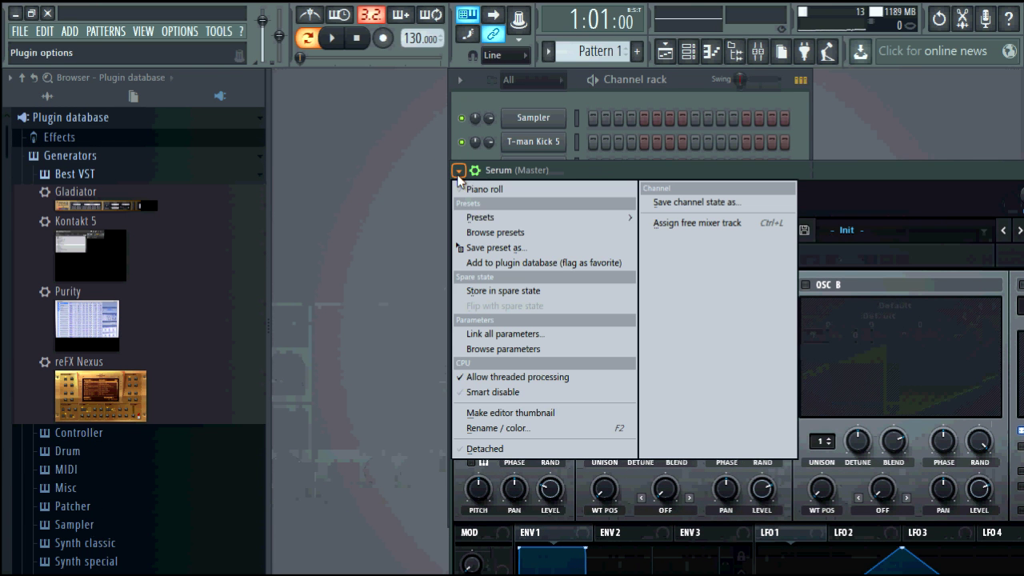
click(478, 264)
click(560, 362)
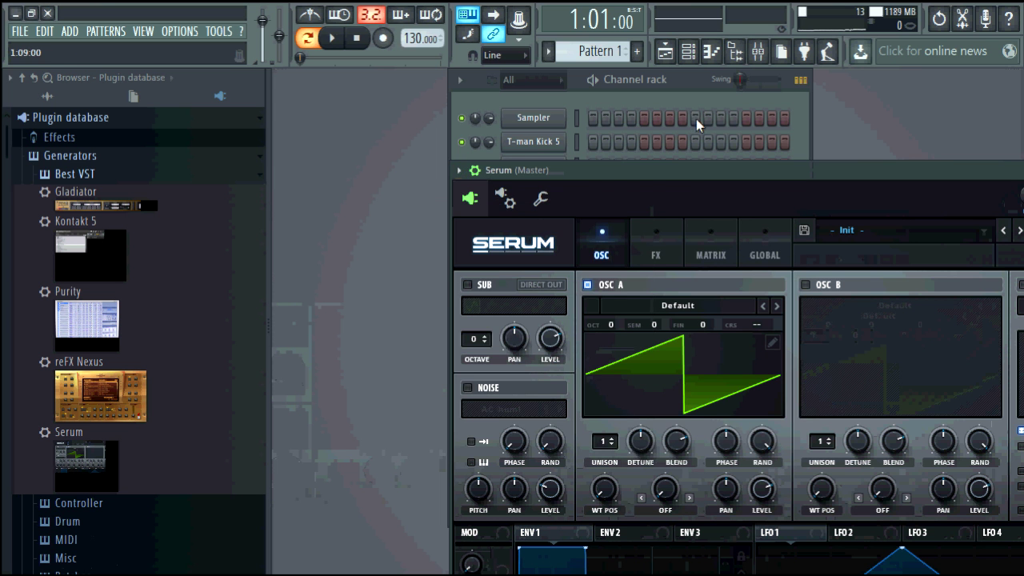
drag(688, 171, 523, 161)
click(878, 162)
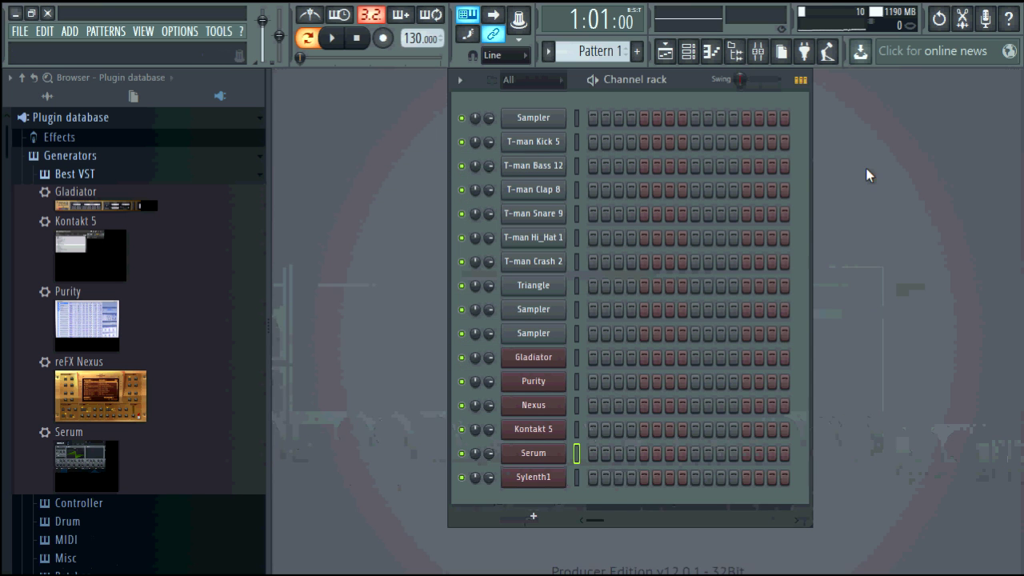
Step: Flag Sylenth1 as a Best VST favourite in the plugin database
click(524, 473)
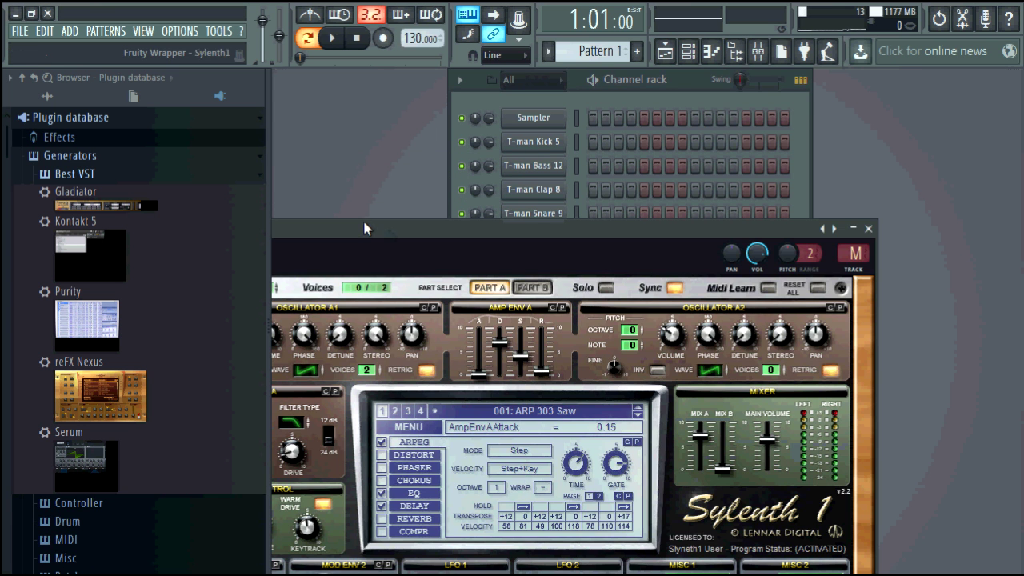
drag(364, 228, 747, 161)
click(541, 162)
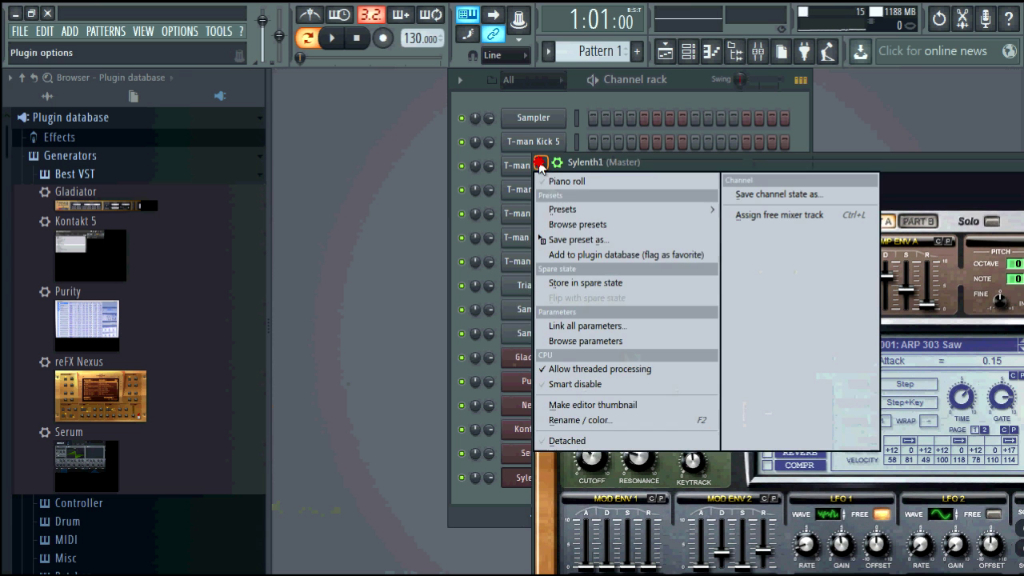
click(590, 256)
click(557, 361)
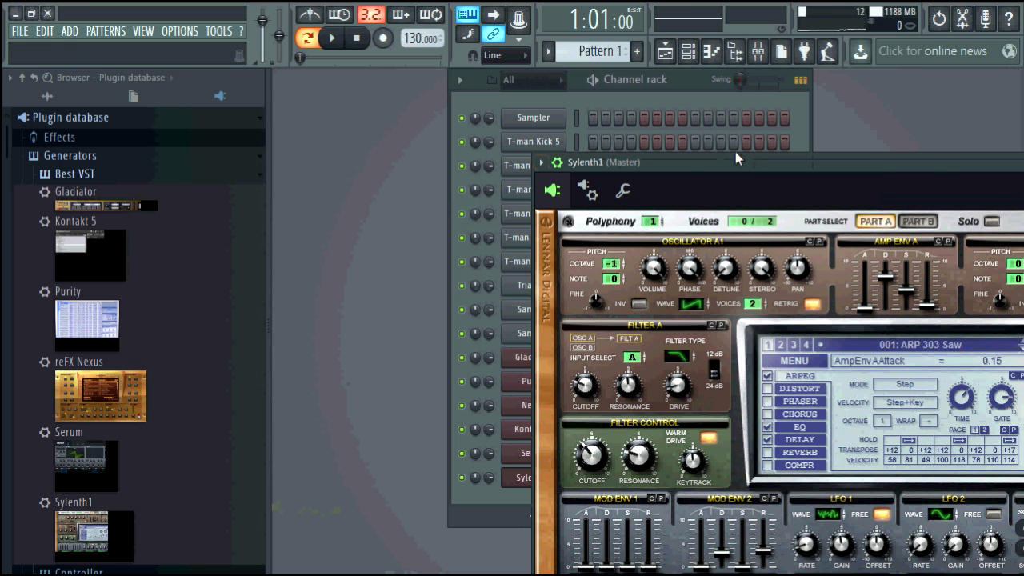
drag(720, 162, 475, 154)
click(1004, 155)
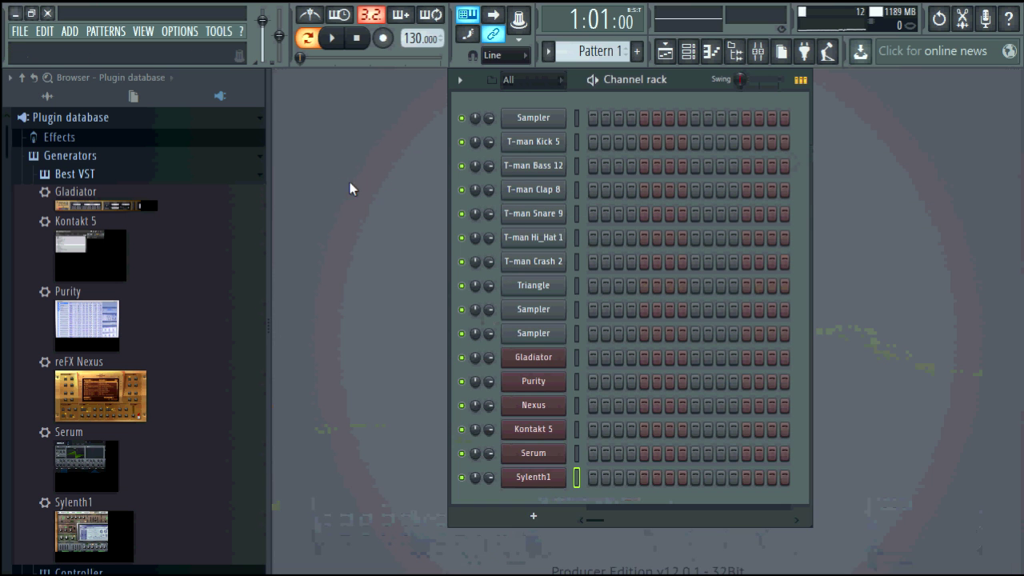
Step: Hide the browser, start a new project without saving, and reopen the browser
drag(269, 155, 1, 155)
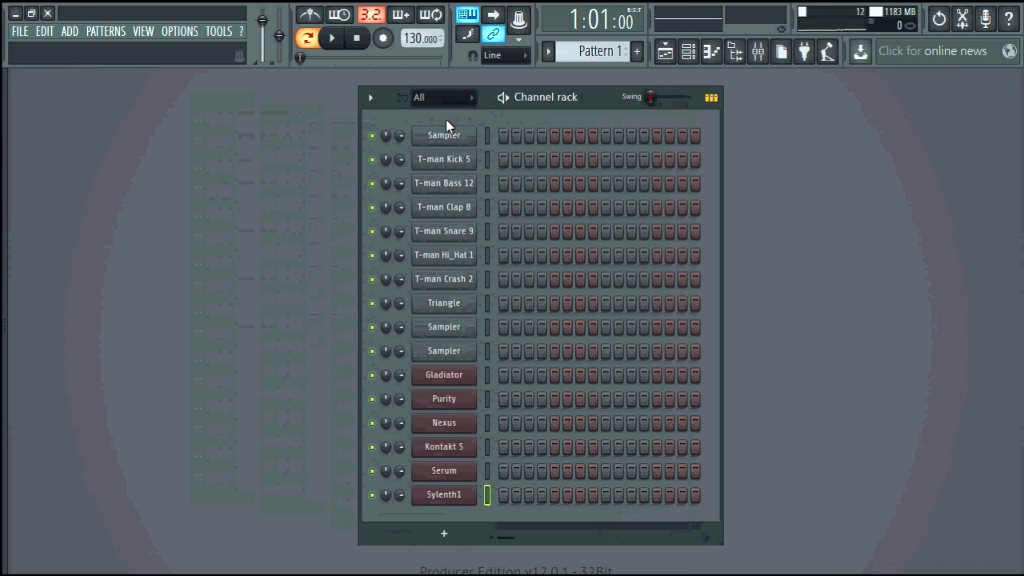
click(17, 33)
click(16, 35)
click(15, 37)
click(30, 49)
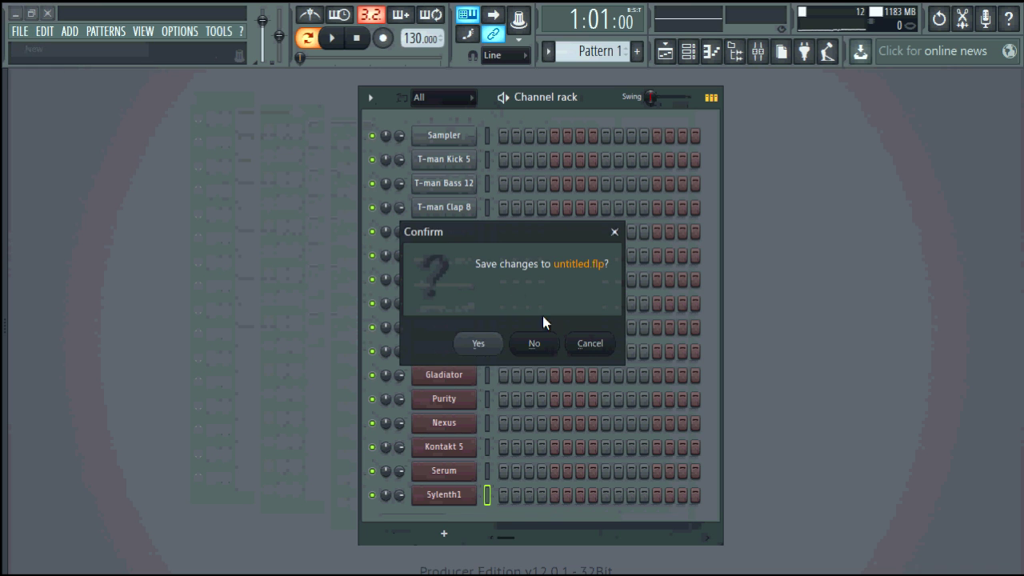
click(547, 343)
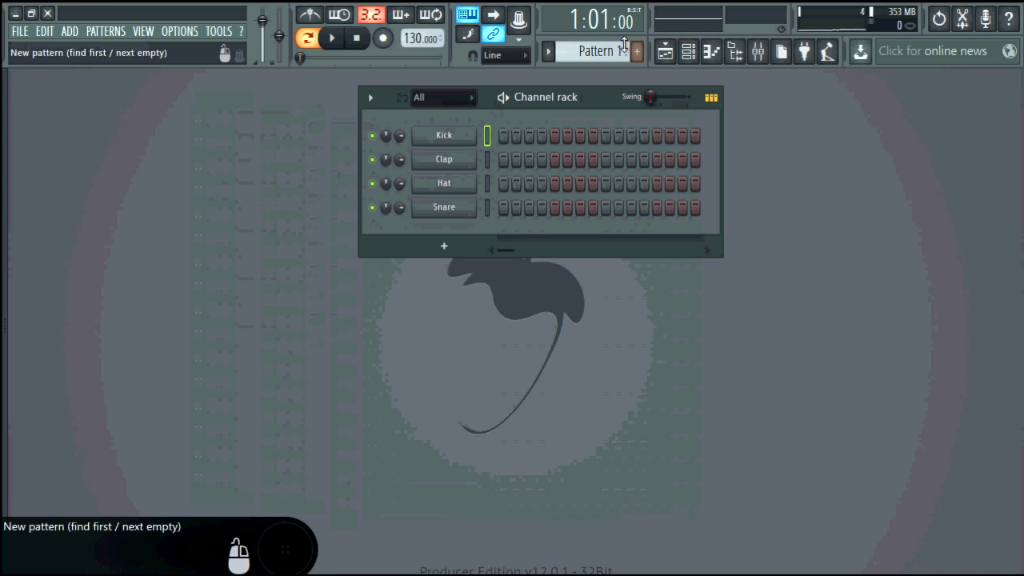
drag(4, 200, 119, 187)
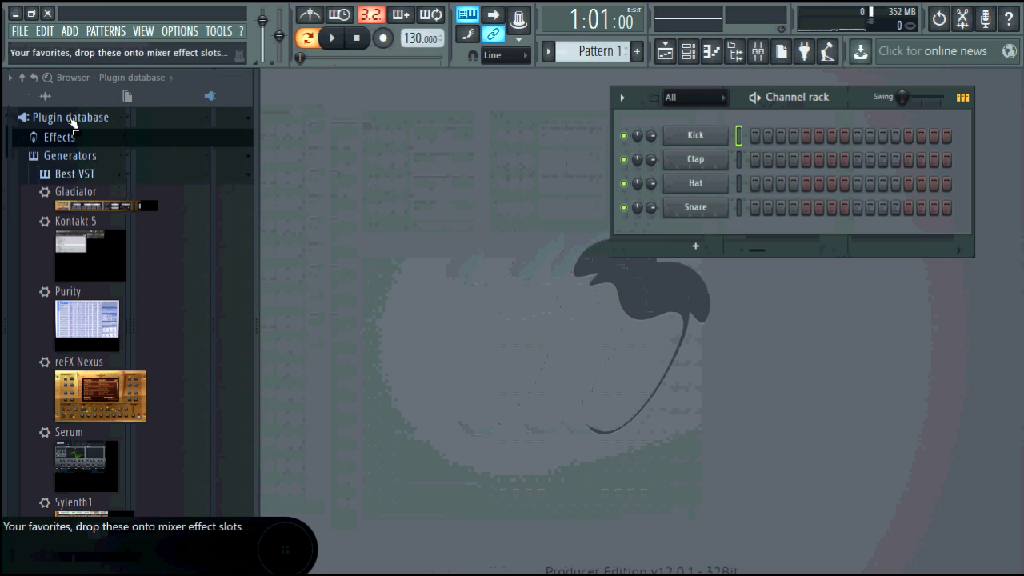
Step: Switch the browser to the All view and collapse the Plugin database branch
click(50, 97)
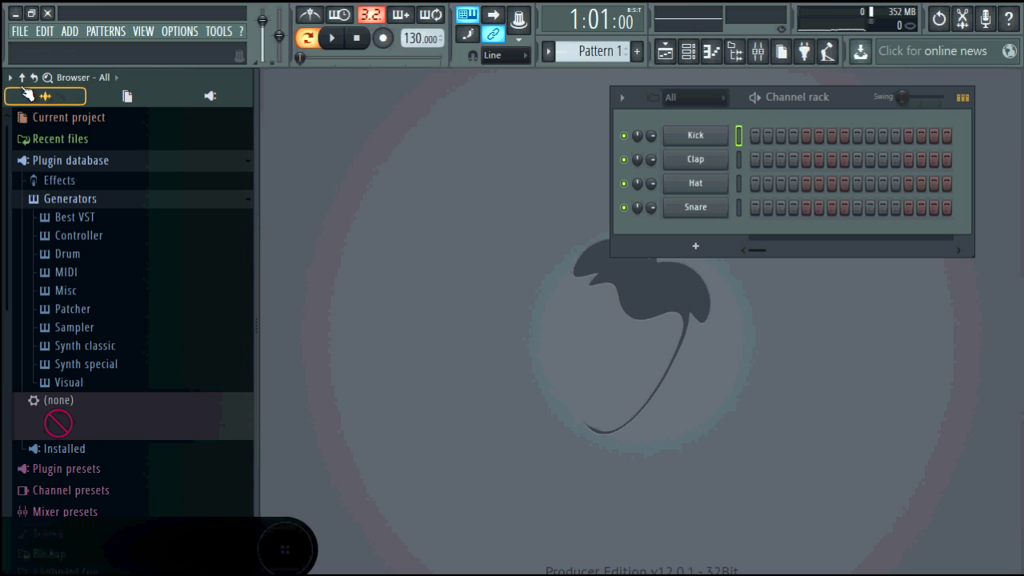
click(127, 96)
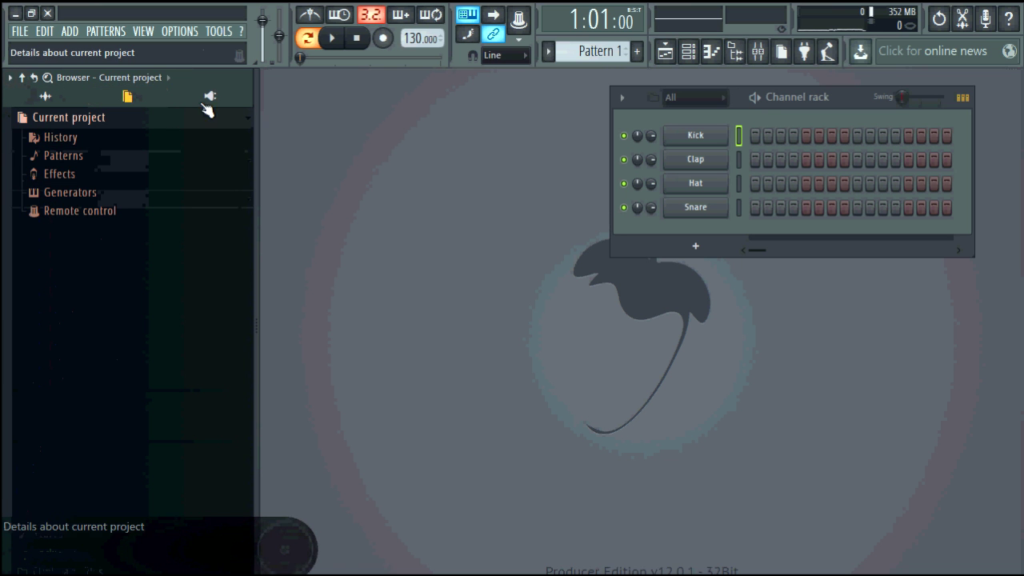
click(210, 96)
click(45, 96)
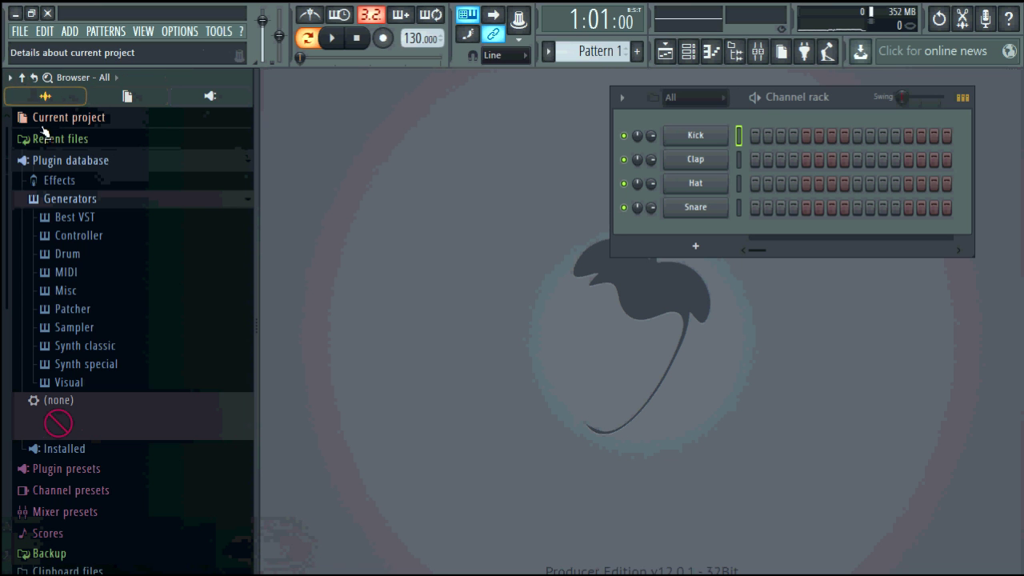
click(240, 164)
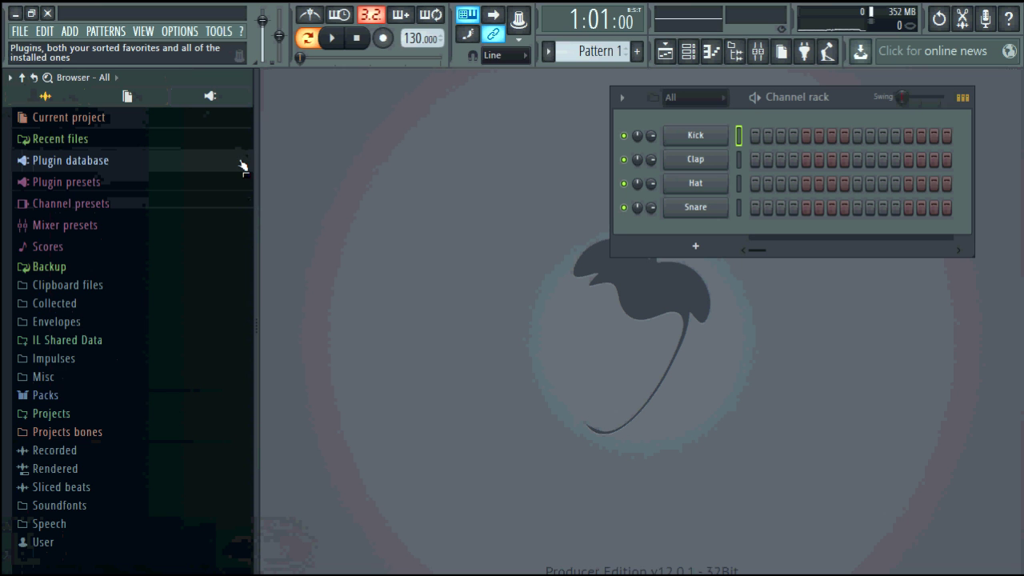
Step: Expand Packs > Packs > T-man > Drums > Hi Hat to list six hi-hat samples
click(61, 397)
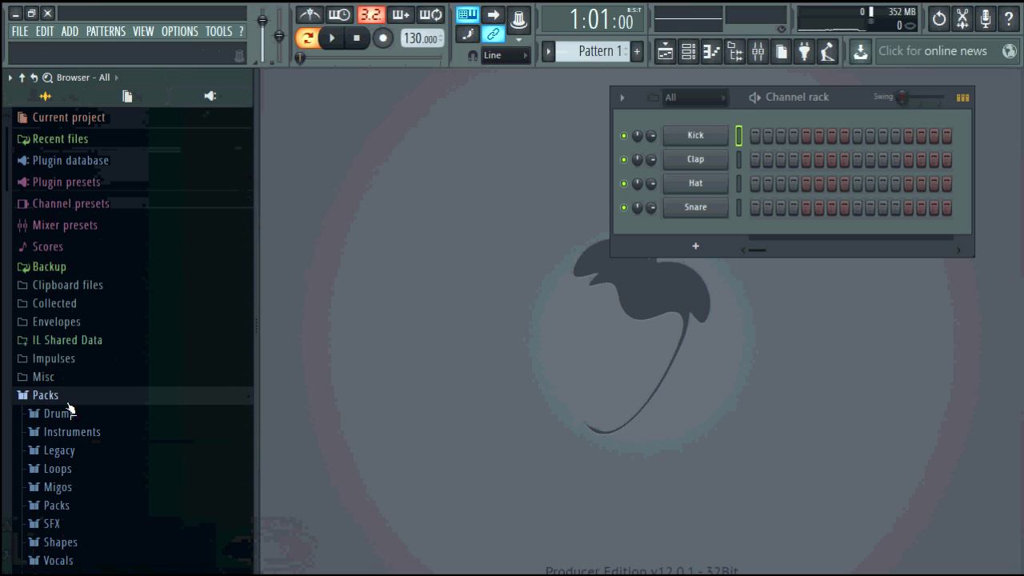
scroll(120, 424, down, 2)
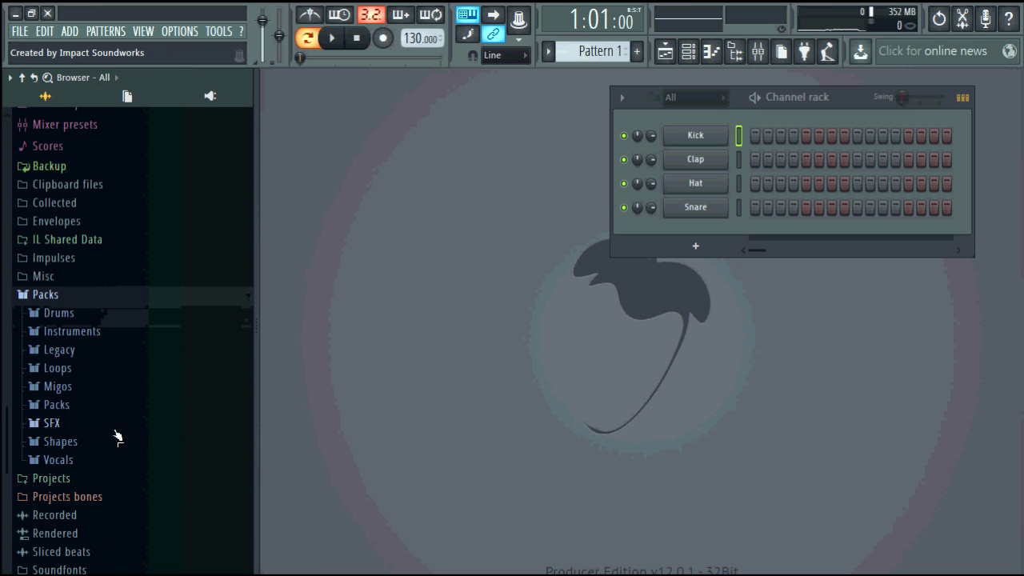
click(64, 404)
scroll(104, 416, down, 7)
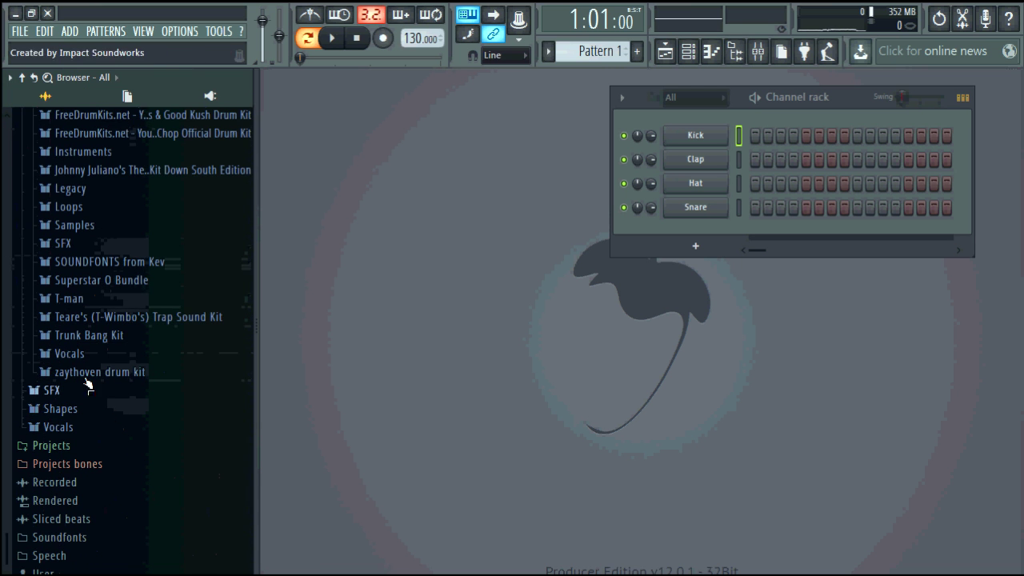
click(70, 301)
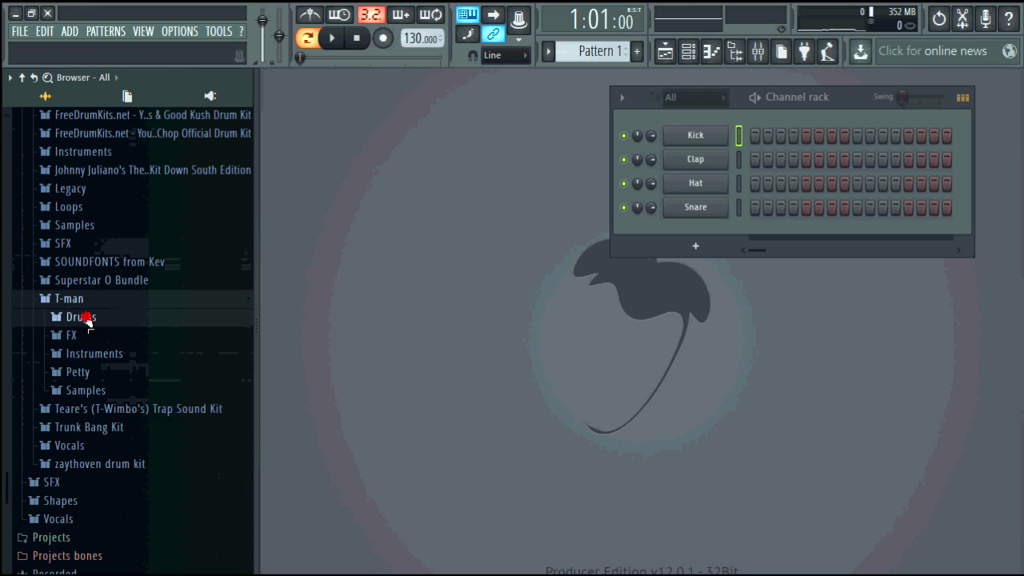
click(85, 317)
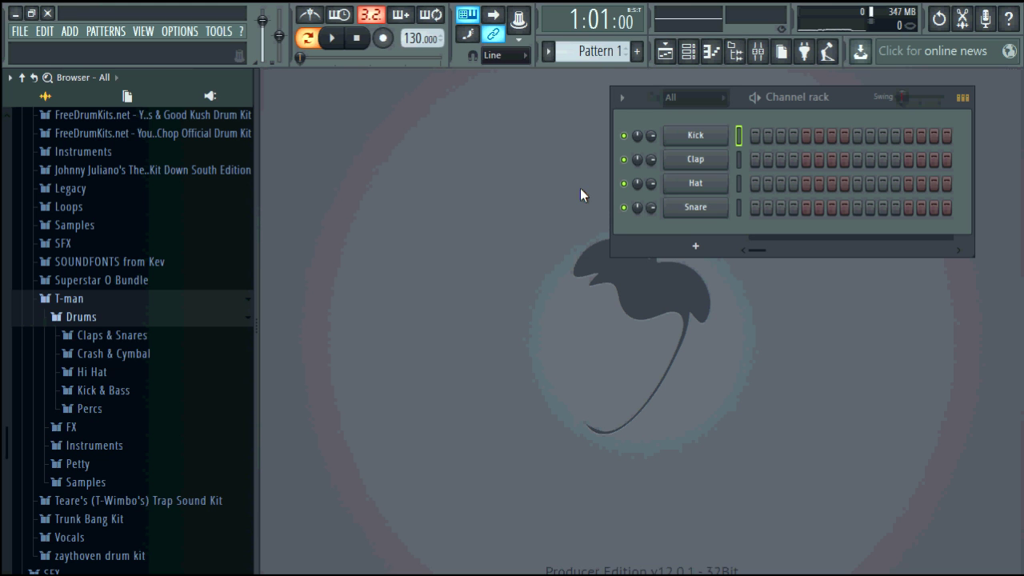
click(96, 335)
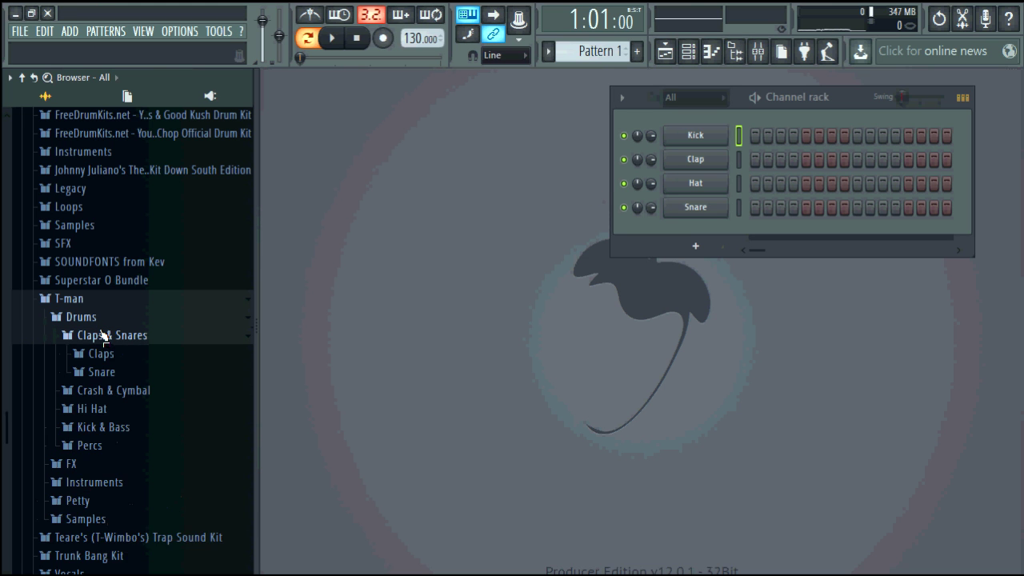
click(102, 334)
click(107, 371)
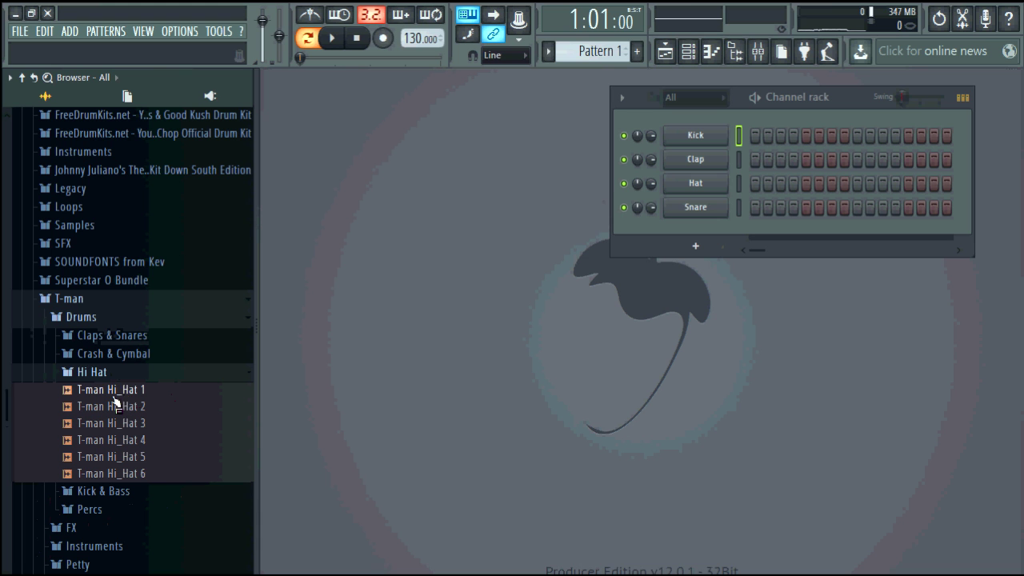
Step: Put T-man Hi_Hat 1 on the Hat channel, add Crash 2, and load Triangle onto Snare
click(110, 389)
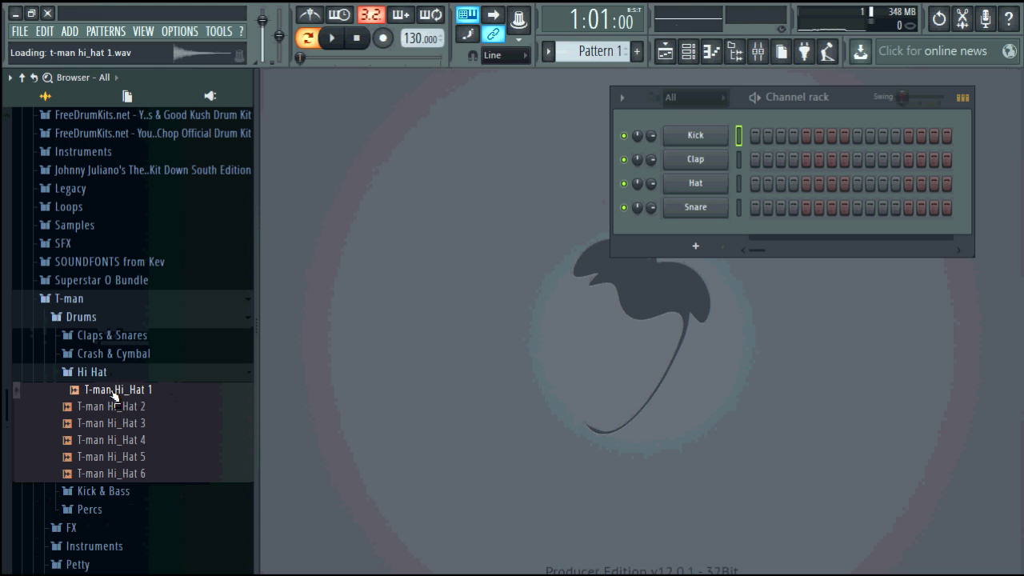
drag(111, 392, 704, 185)
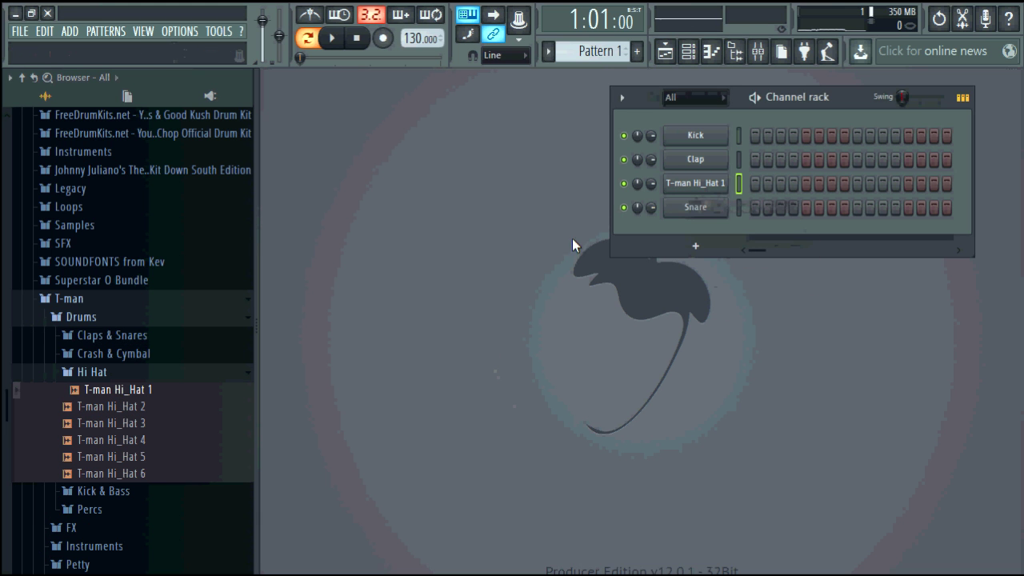
click(110, 353)
drag(112, 404, 695, 240)
click(94, 491)
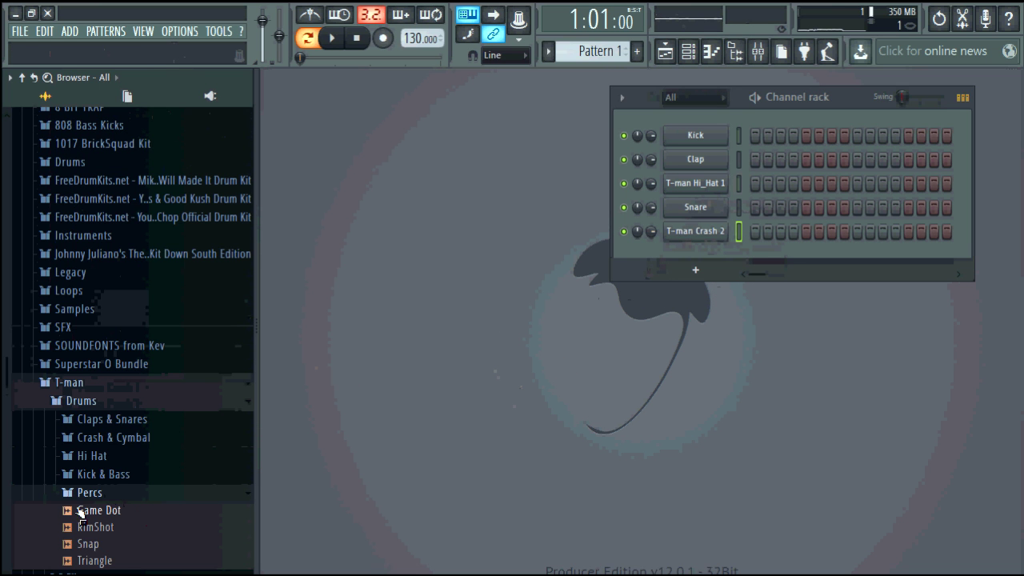
drag(95, 558, 709, 205)
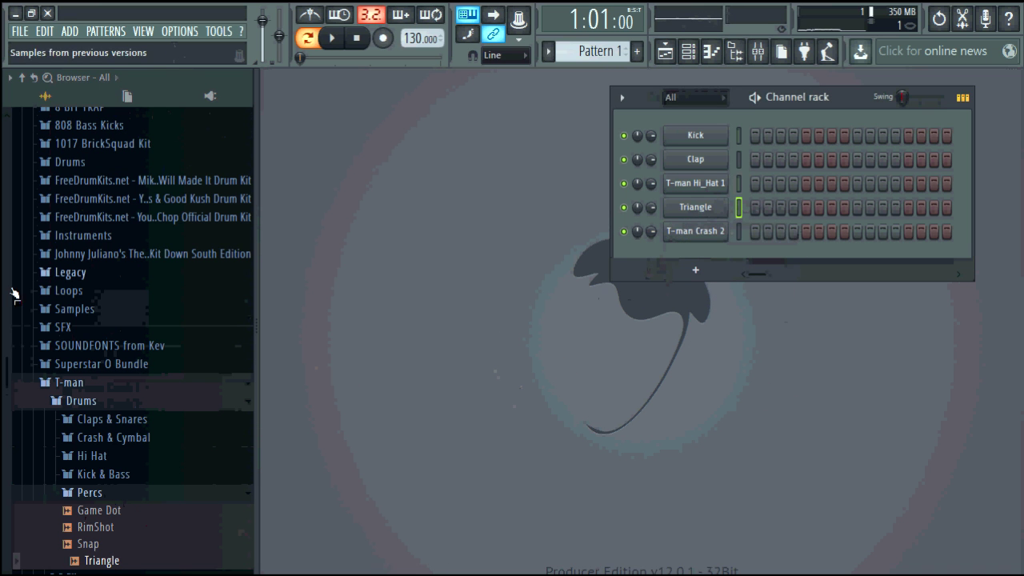
Step: Load T-man Snare 9 onto the Clap channel and add T-man Clap 8 below Kick
click(128, 422)
click(100, 454)
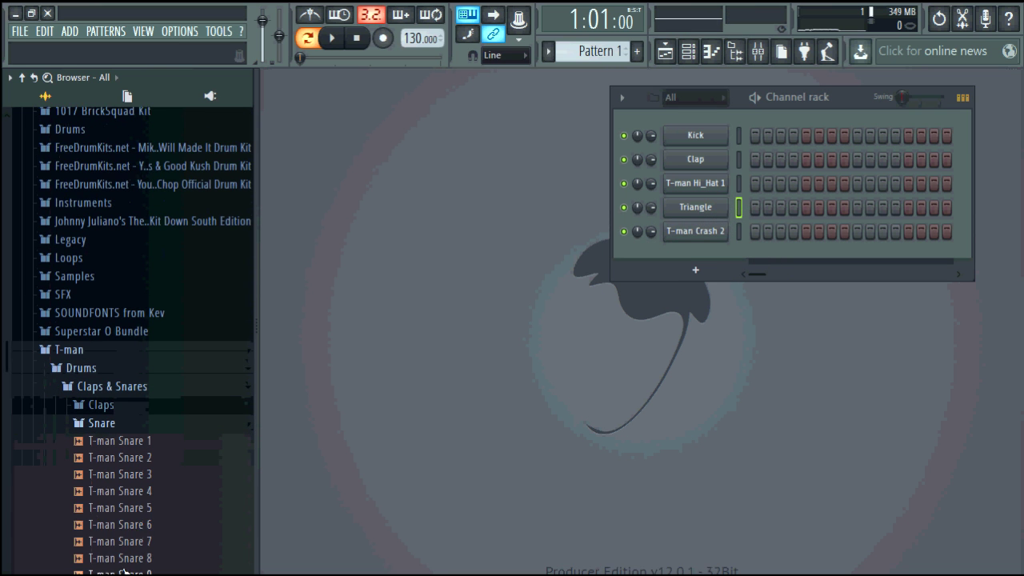
drag(130, 477, 699, 175)
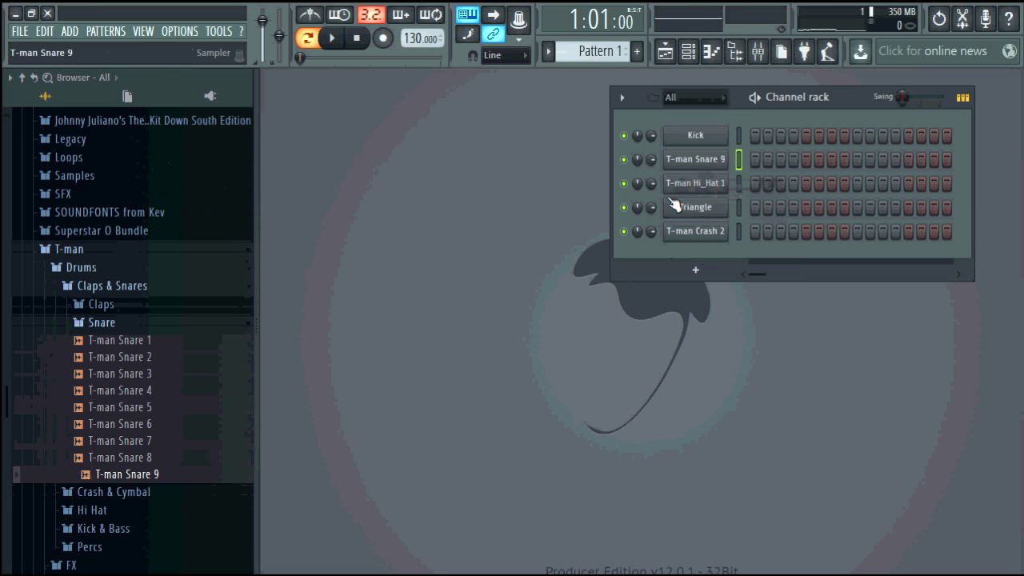
click(108, 302)
click(138, 440)
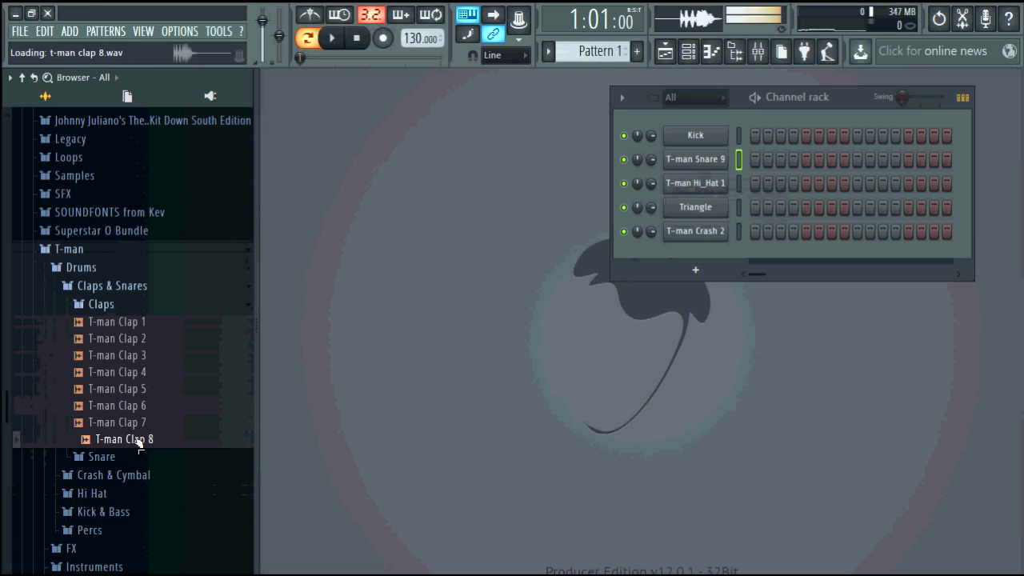
key(Up)
key(Up)
drag(138, 439, 704, 153)
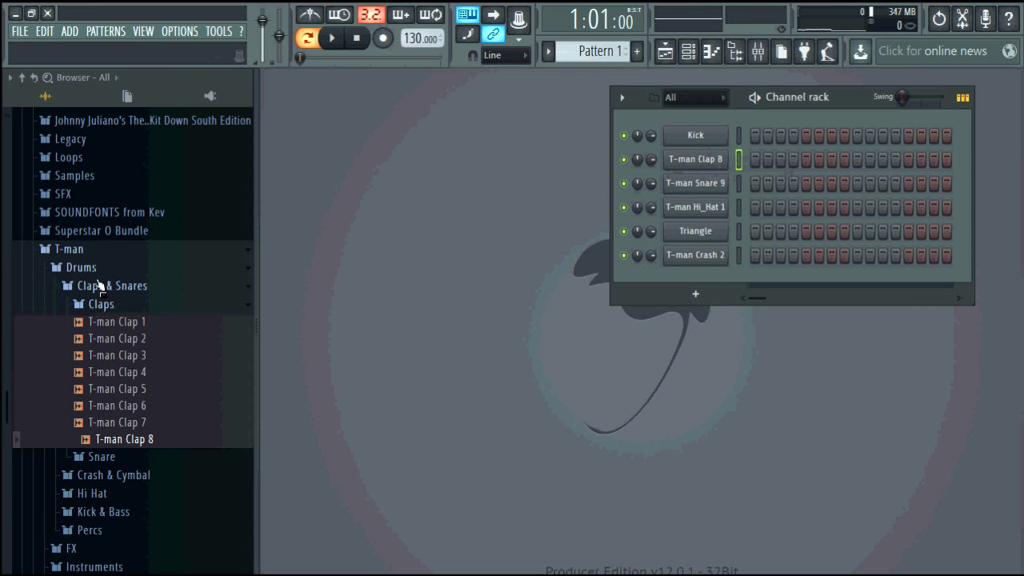
Step: Replace the Kick channel with T-man Kick 5 and add T-man Bass 12 as a new channel
click(107, 512)
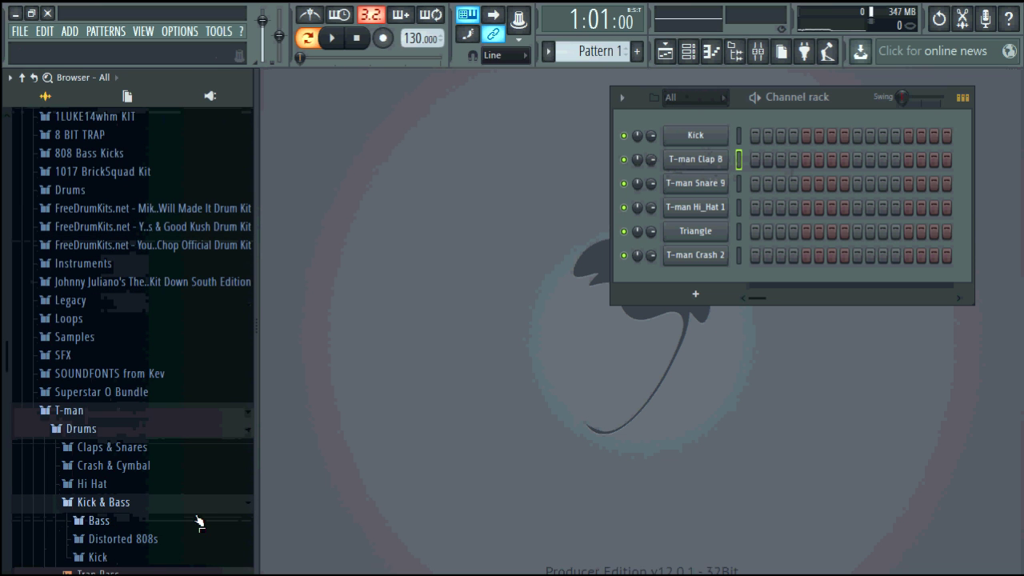
scroll(120, 534, down, 4)
click(100, 357)
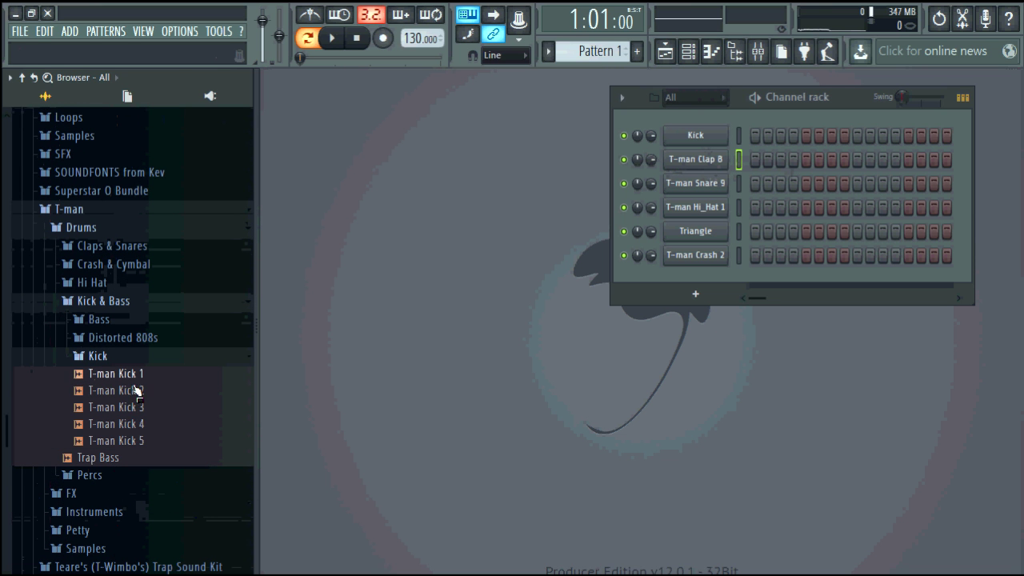
drag(128, 440, 696, 136)
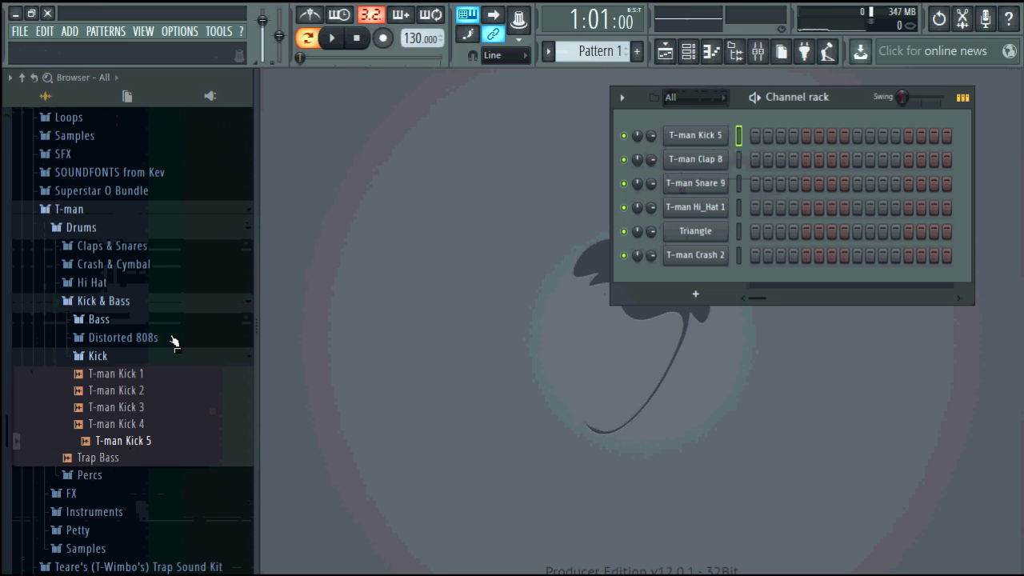
click(142, 339)
click(144, 356)
click(134, 372)
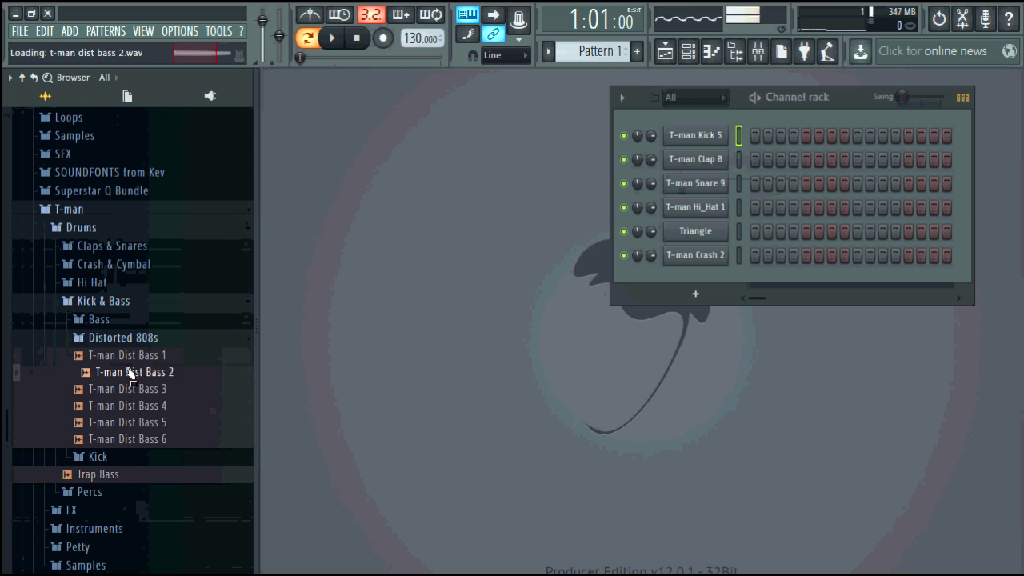
click(94, 319)
click(128, 521)
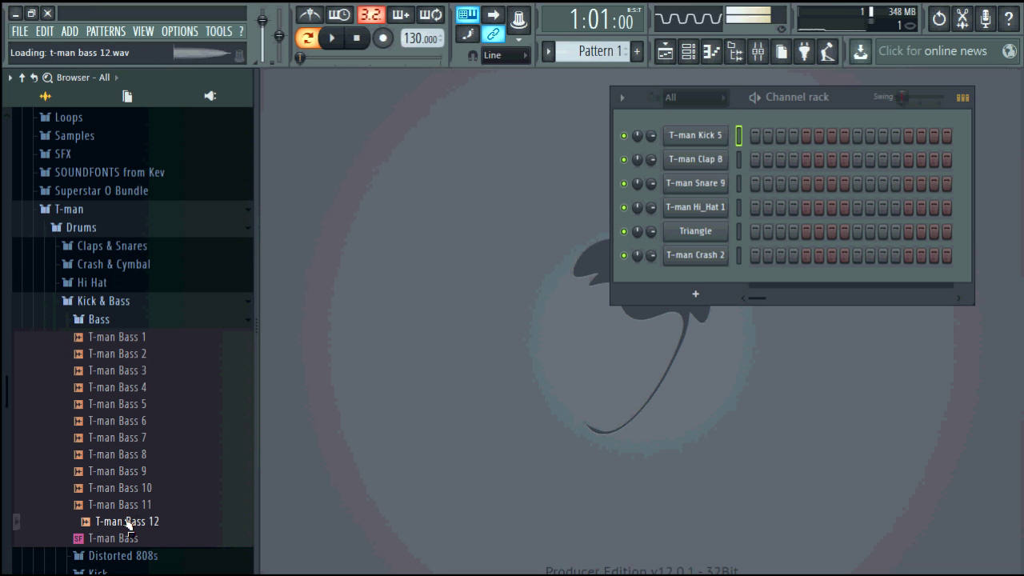
drag(128, 525, 701, 147)
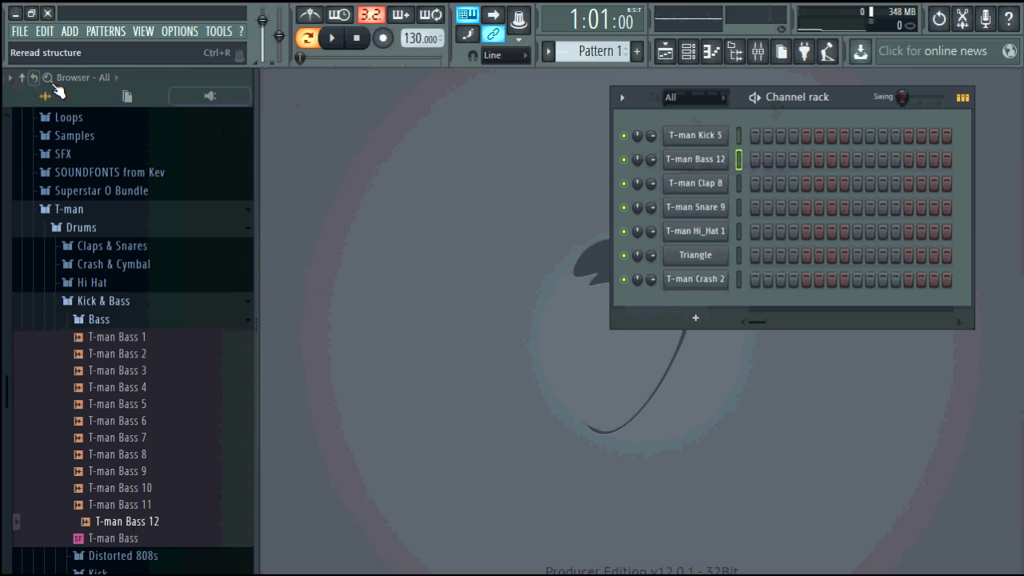
Step: Add reFX Nexus from the plugin database as a new channel and close its window
click(112, 99)
click(210, 96)
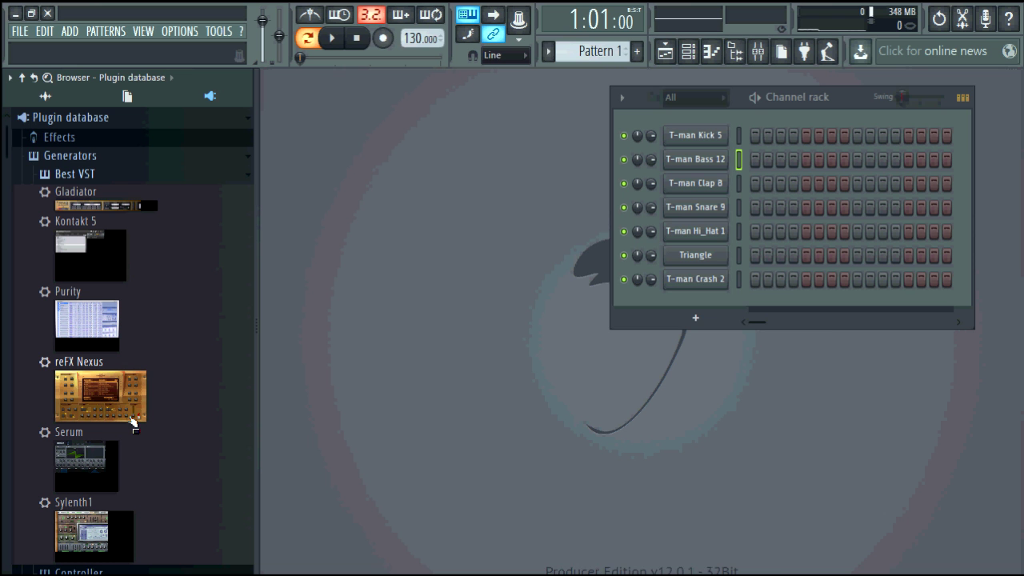
drag(104, 407, 699, 316)
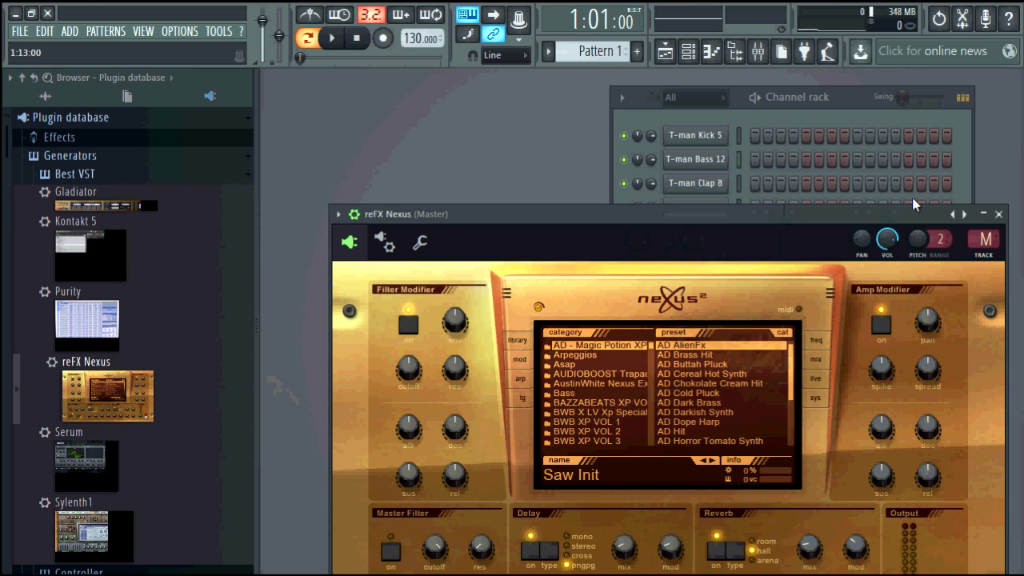
click(998, 216)
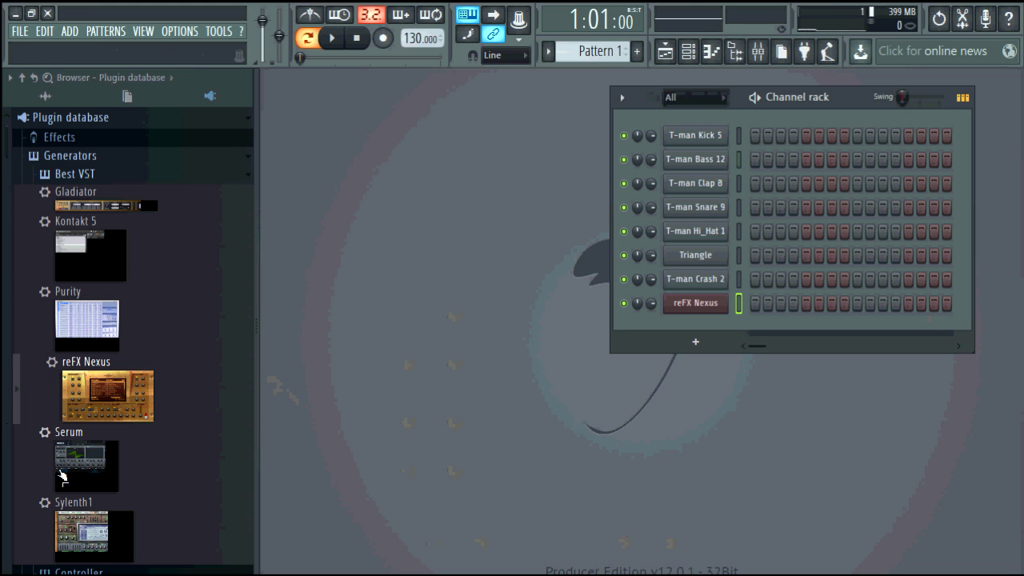
Step: Add Gladiator and Purity as new channels, closing each plugin window
click(116, 205)
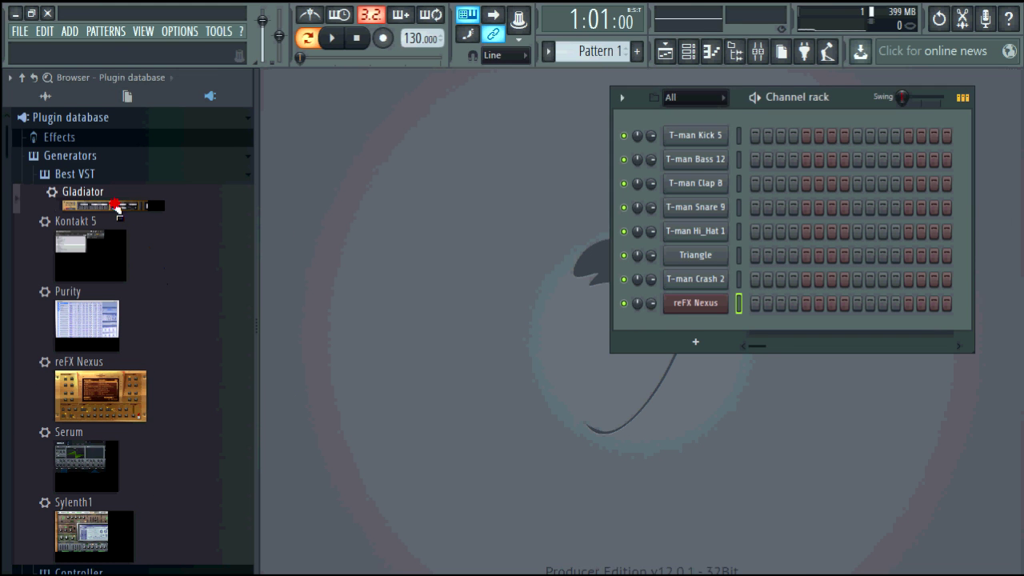
drag(116, 205, 693, 323)
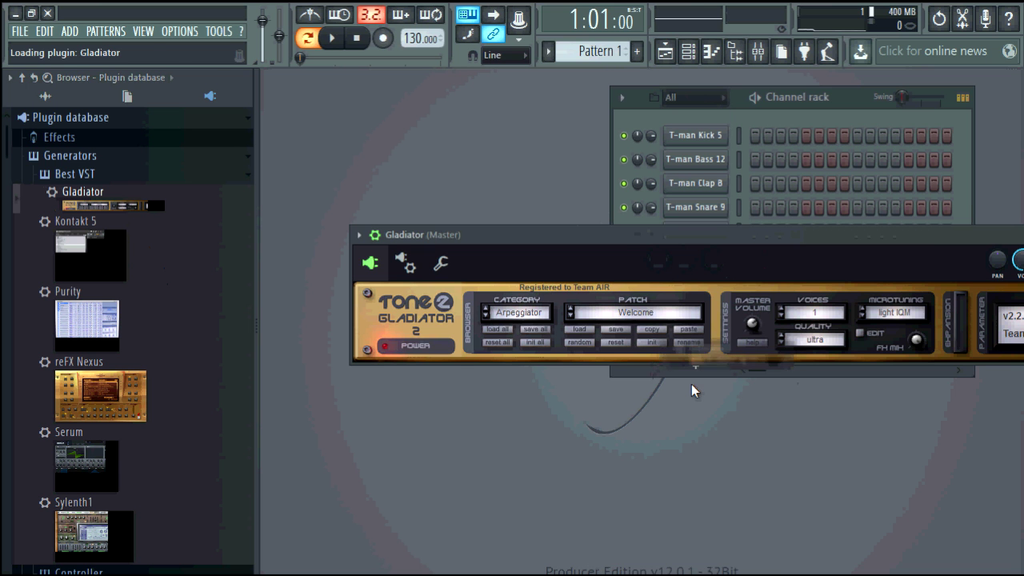
drag(852, 247, 791, 277)
click(790, 278)
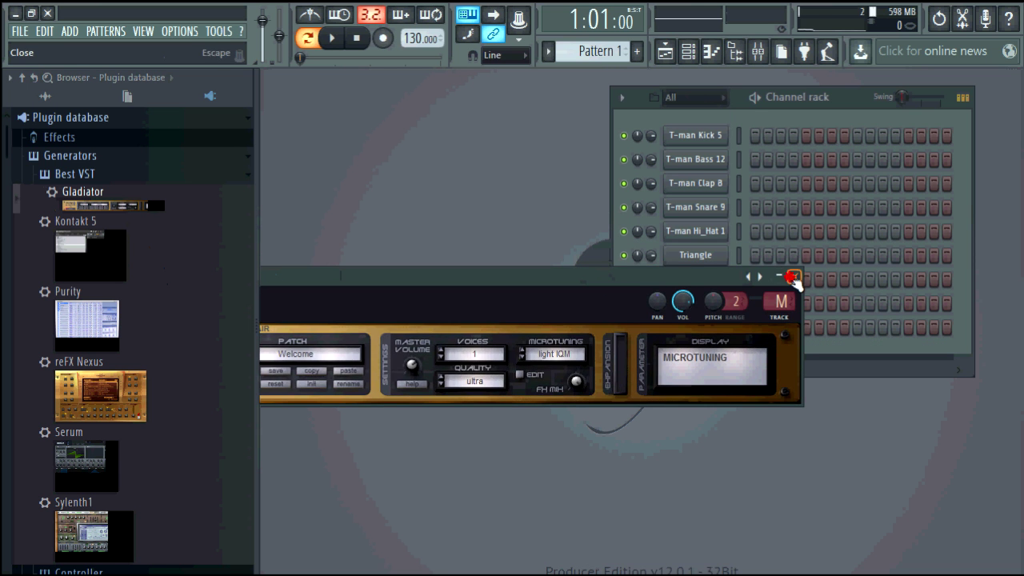
drag(84, 324, 709, 357)
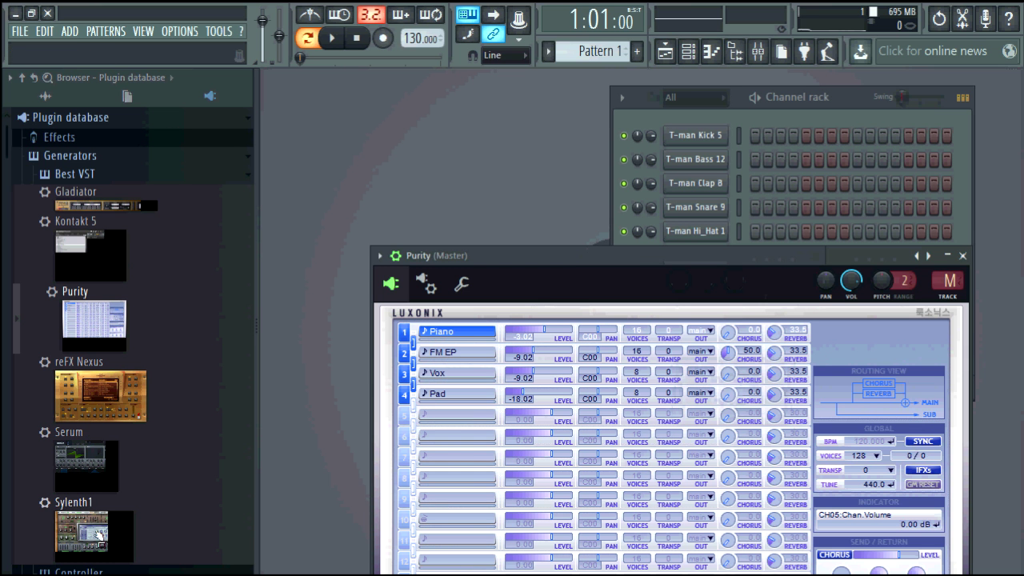
click(962, 255)
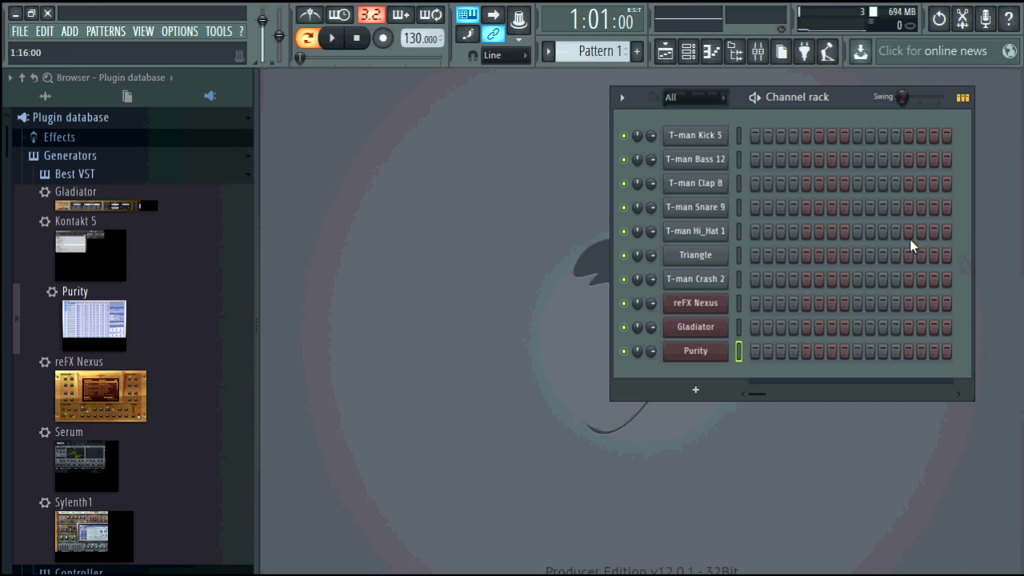
Step: Save the project over Templates\T-man\Tman.flp, confirming the replacement
click(19, 31)
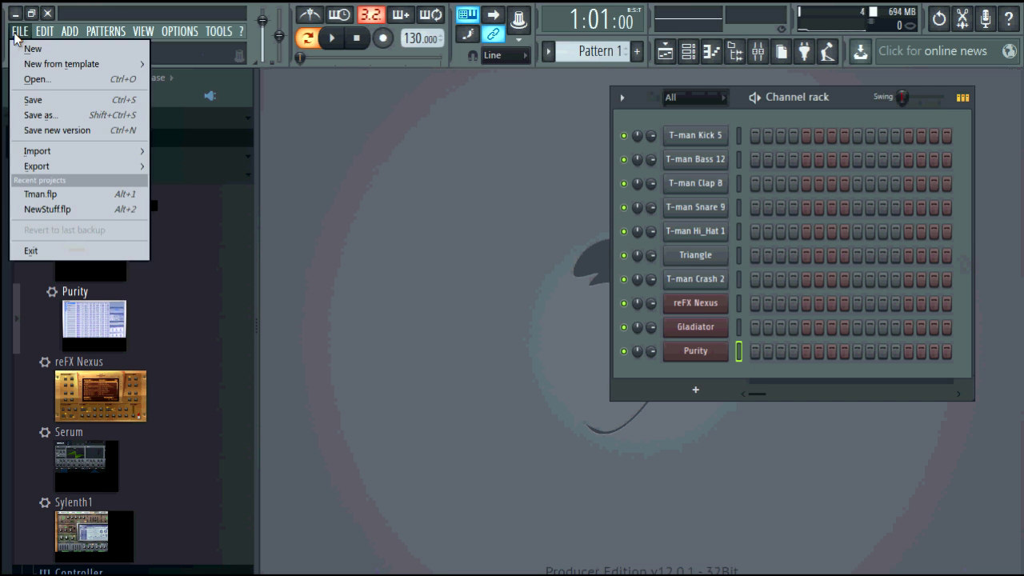
click(55, 118)
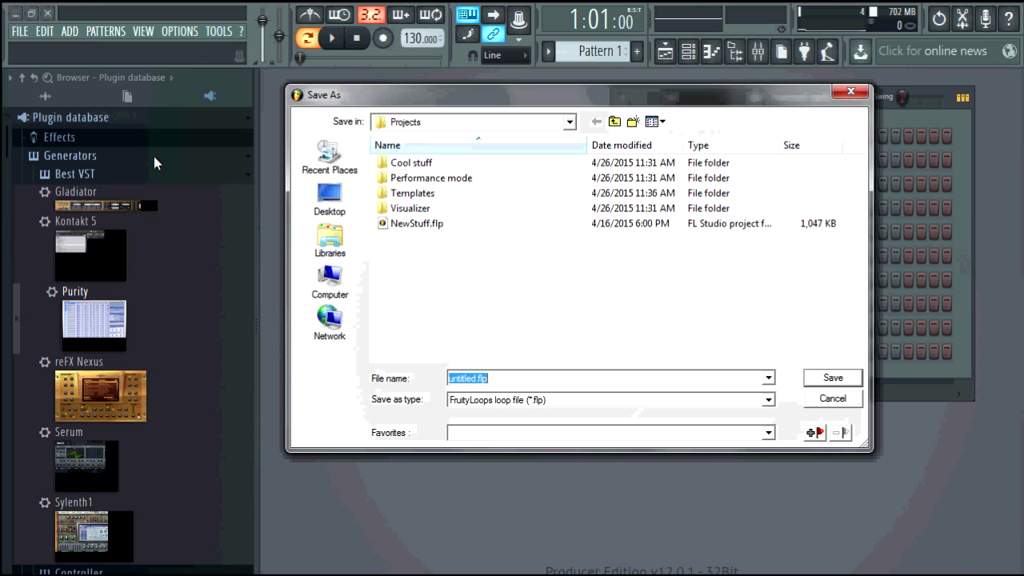
double_click(412, 192)
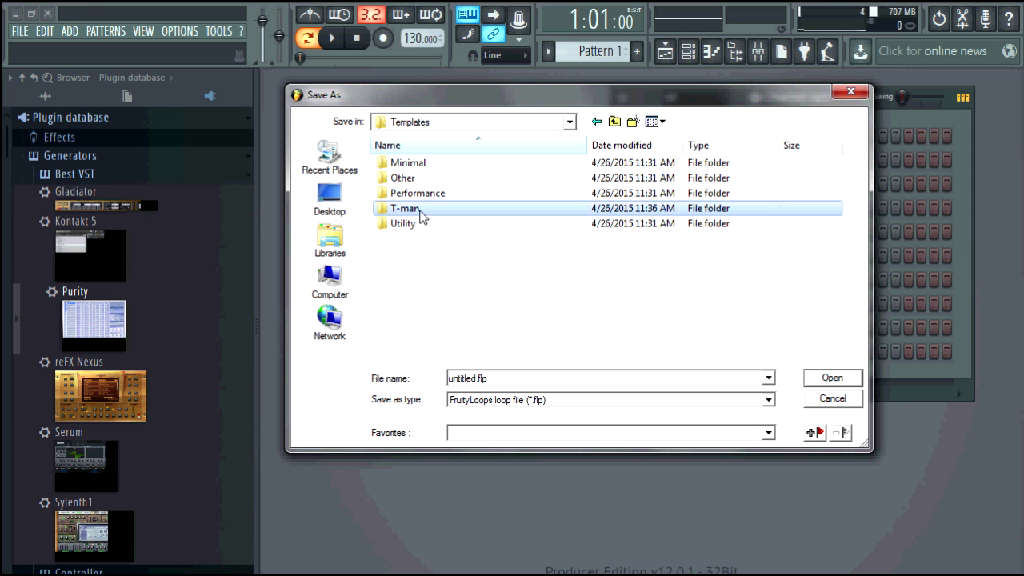
double_click(405, 208)
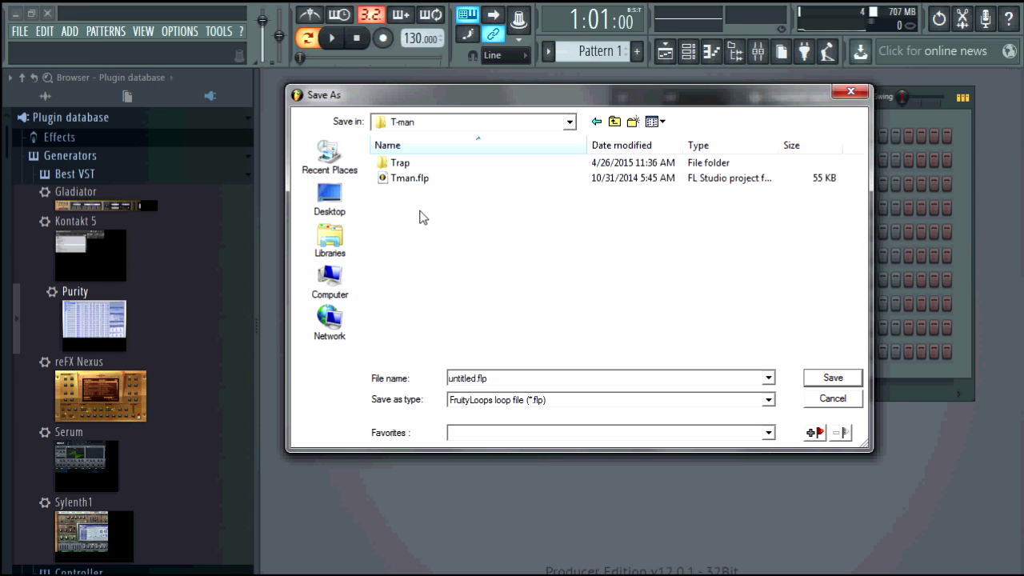
click(404, 179)
click(832, 378)
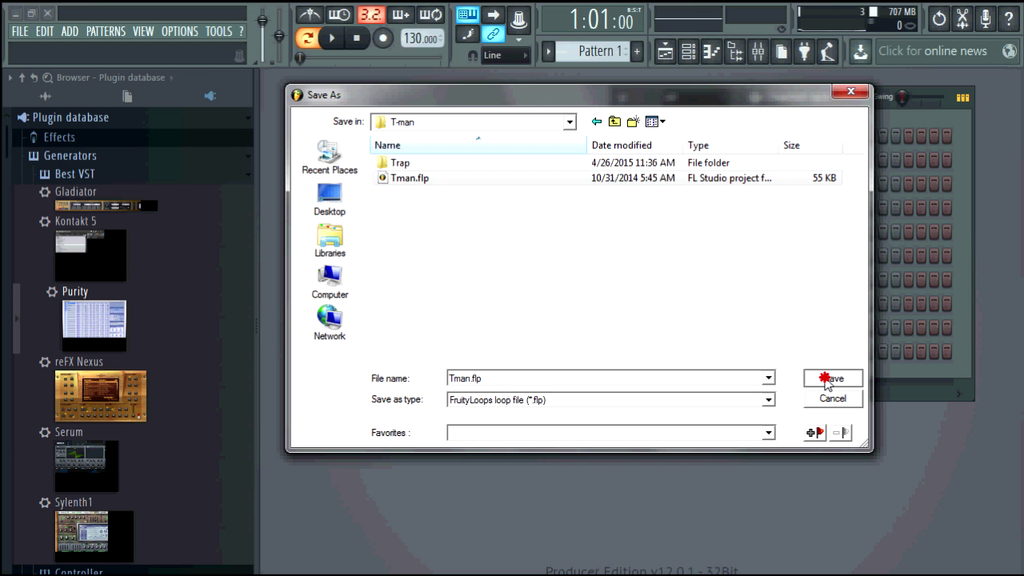
click(557, 308)
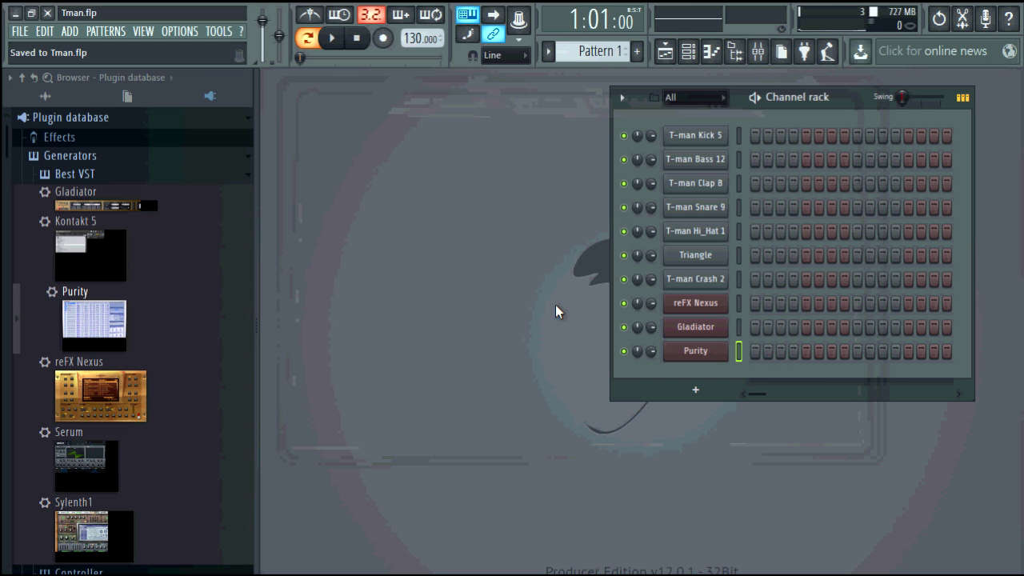
Step: Save the project over Templates\Minimal\Basic\Basic.flp, confirming the replacement
click(20, 31)
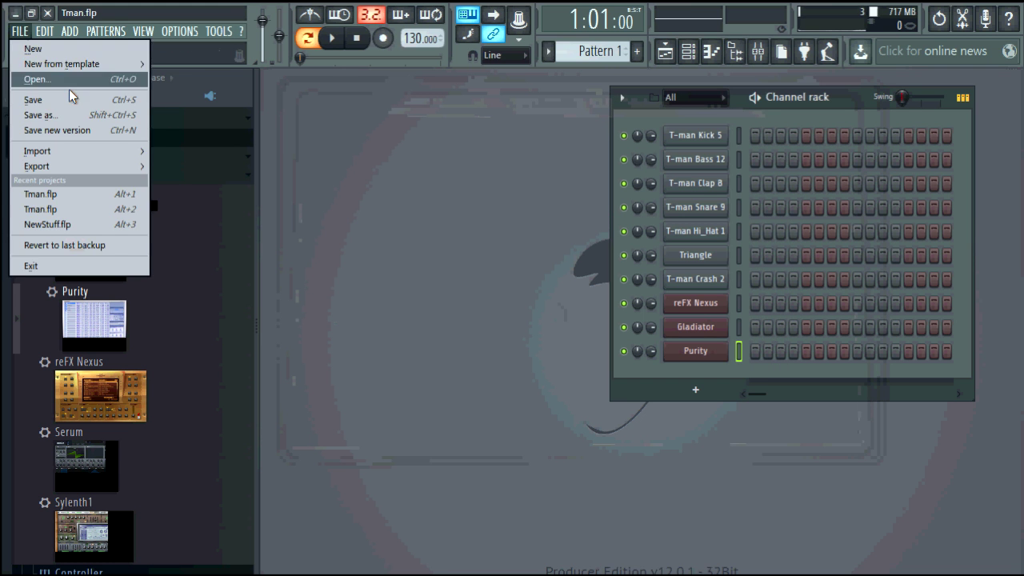
click(58, 116)
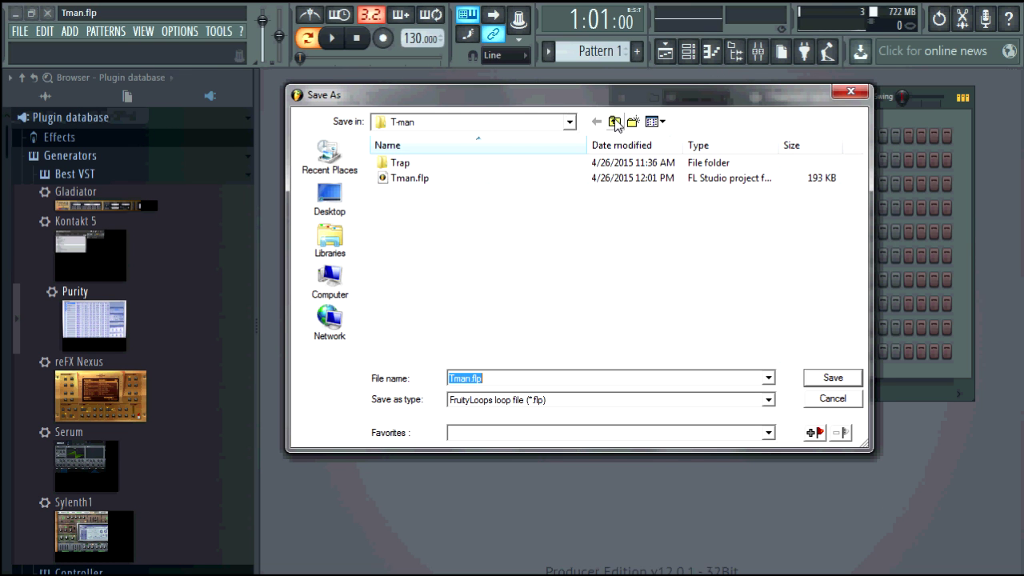
click(614, 121)
double_click(403, 163)
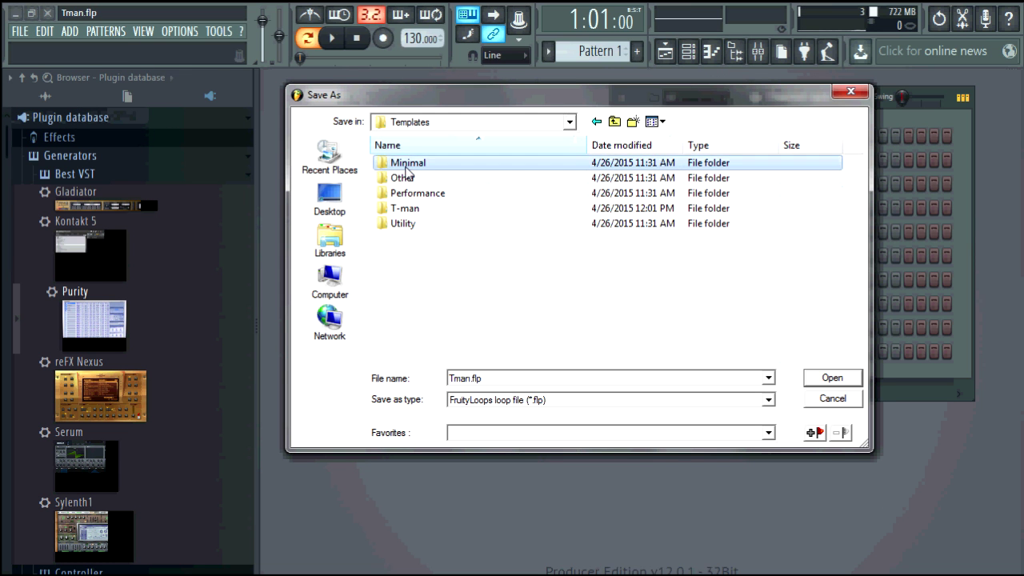
double_click(398, 164)
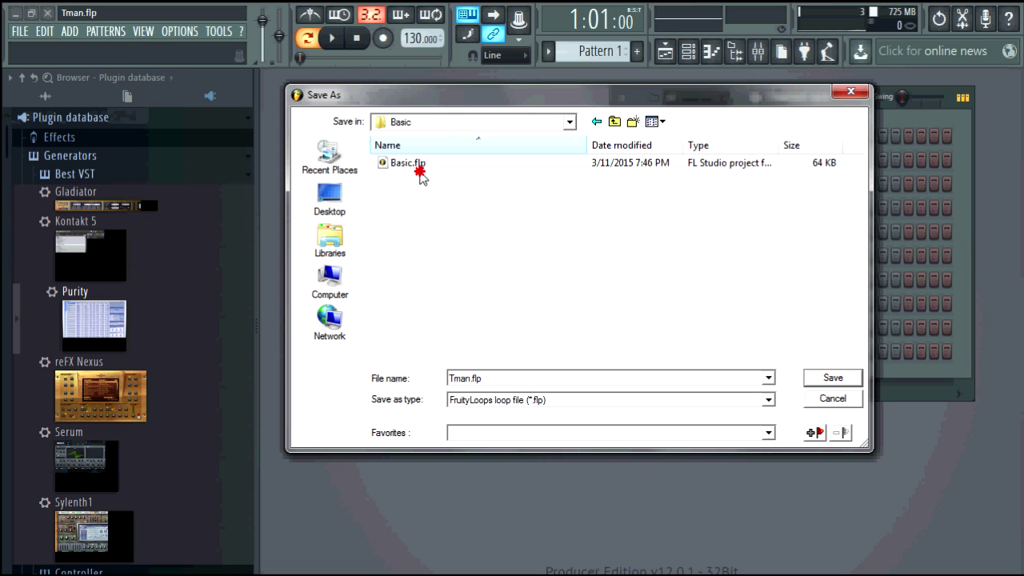
click(614, 121)
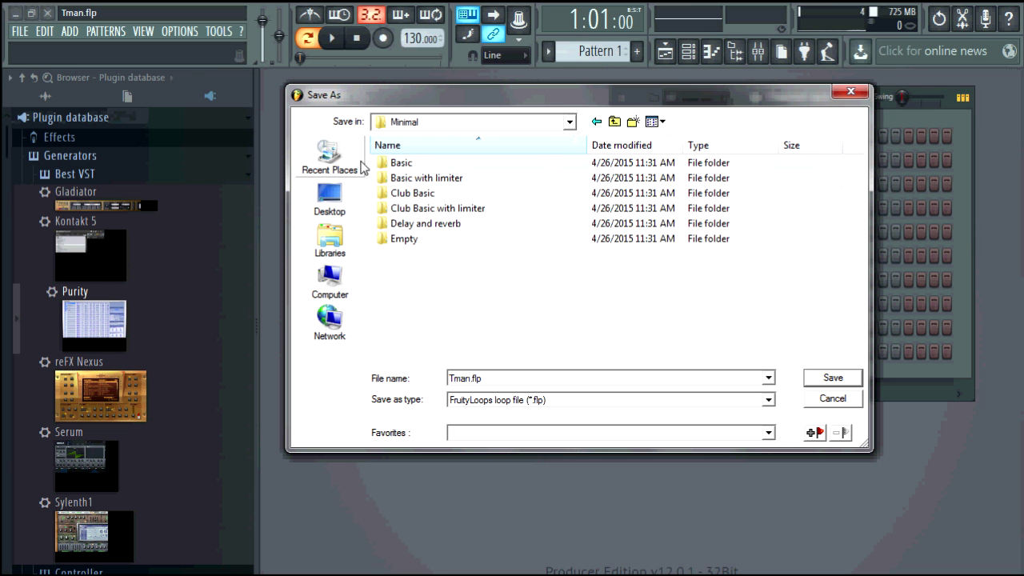
double_click(406, 165)
click(411, 170)
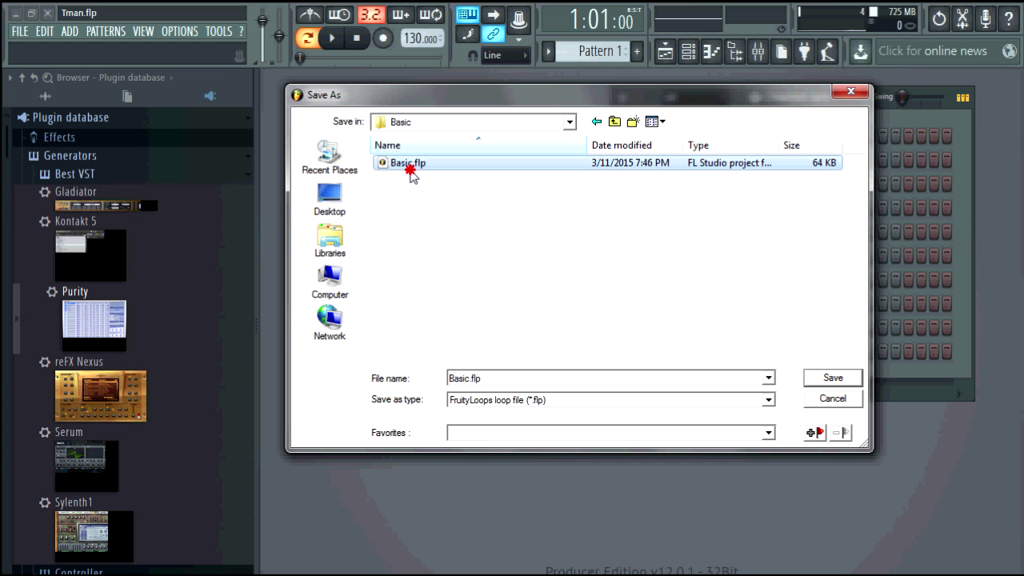
click(822, 378)
click(564, 304)
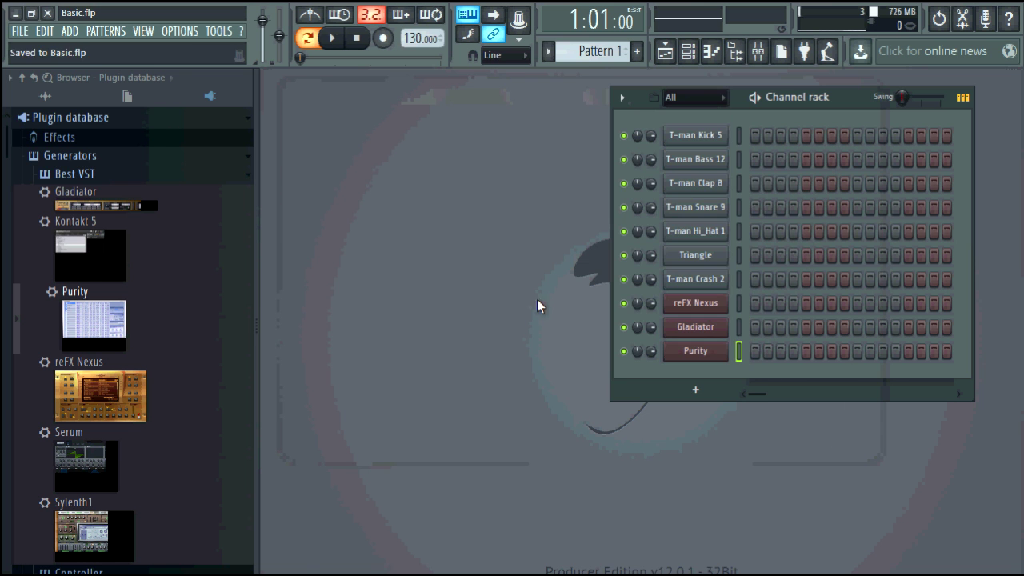
click(19, 30)
Step: Create a project from the Minimal > Basic template, then a plain new project, both showing the ten T-man channels
click(27, 50)
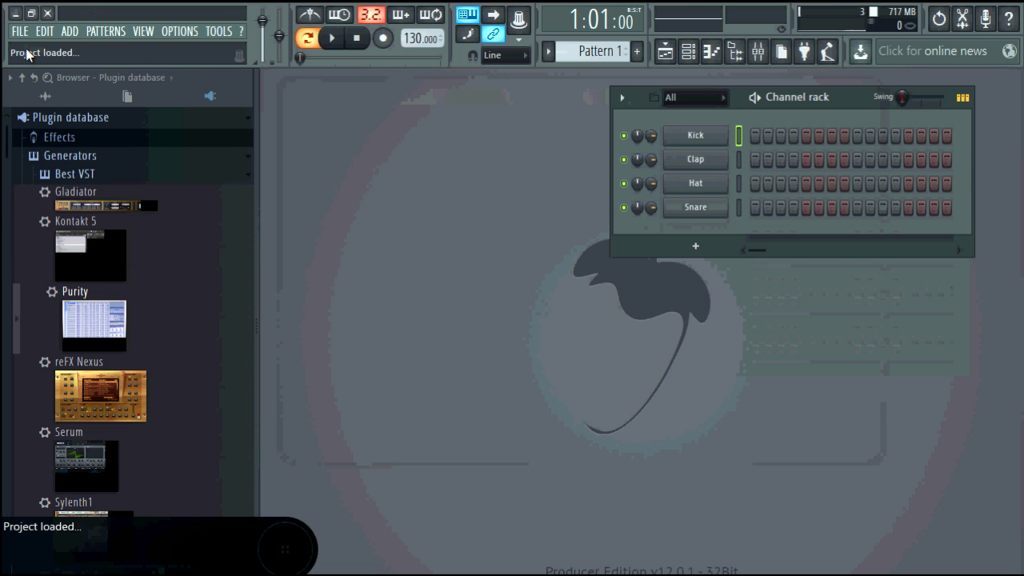
click(45, 32)
mouse_move(19, 30)
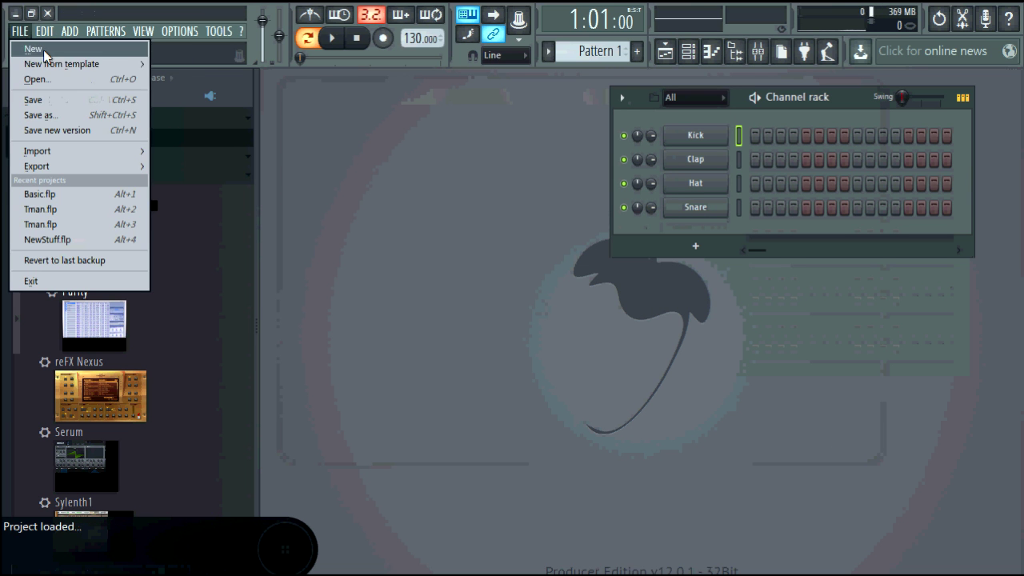
mouse_move(49, 64)
click(309, 134)
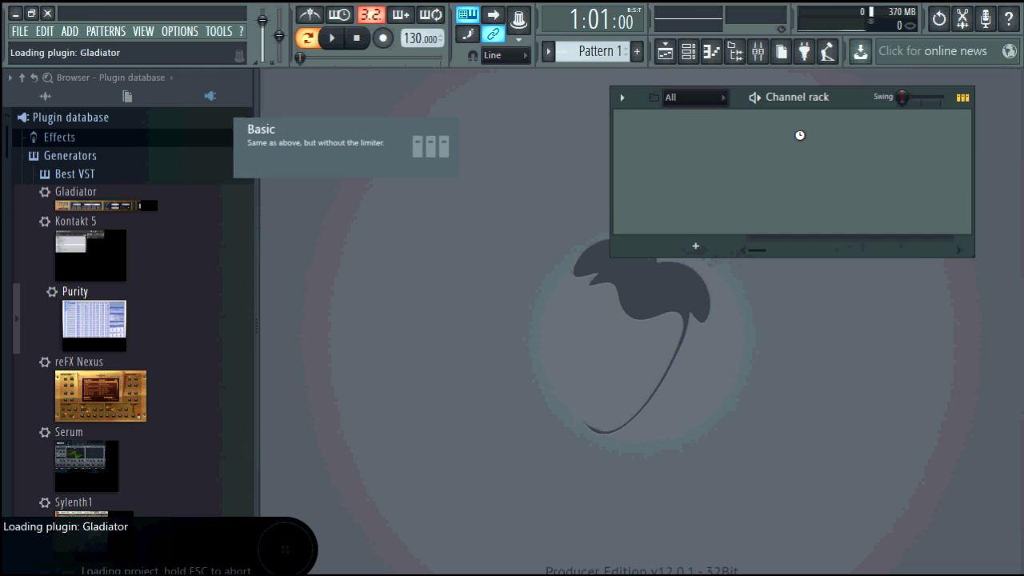
drag(848, 108, 703, 130)
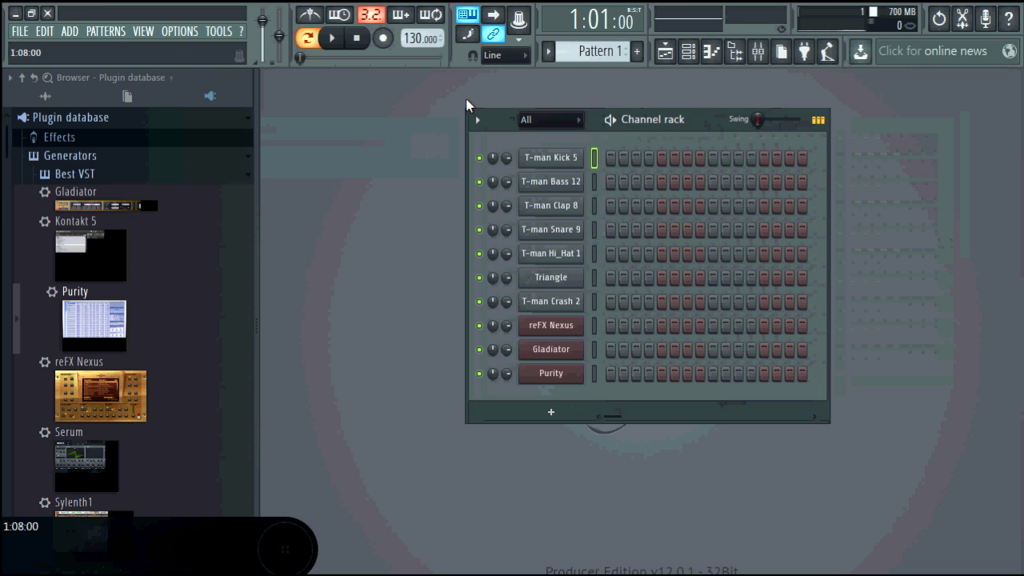
click(19, 32)
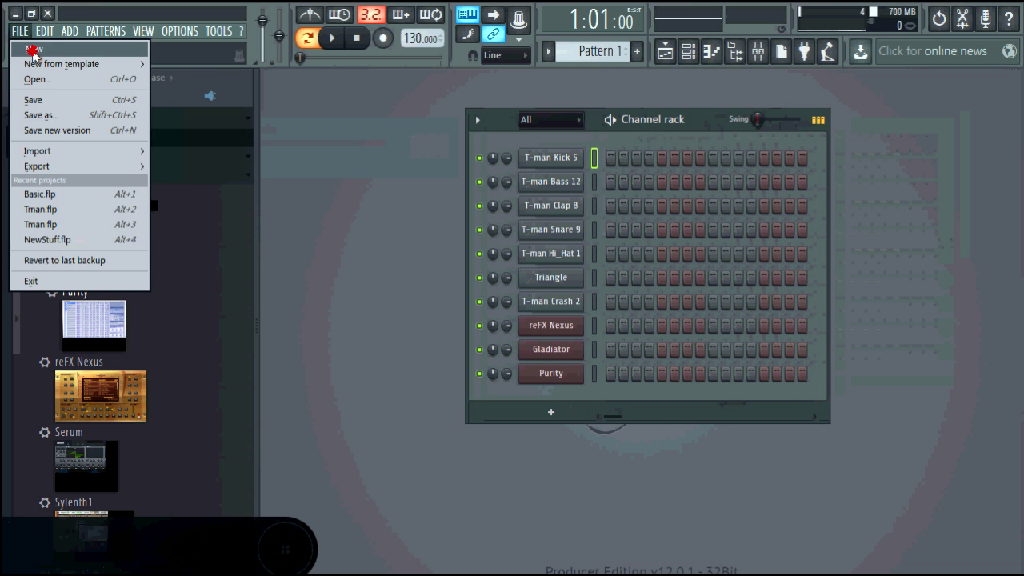
click(32, 51)
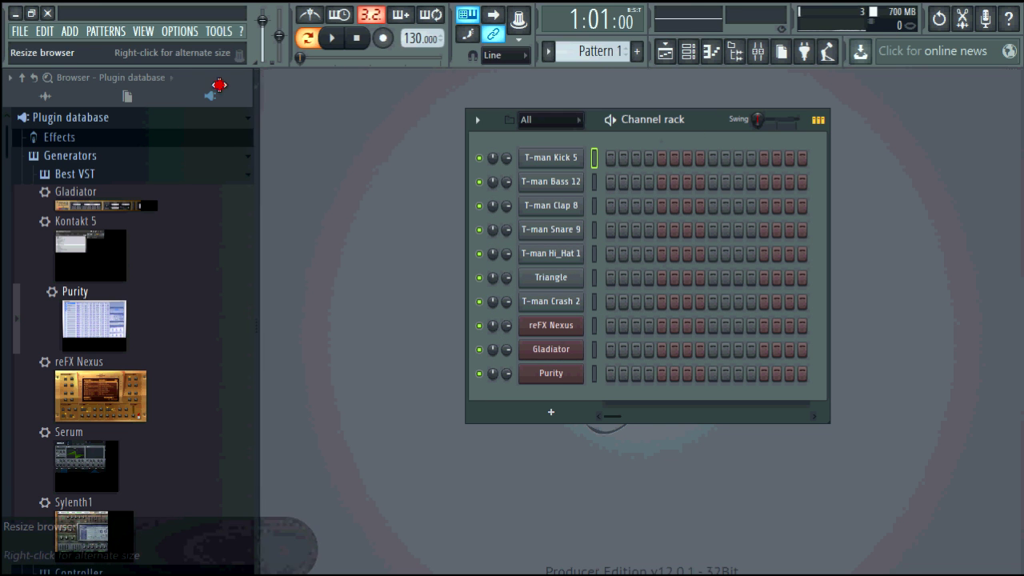
Step: Collapse the browser, shift the channel rack left, and show the mixer as a floating window
drag(257, 87, 6, 88)
drag(450, 124, 304, 136)
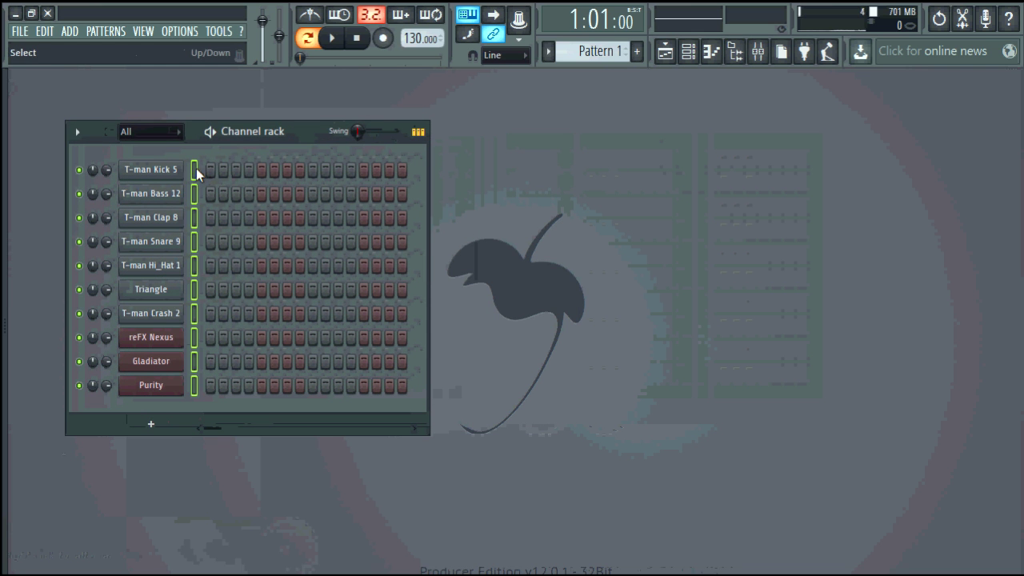
click(758, 52)
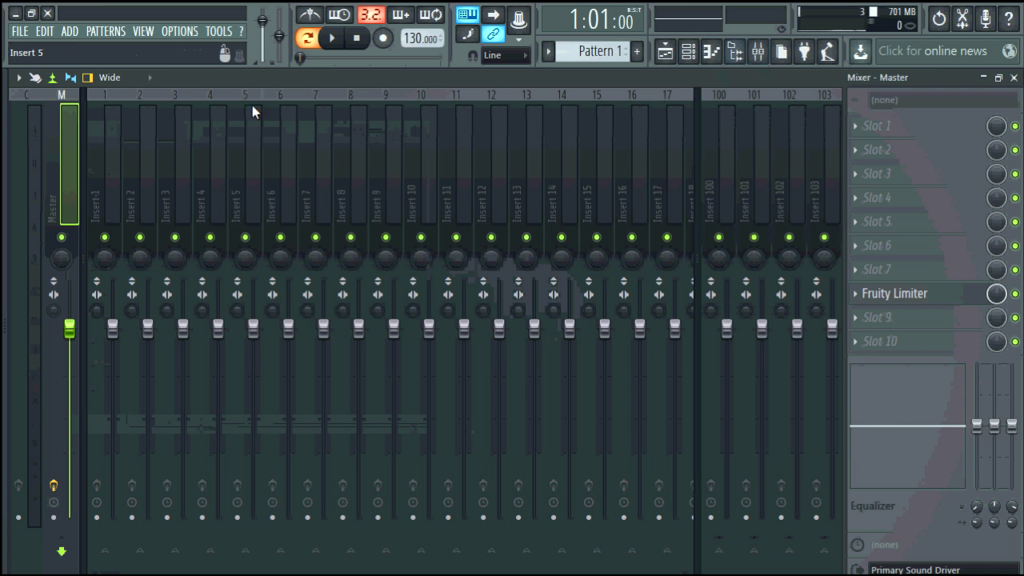
click(998, 78)
drag(530, 97, 704, 86)
Step: Route the selected channels to consecutive mixer inserts starting at Insert 1, then maximize the mixer
click(643, 137)
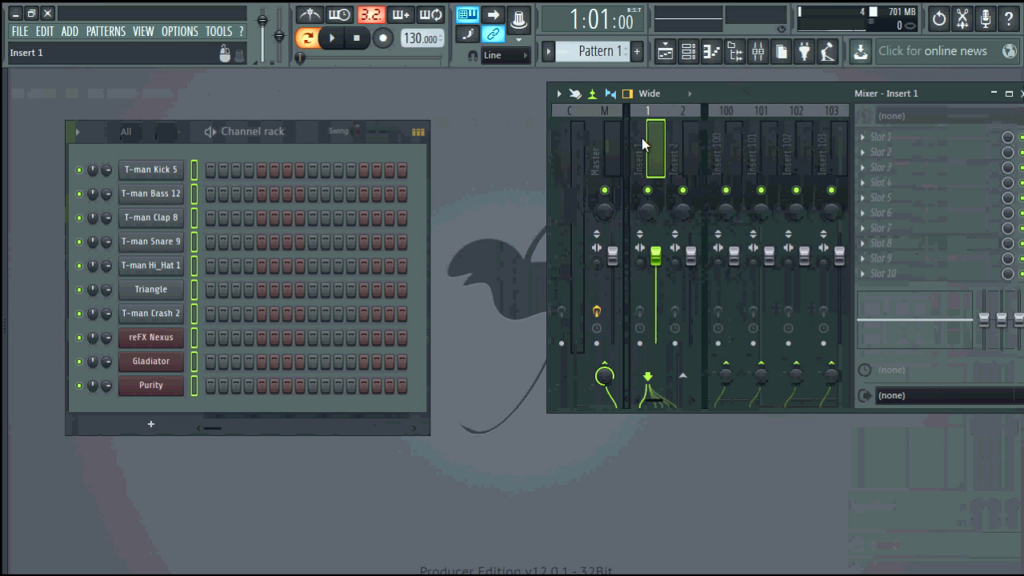
right_click(645, 138)
mouse_move(709, 195)
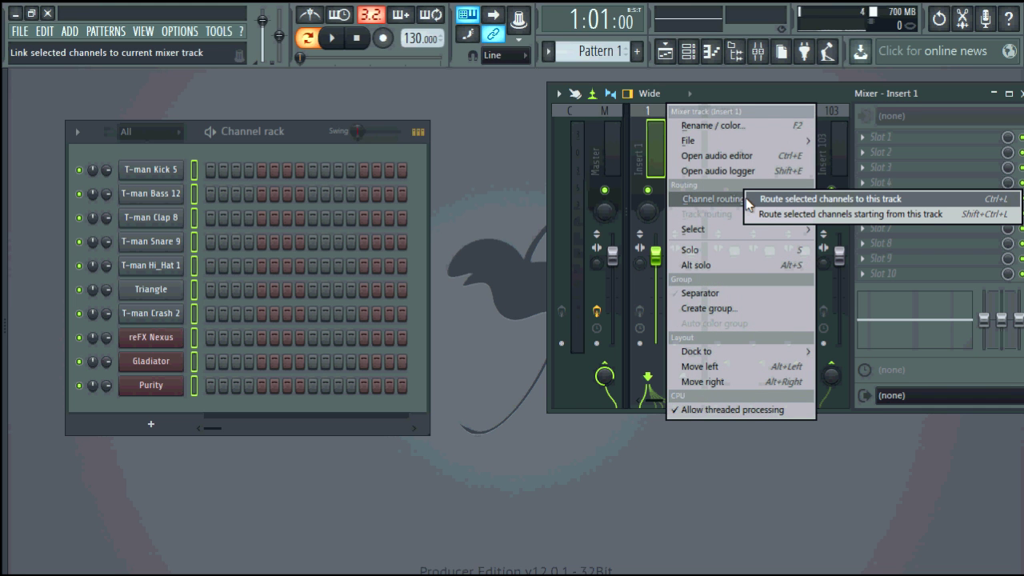
click(767, 213)
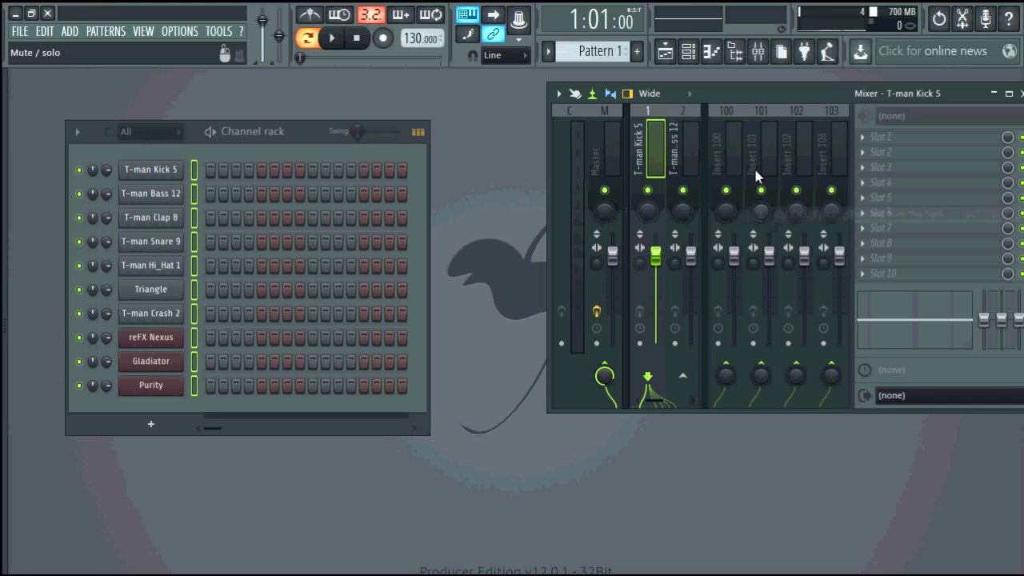
click(1009, 93)
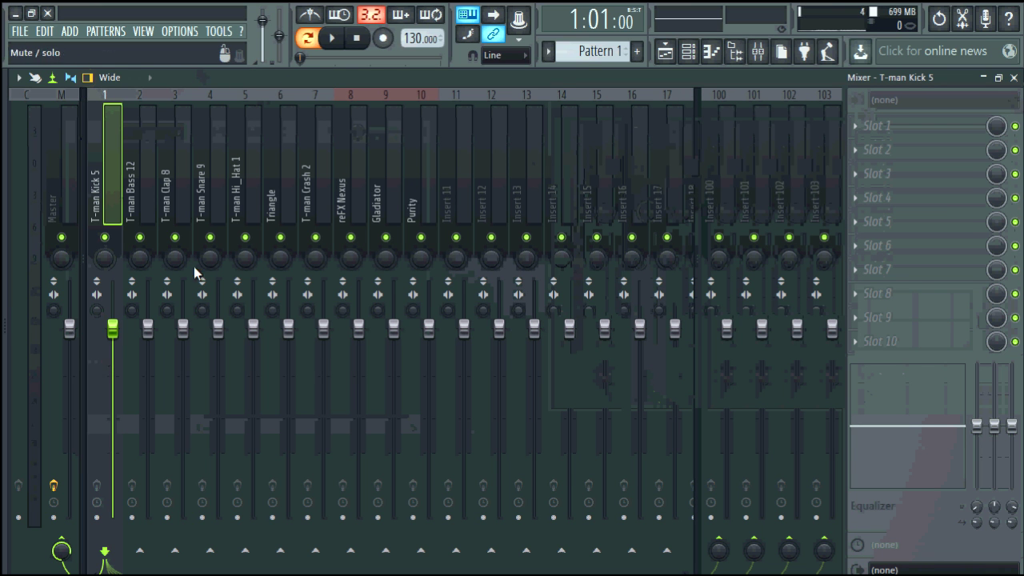
Step: Lower the reFX Nexus insert volume slightly and select the Bass 12 and Clap 8 inserts
drag(358, 326, 359, 332)
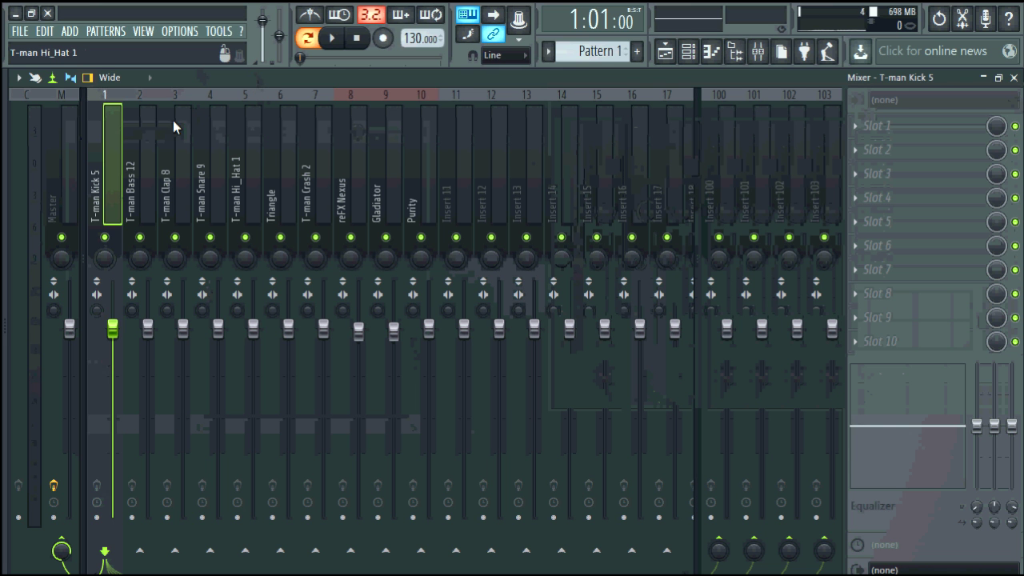
click(141, 164)
click(176, 168)
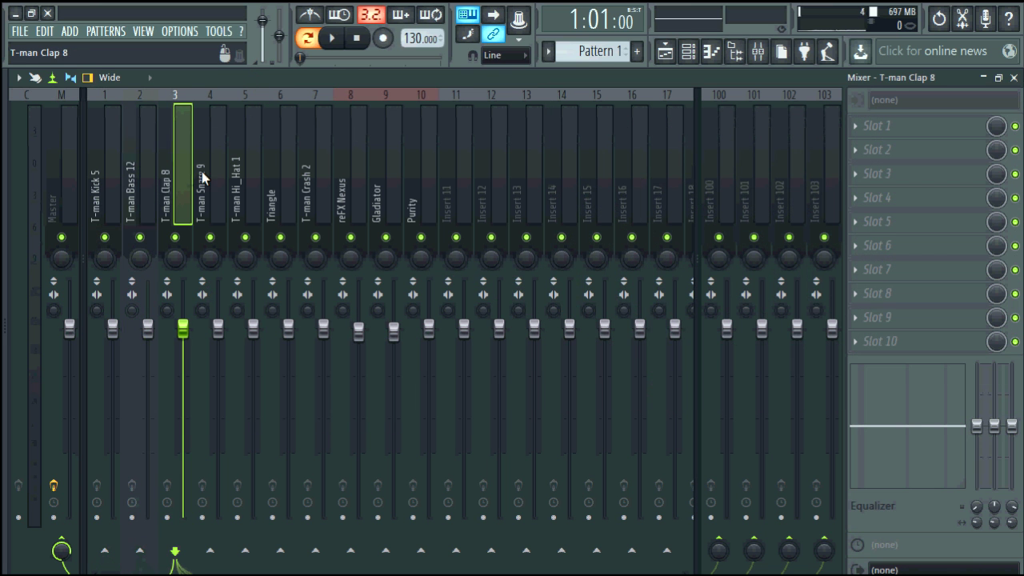
Step: Save the project over Templates\Minimal\Basic\Basic.flp, confirming the replacement
click(28, 31)
click(36, 98)
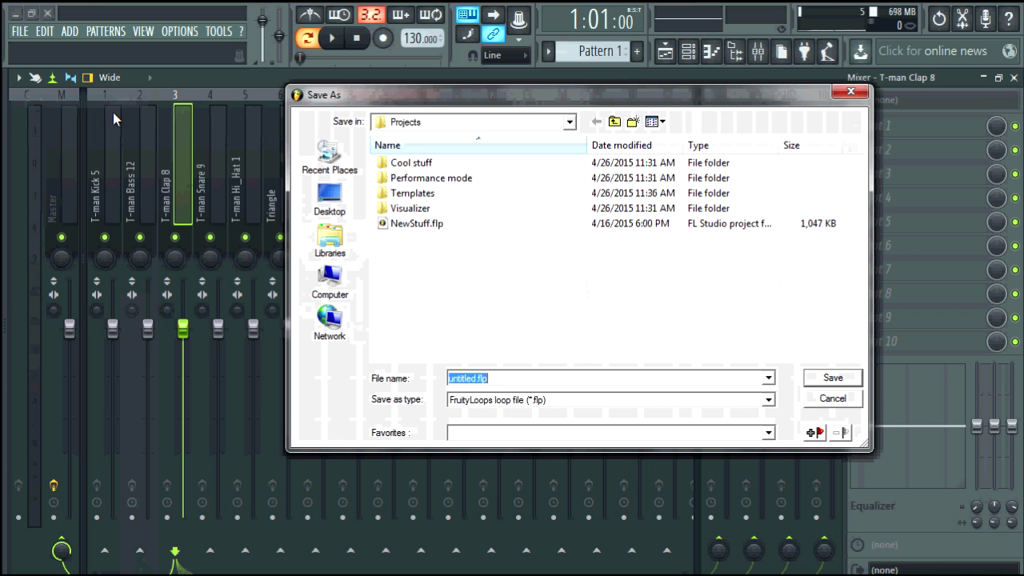
double_click(399, 195)
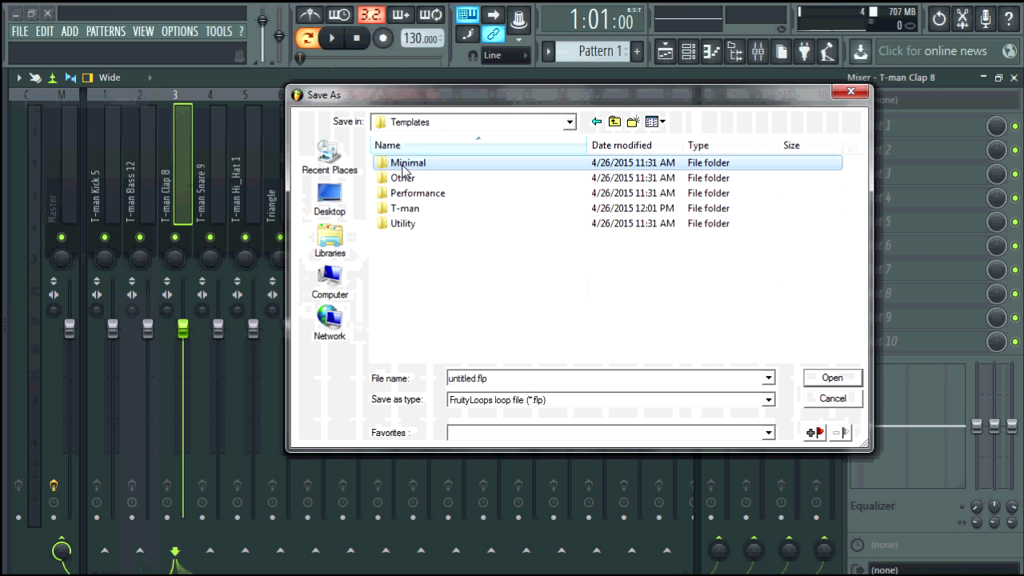
double_click(399, 163)
double_click(396, 164)
click(412, 165)
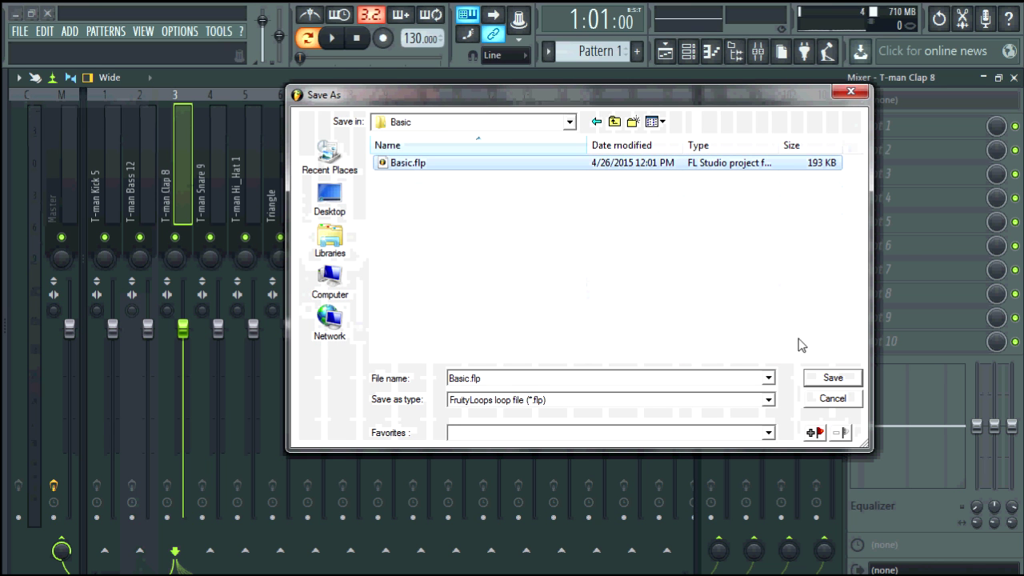
click(832, 379)
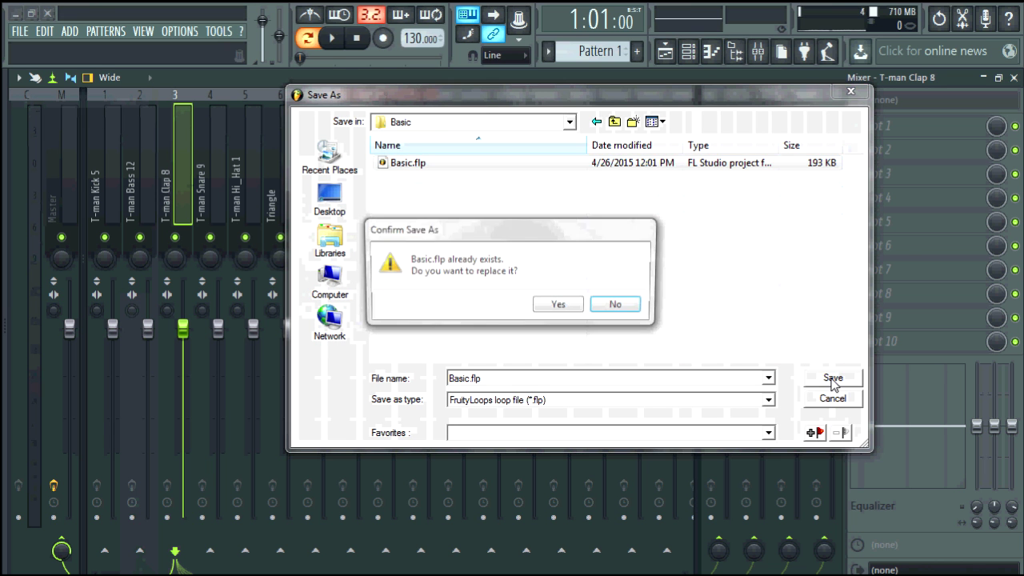
click(560, 306)
Step: Remove Fruity Limiter from Master slot 8, save the project, and close the mixer
click(61, 188)
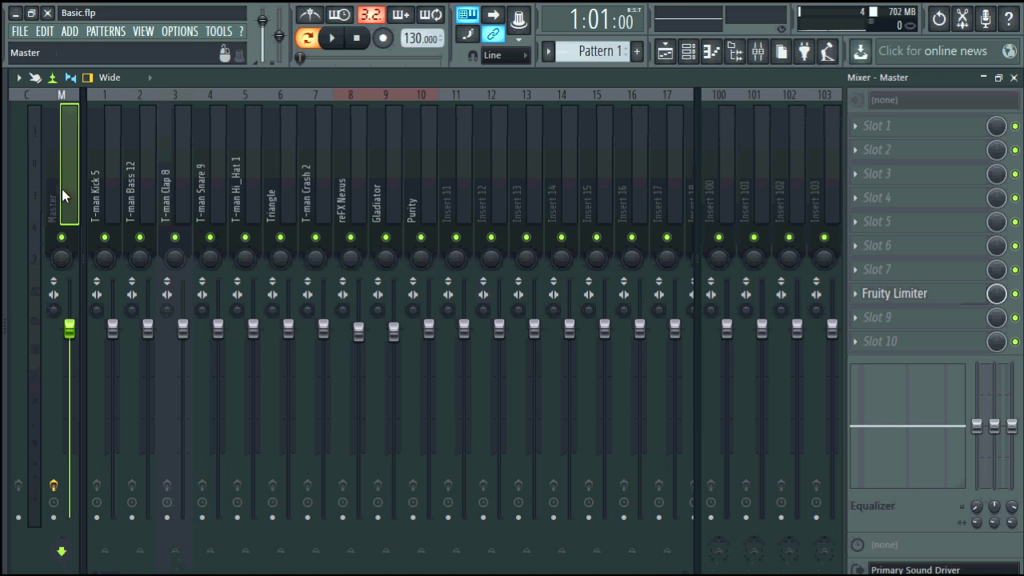
click(854, 293)
mouse_move(868, 266)
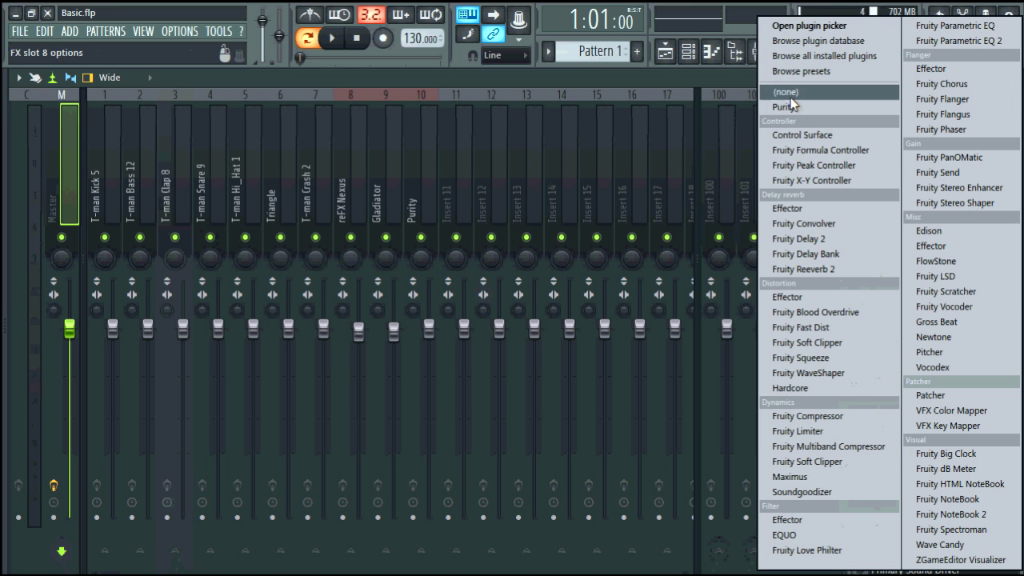
click(787, 96)
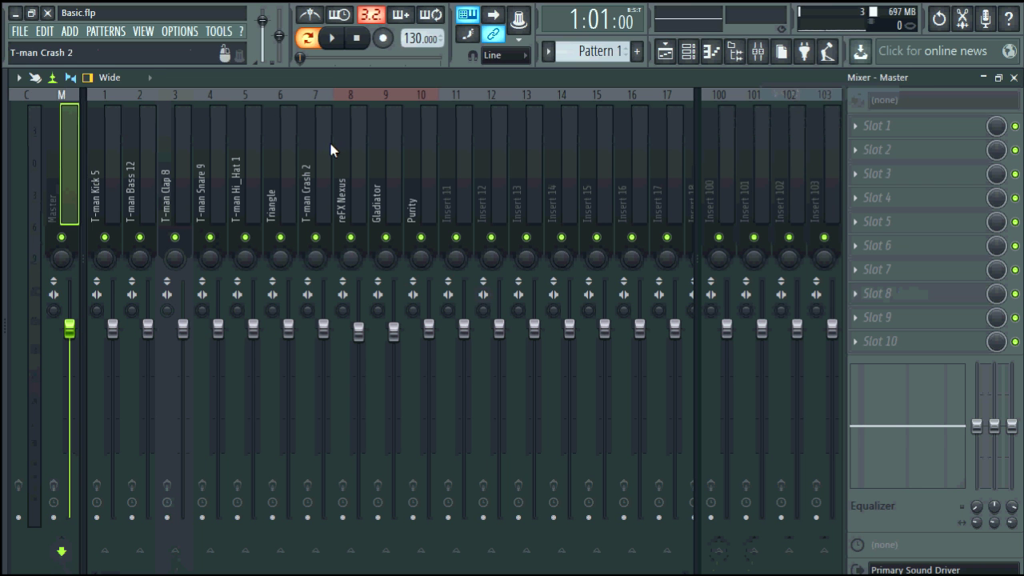
click(19, 31)
click(78, 100)
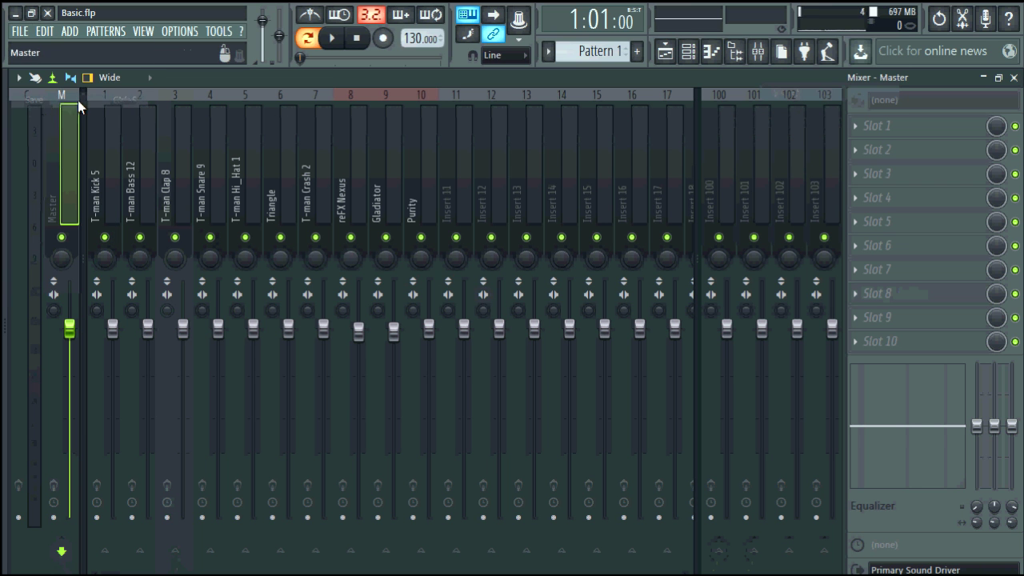
click(1014, 79)
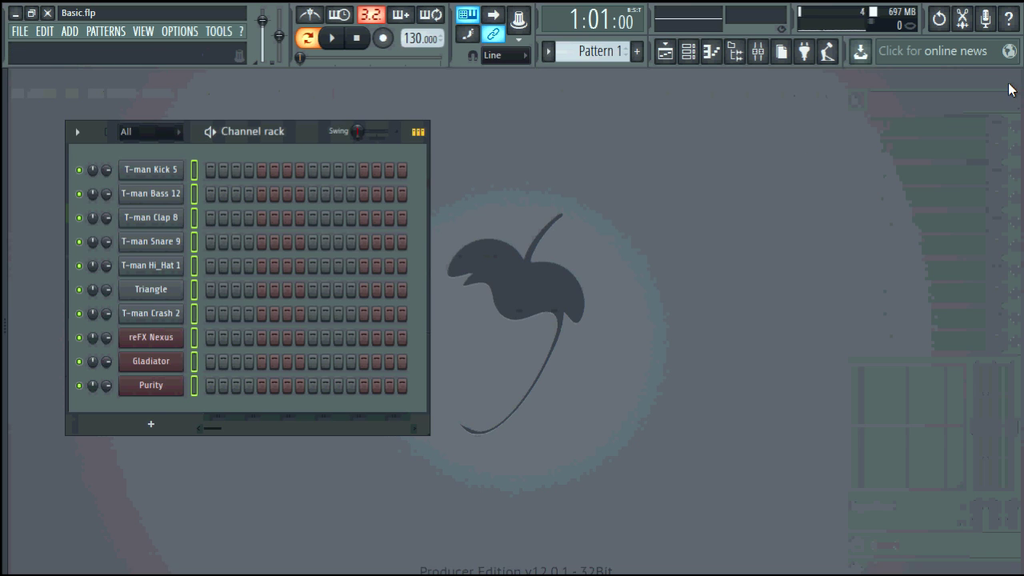
Step: In the Open dialog, go up from the templates folder to the Image-Line folder
click(20, 32)
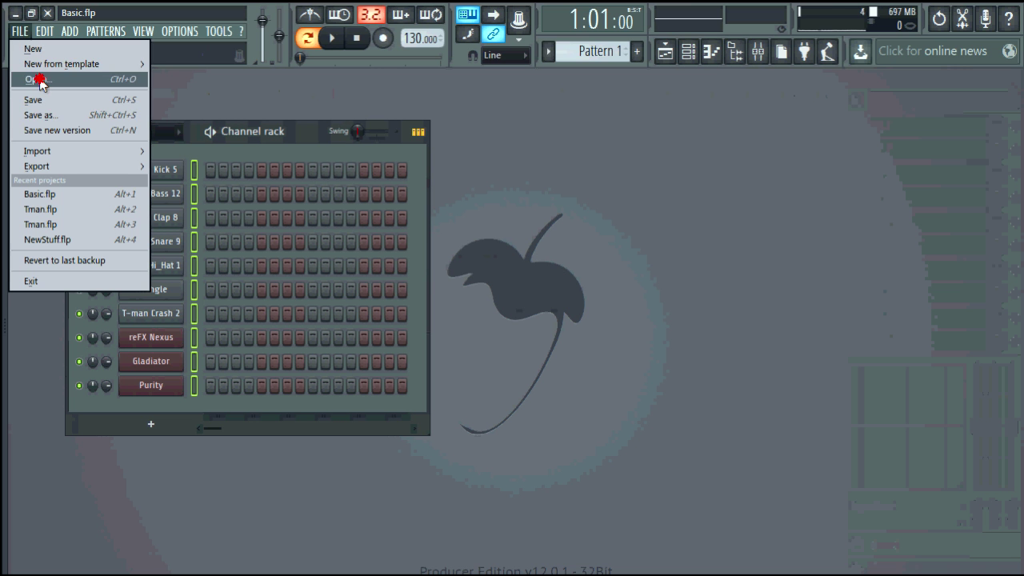
click(38, 80)
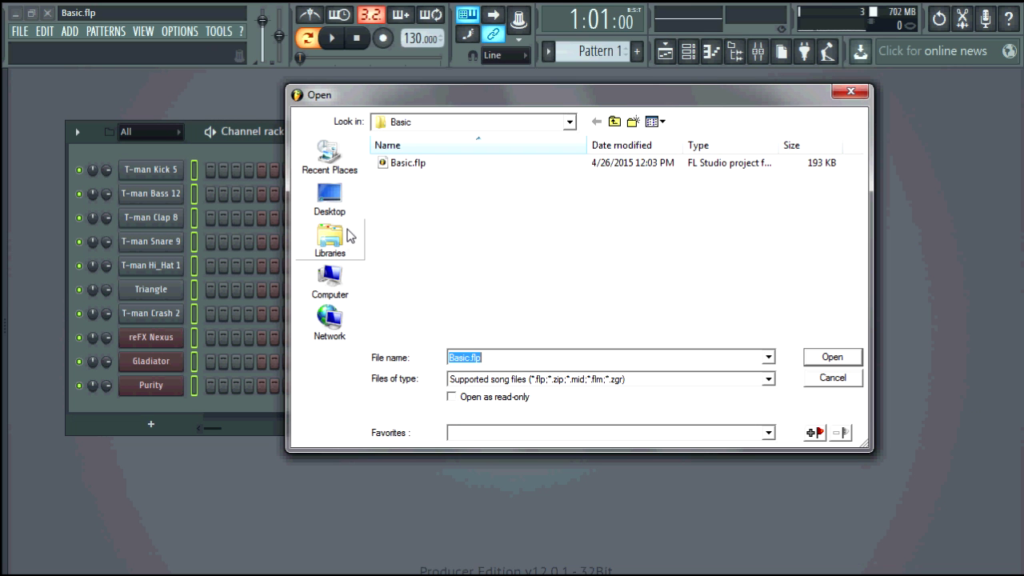
click(614, 123)
click(614, 123)
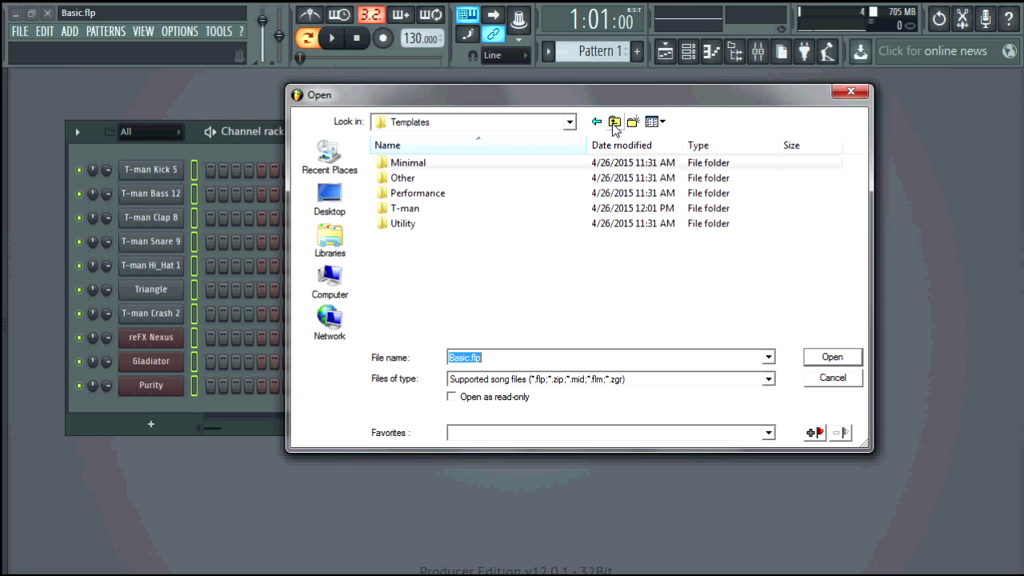
click(614, 123)
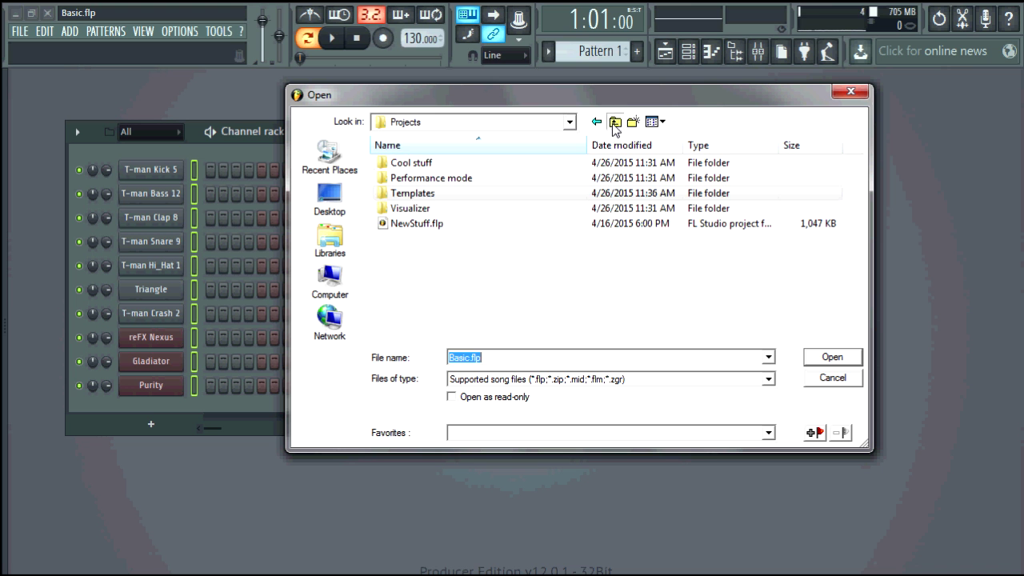
click(615, 123)
click(614, 122)
click(614, 123)
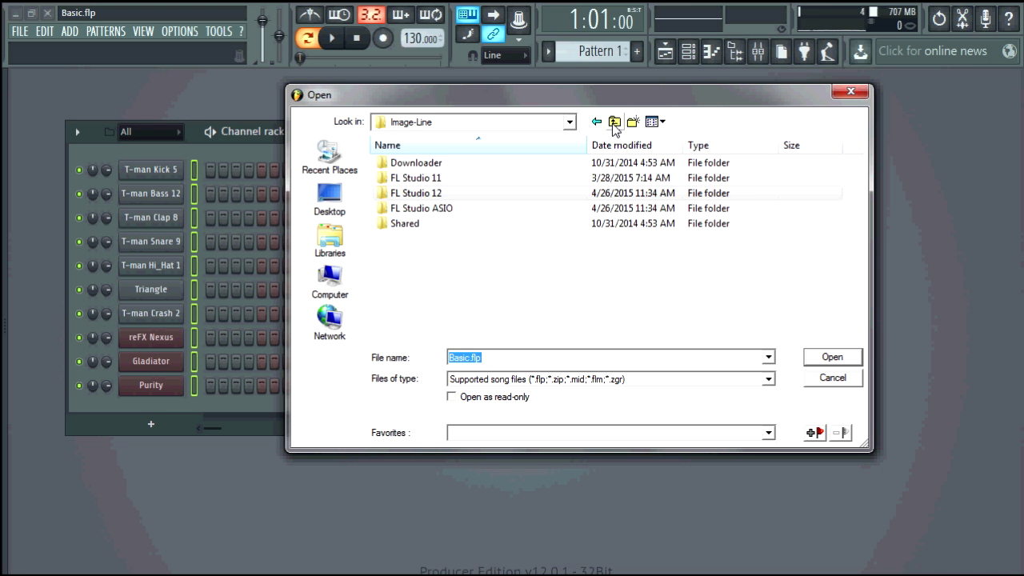
Step: Browse FL Studio 11 > Data > Projects > FLPs and open 042515-1.flp
double_click(430, 180)
double_click(415, 181)
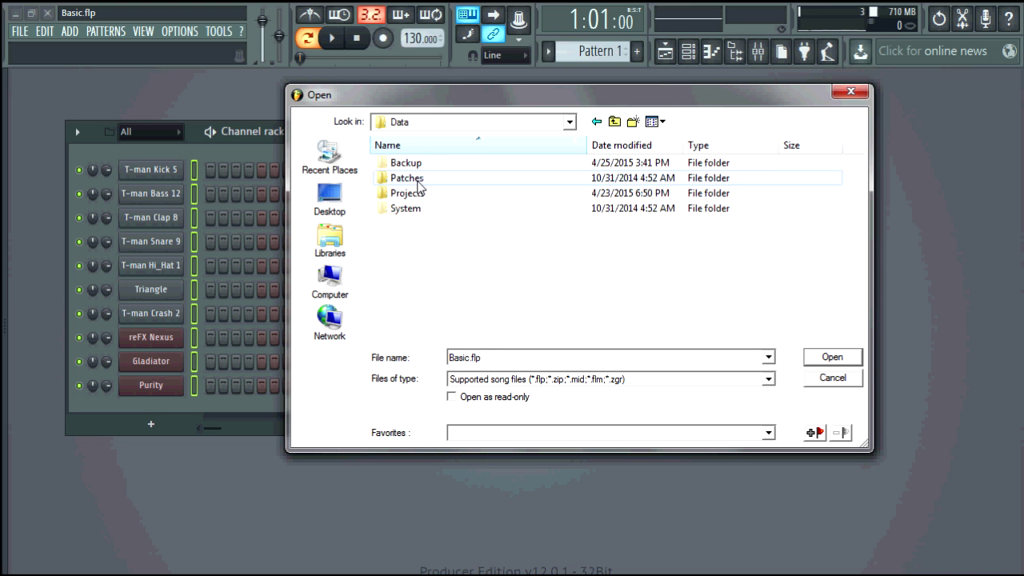
double_click(420, 181)
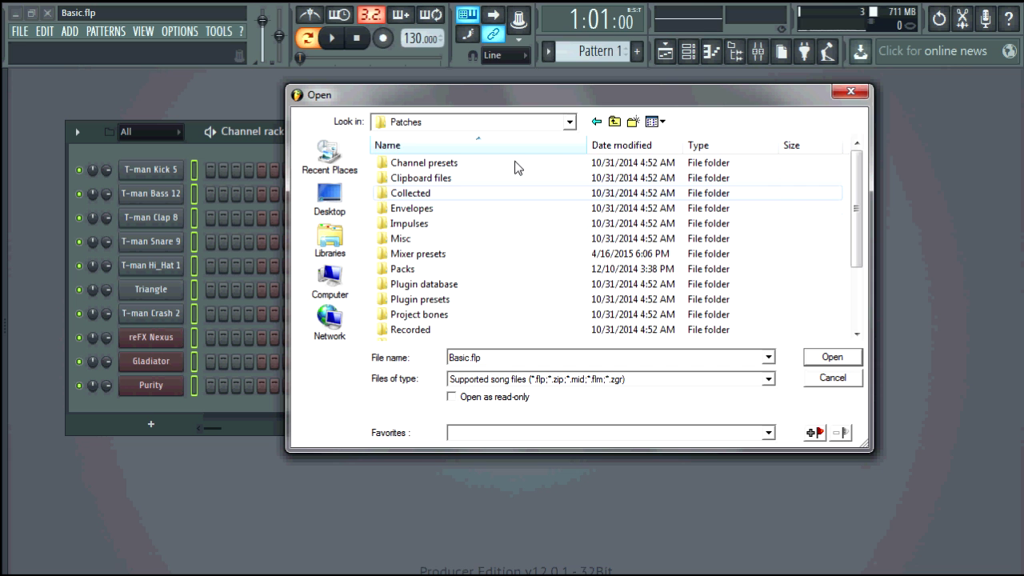
click(614, 122)
double_click(412, 193)
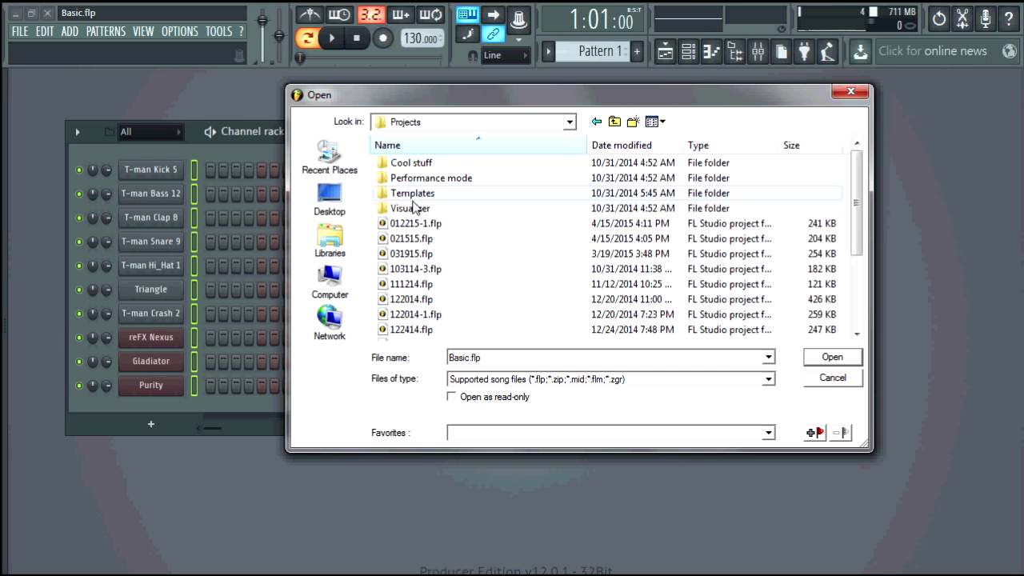
scroll(436, 208, down, 3)
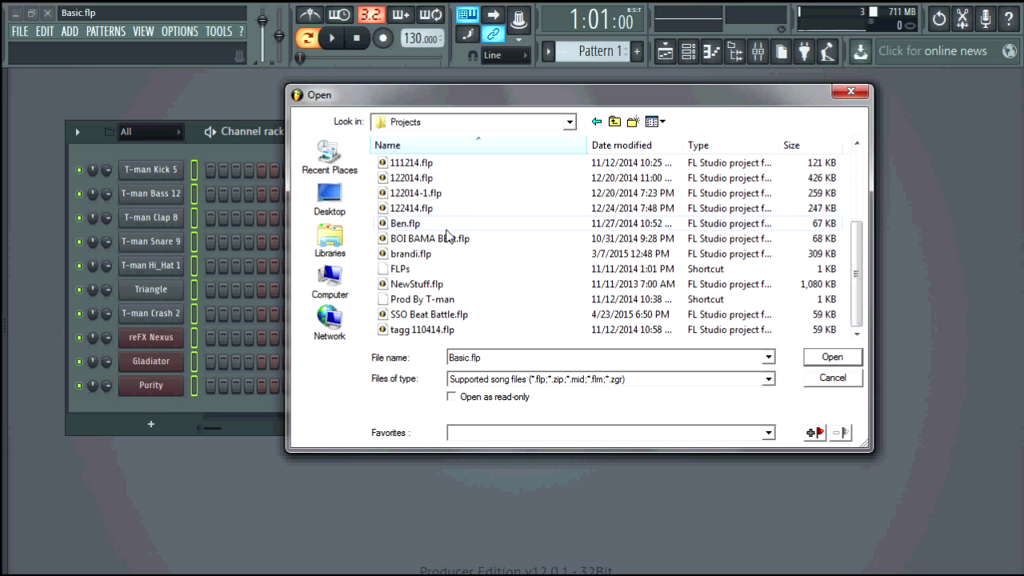
double_click(400, 268)
scroll(462, 272, down, 6)
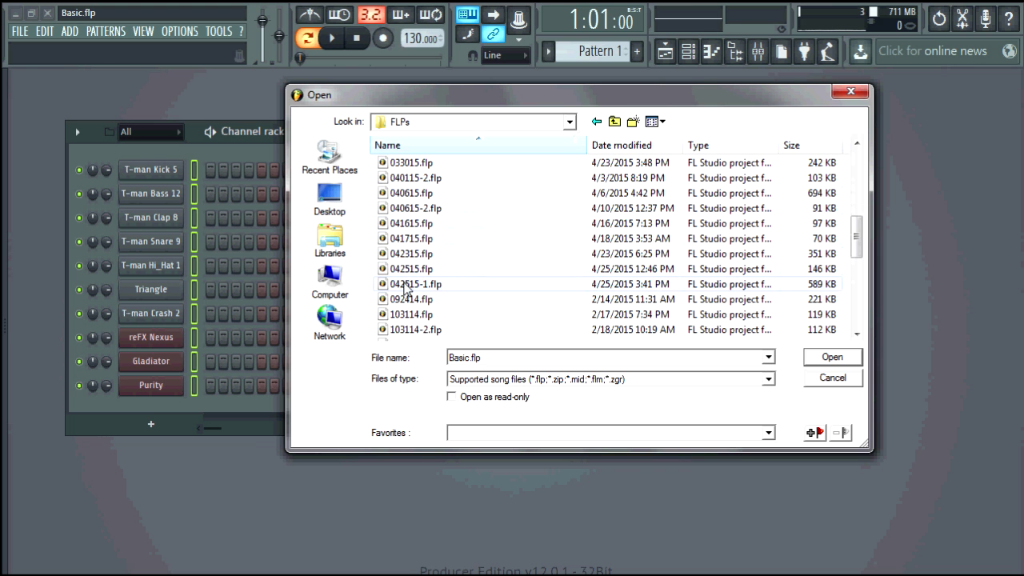
double_click(408, 285)
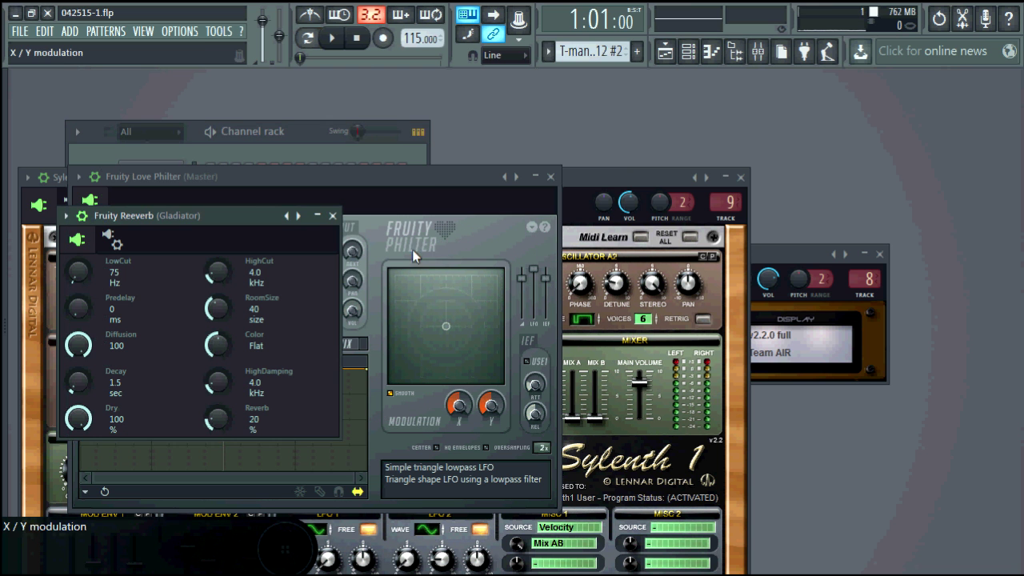
Step: Close the Fruity Reeverb, Love Philter, Sylenth1, Gladiator and reFX Nexus windows
click(333, 216)
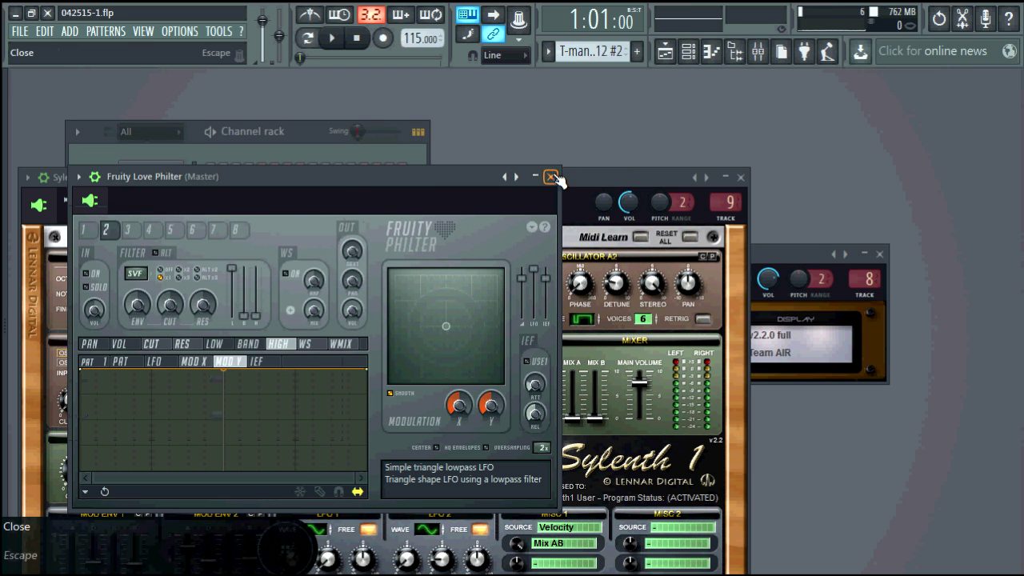
click(551, 176)
click(741, 177)
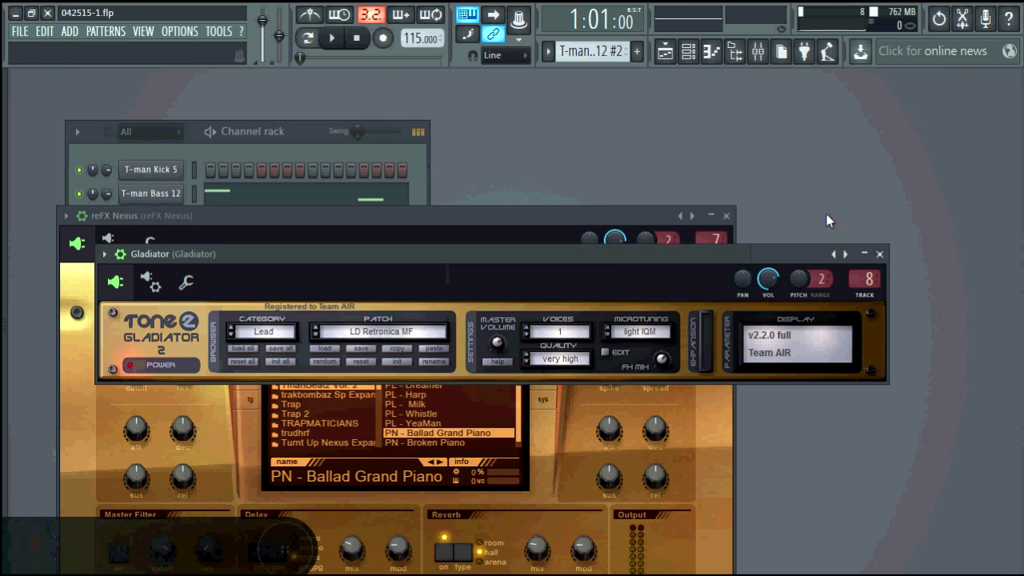
click(882, 249)
click(727, 217)
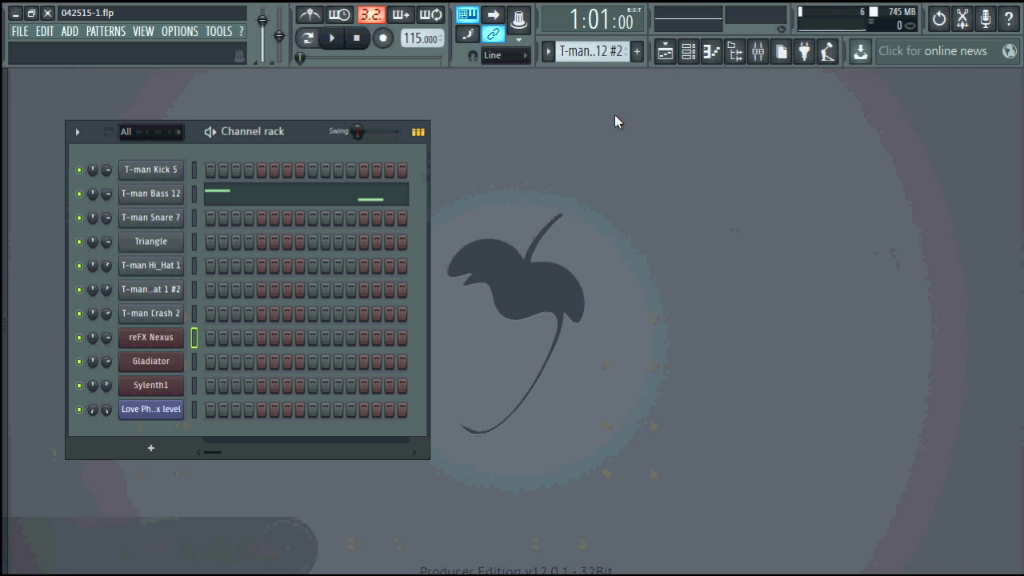
Step: Show the playlist maximized, dock it into the main window, and start playback
click(669, 59)
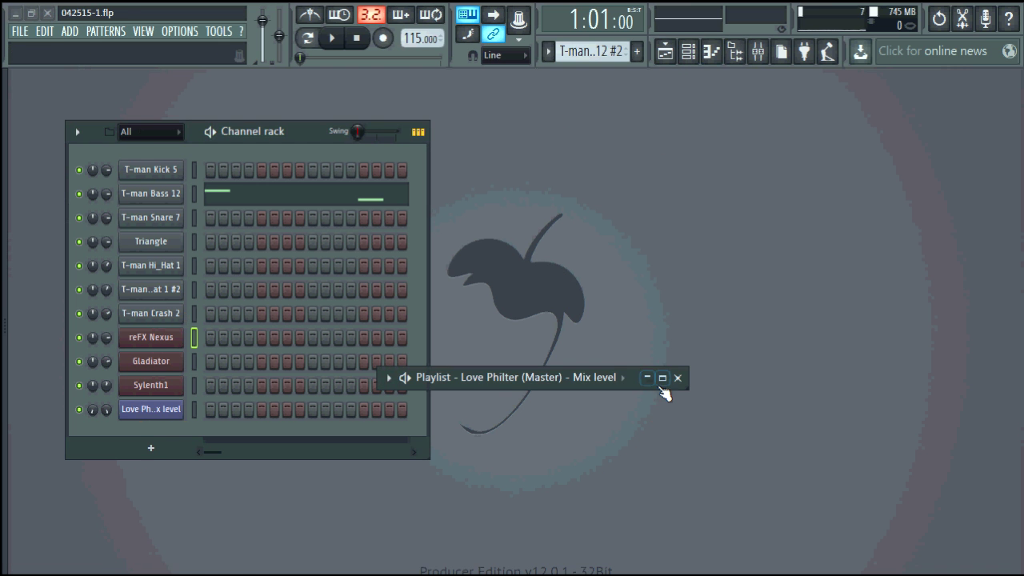
click(662, 378)
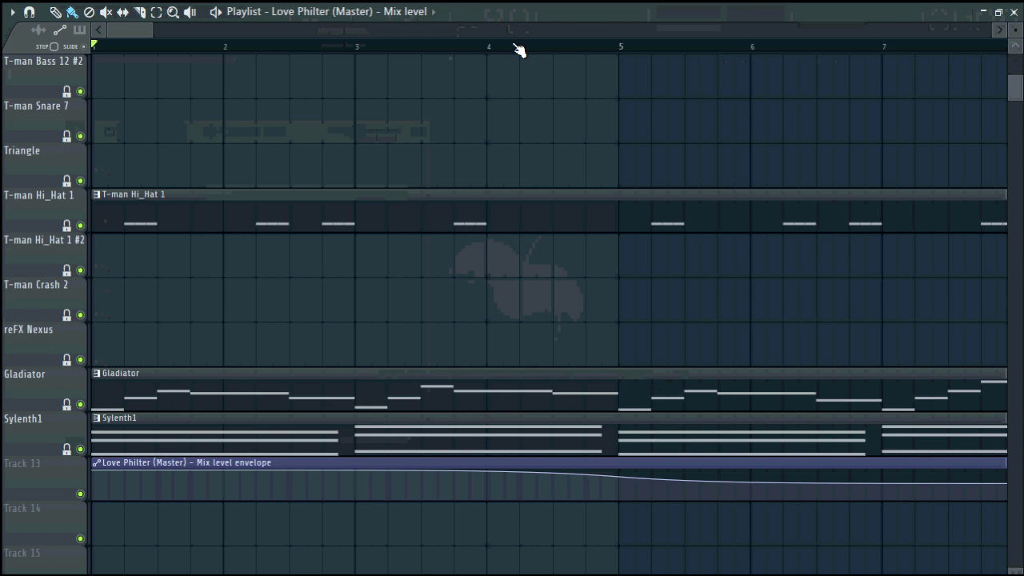
drag(155, 21, 944, 7)
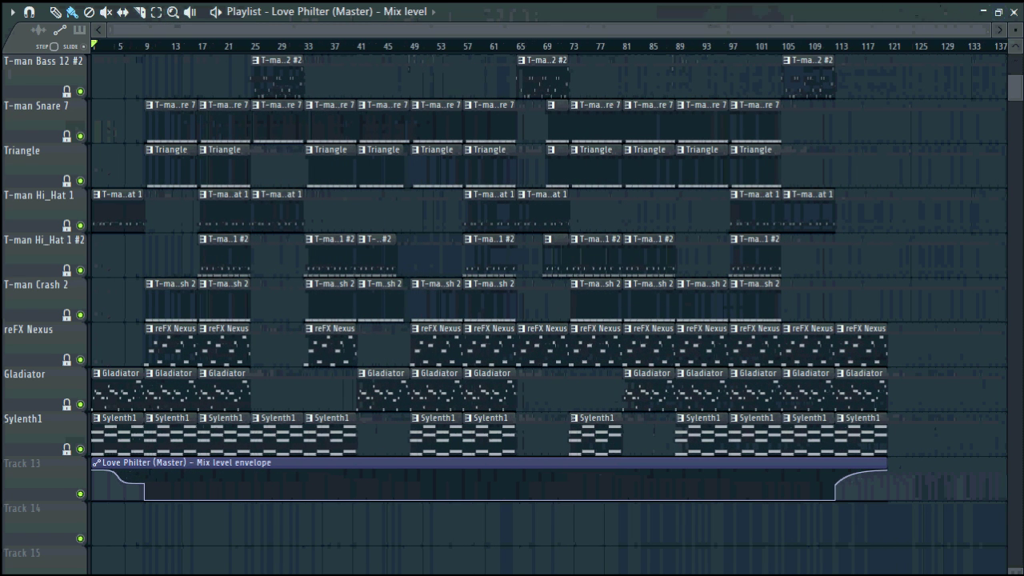
click(12, 11)
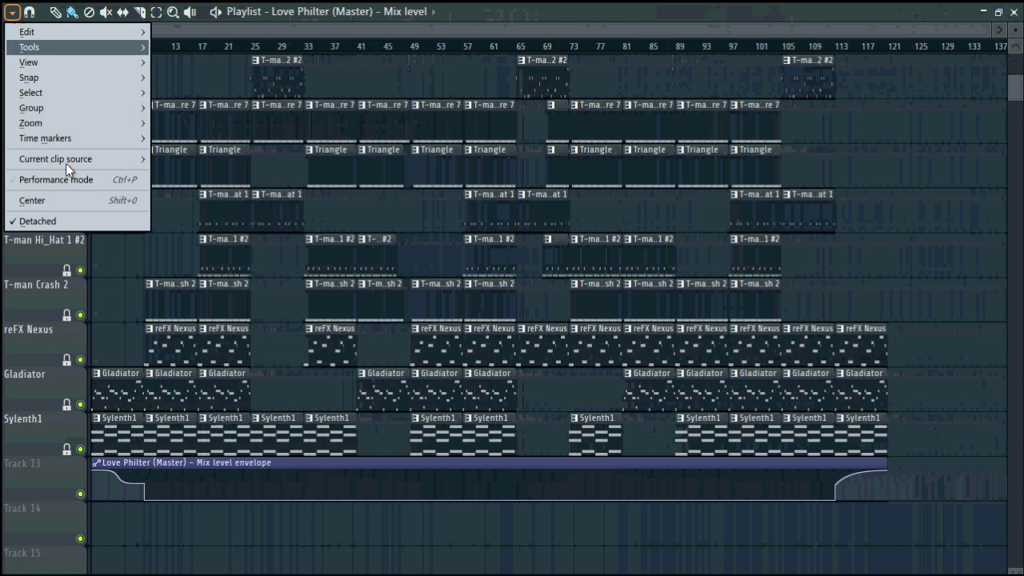
click(68, 224)
click(332, 39)
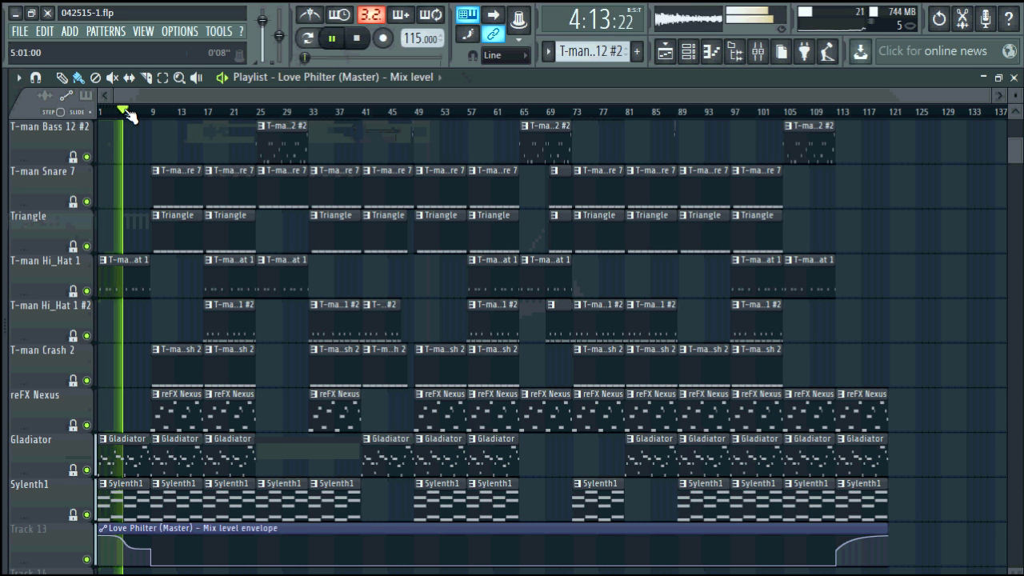
Step: Switch the time display to minutes:seconds, then stop playback so it returns to 0:00:00
click(582, 24)
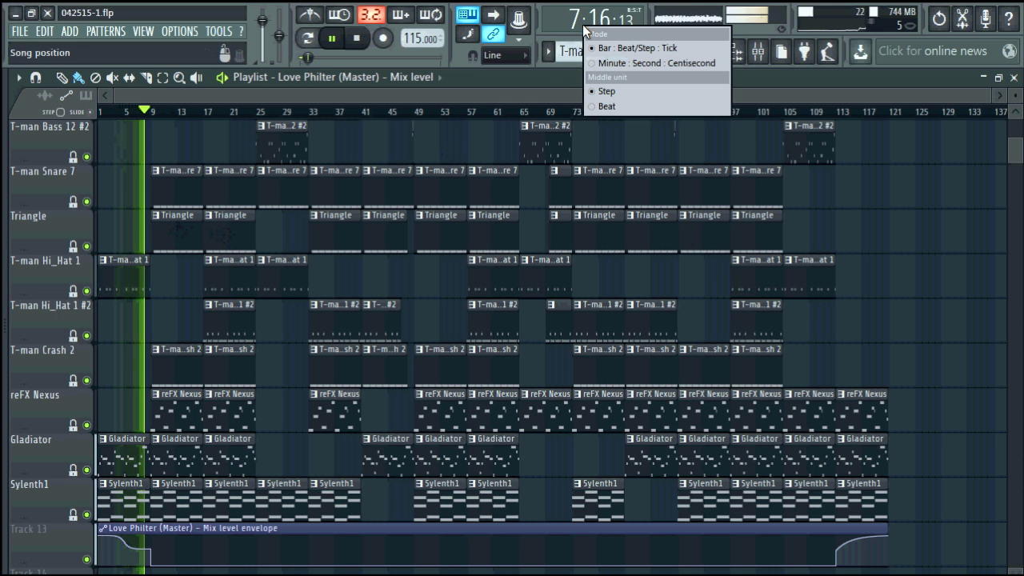
click(617, 62)
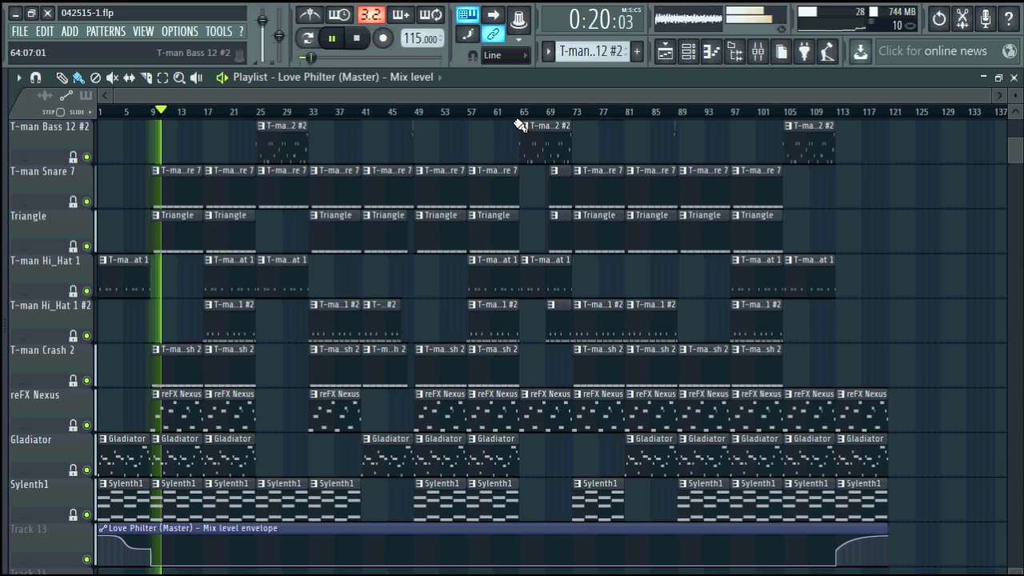
click(889, 29)
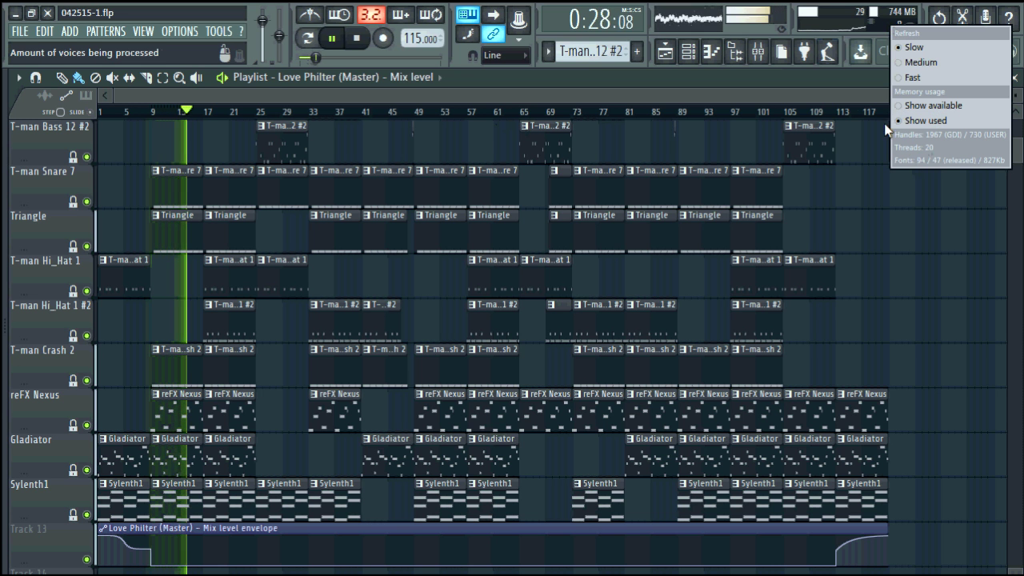
click(840, 28)
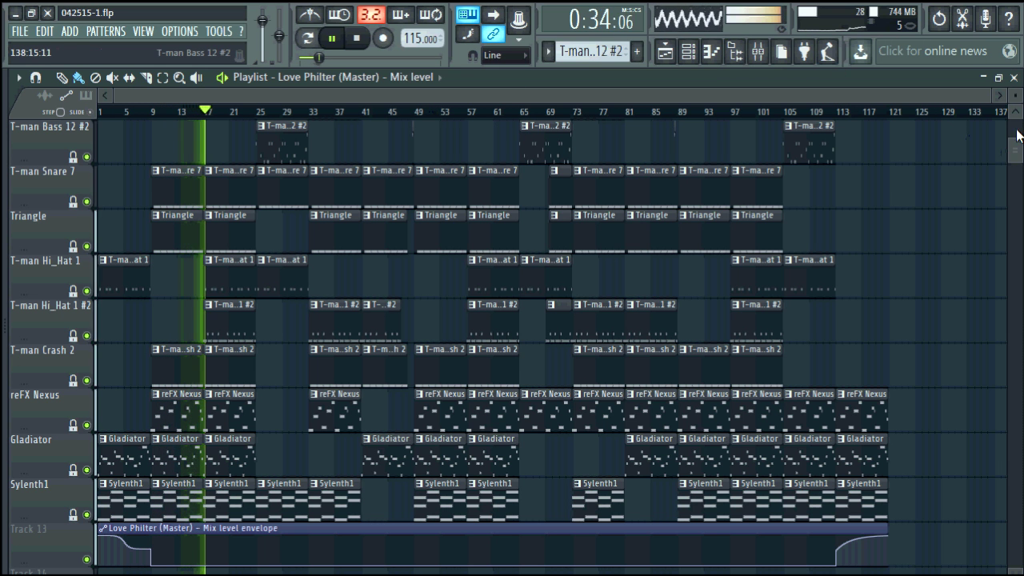
drag(1015, 144, 1010, 120)
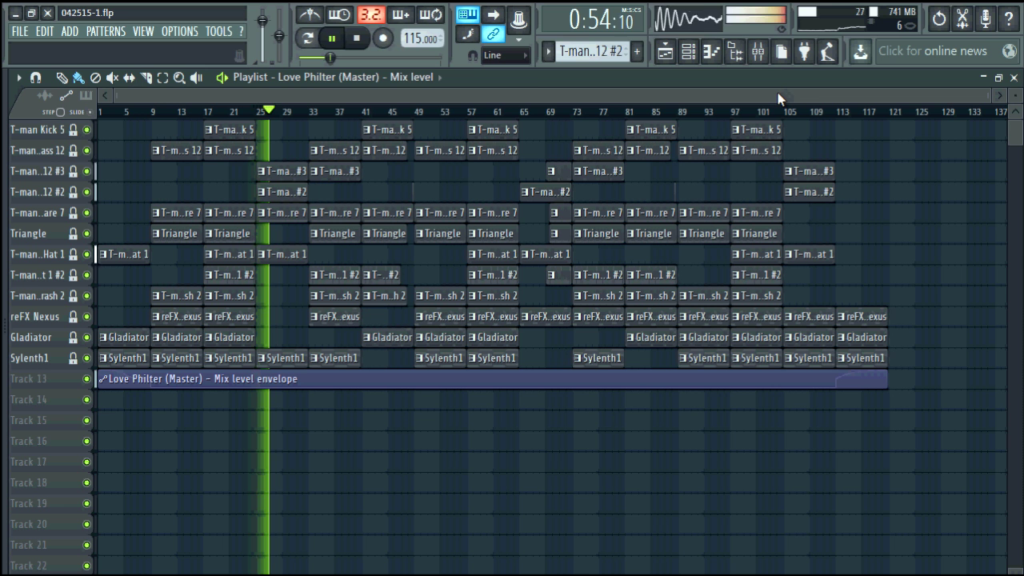
click(355, 39)
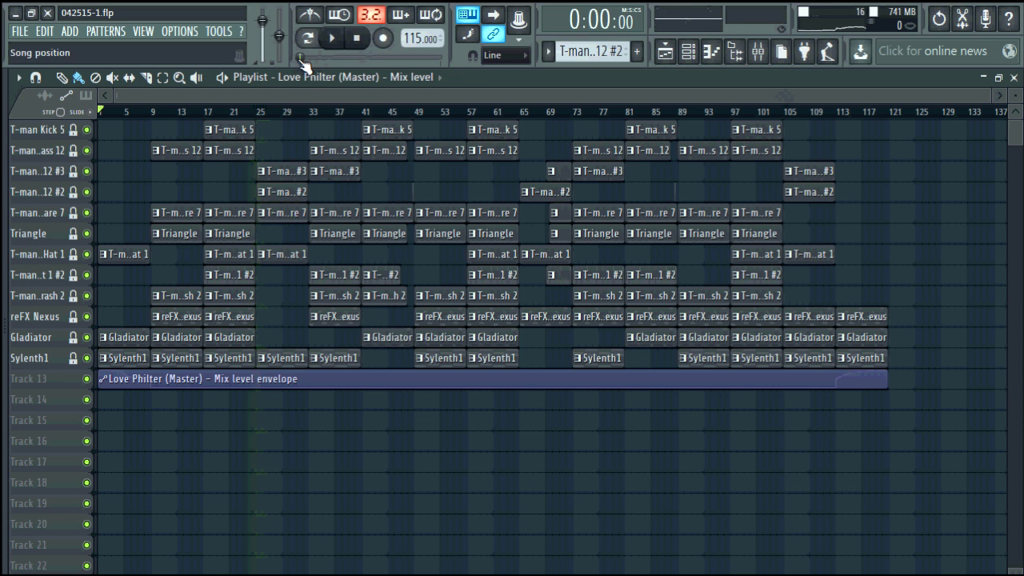
Step: Close the playlist and drag the online news panel and undo/help group onto a second toolbar row
click(1013, 77)
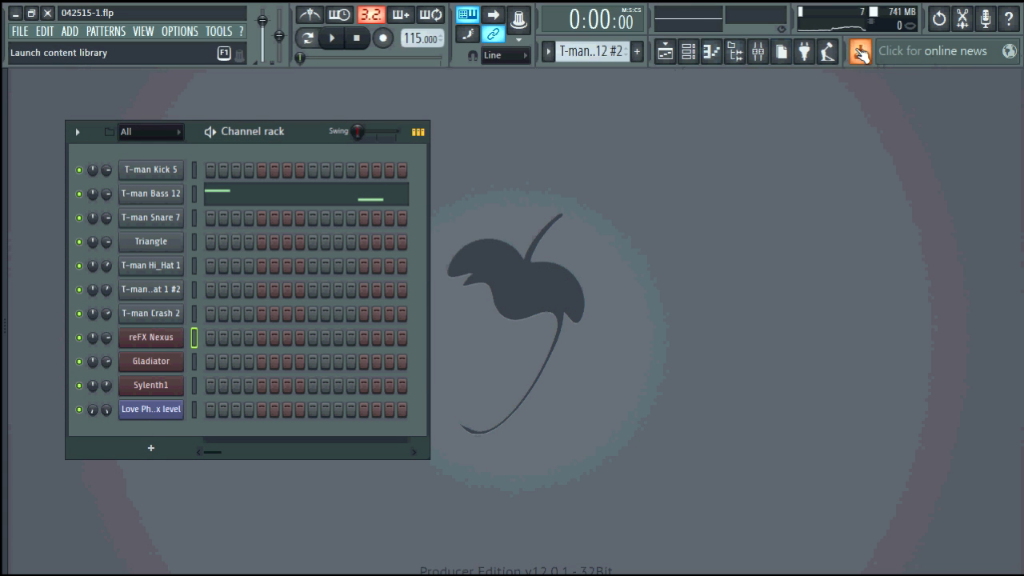
drag(845, 51, 392, 96)
drag(800, 88, 484, 88)
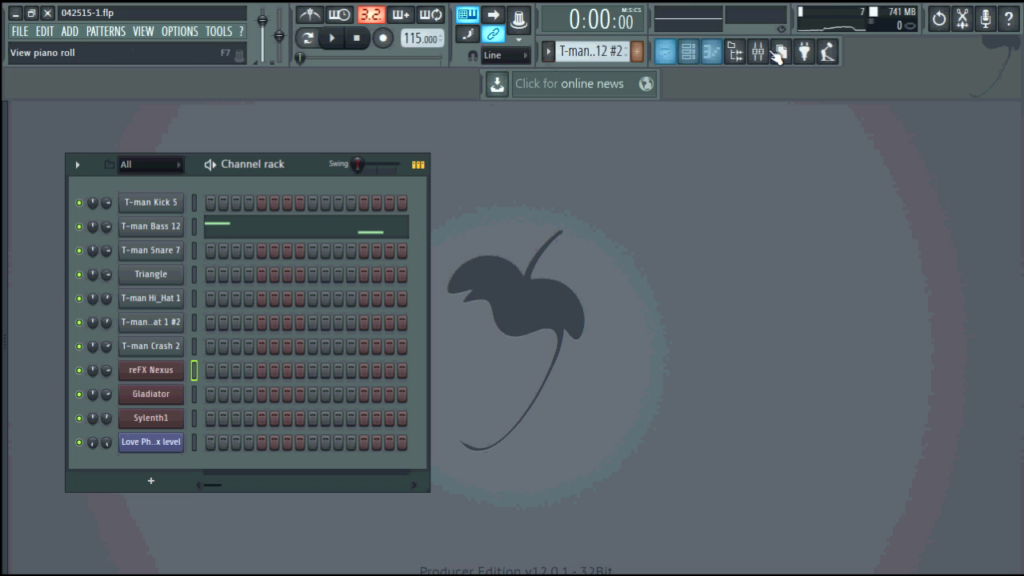
right_click(928, 26)
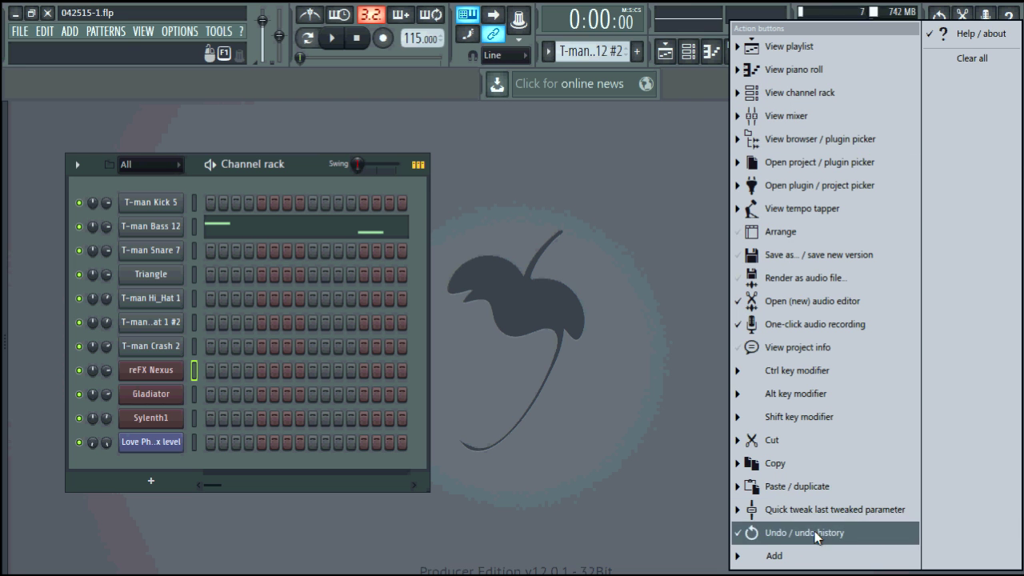
click(932, 17)
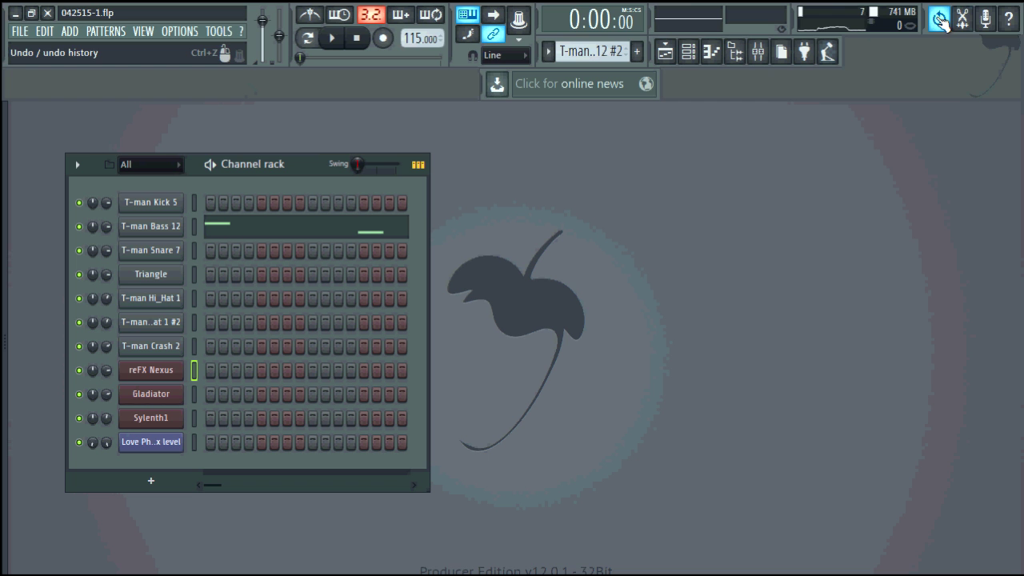
drag(930, 19, 591, 92)
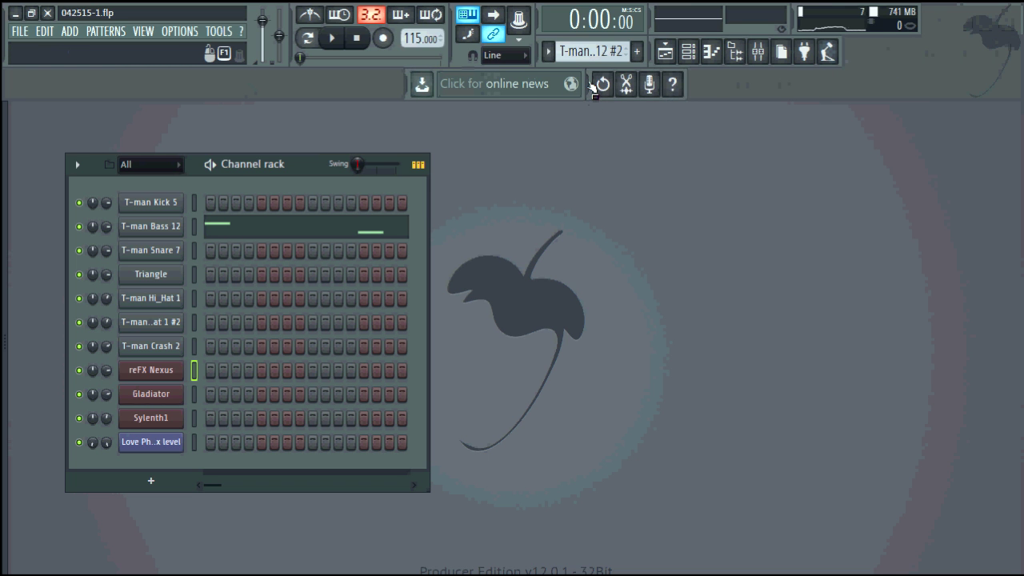
Step: Add a View playlist action button, test it, and move it into the main button group
right_click(593, 87)
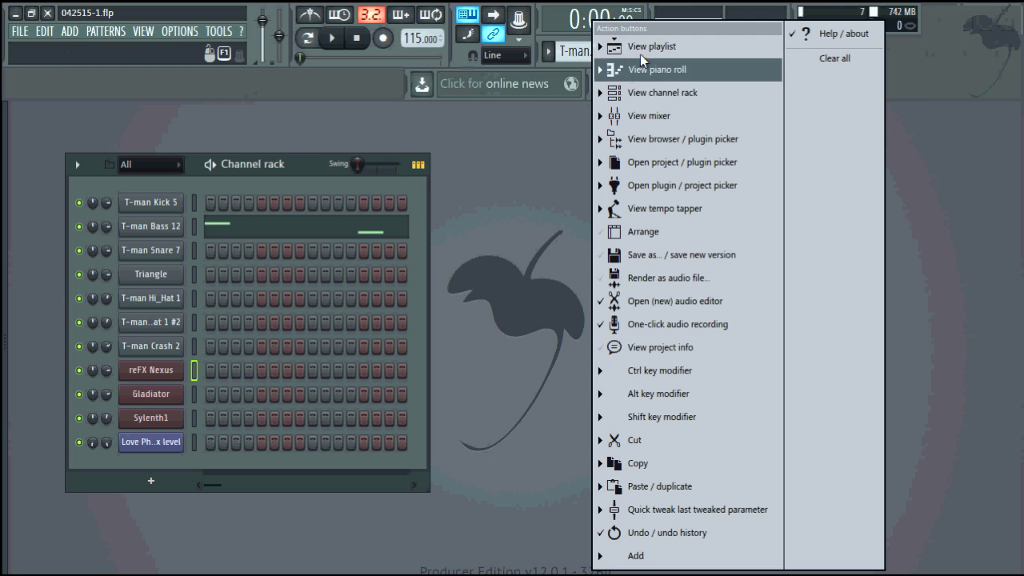
click(684, 47)
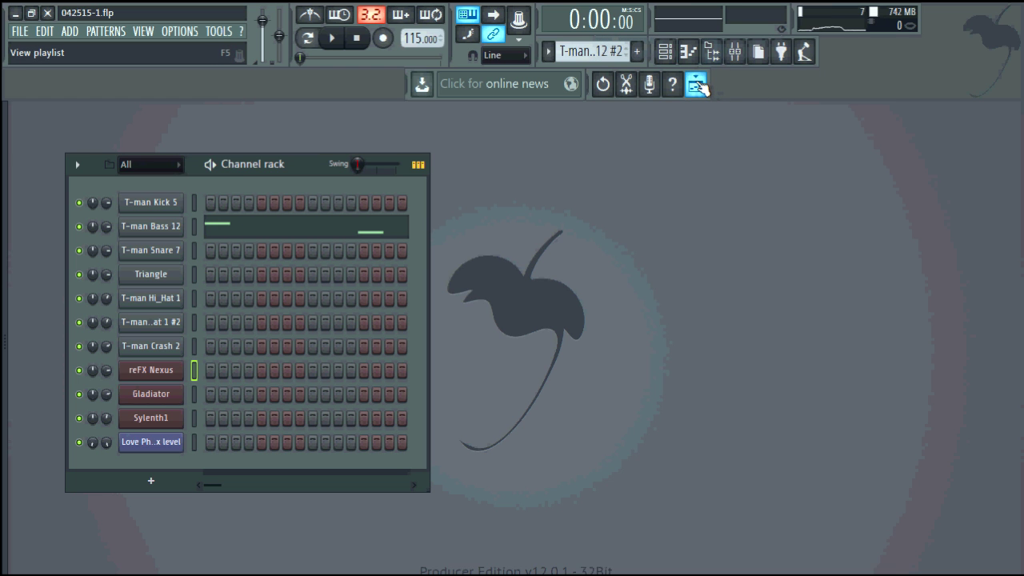
click(696, 85)
click(696, 84)
right_click(656, 61)
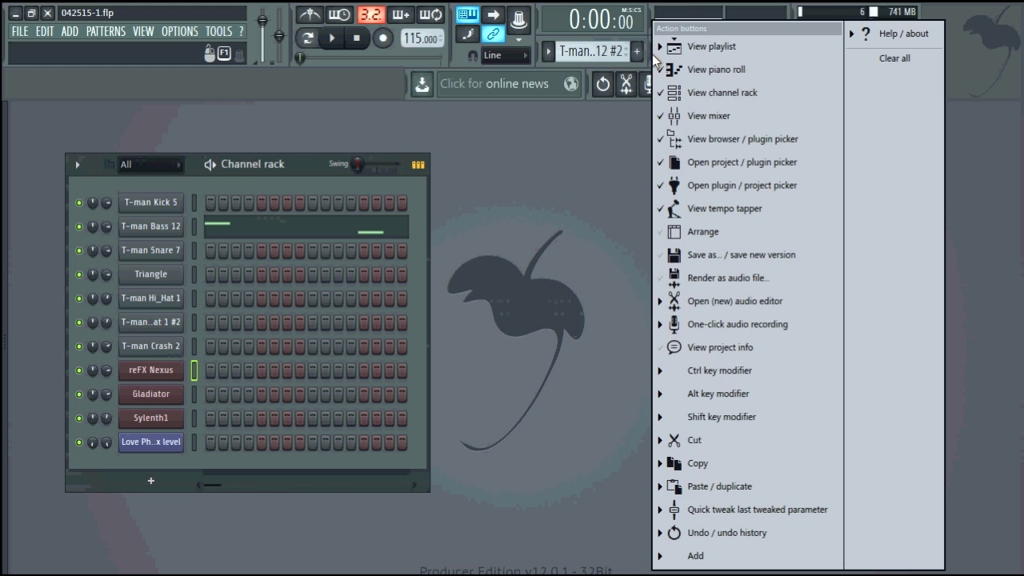
click(694, 51)
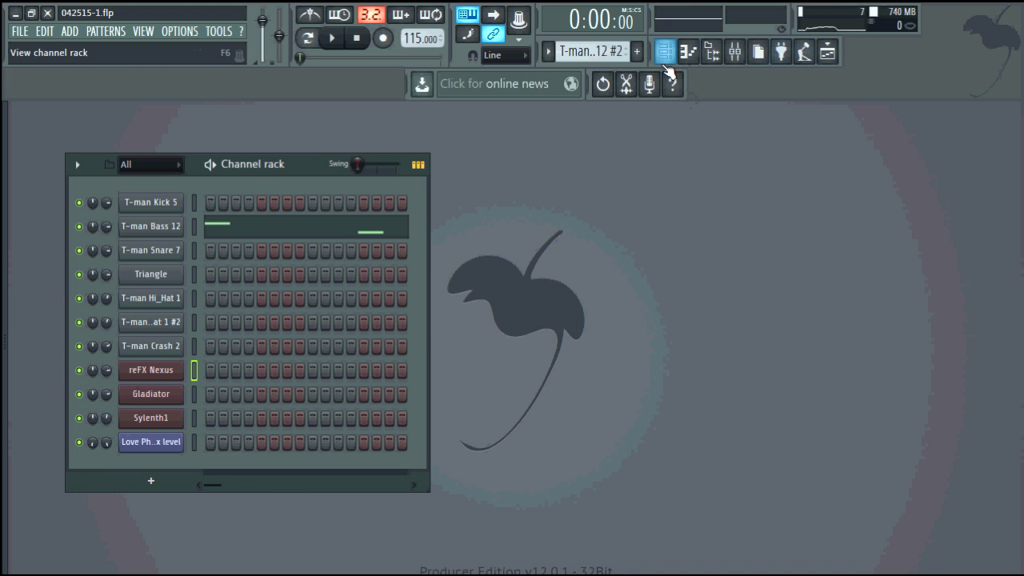
Step: Test the channel rack and piano roll toolbar buttons by toggling each open and closed
click(664, 52)
click(663, 51)
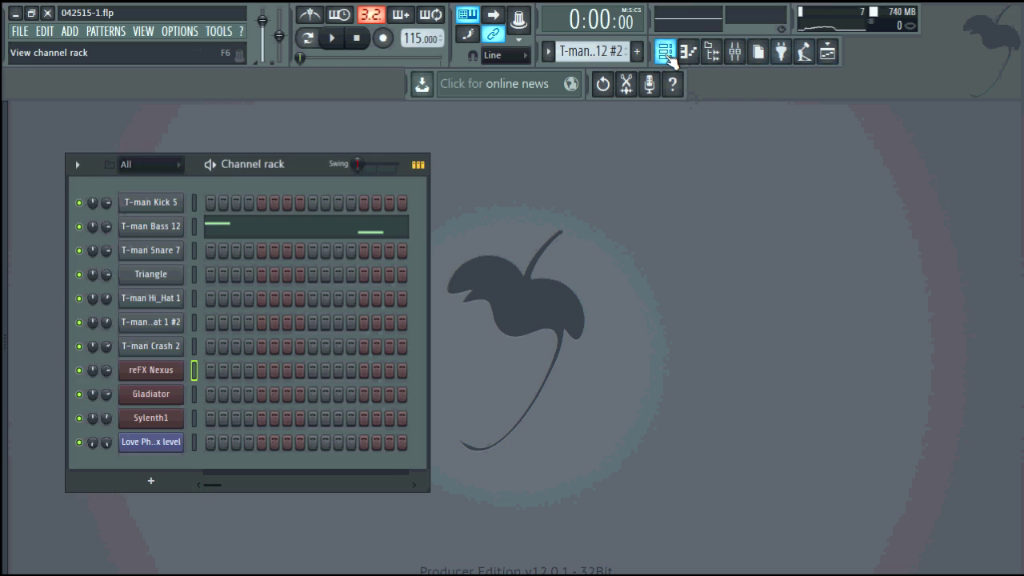
click(663, 51)
click(663, 51)
click(663, 51)
click(693, 52)
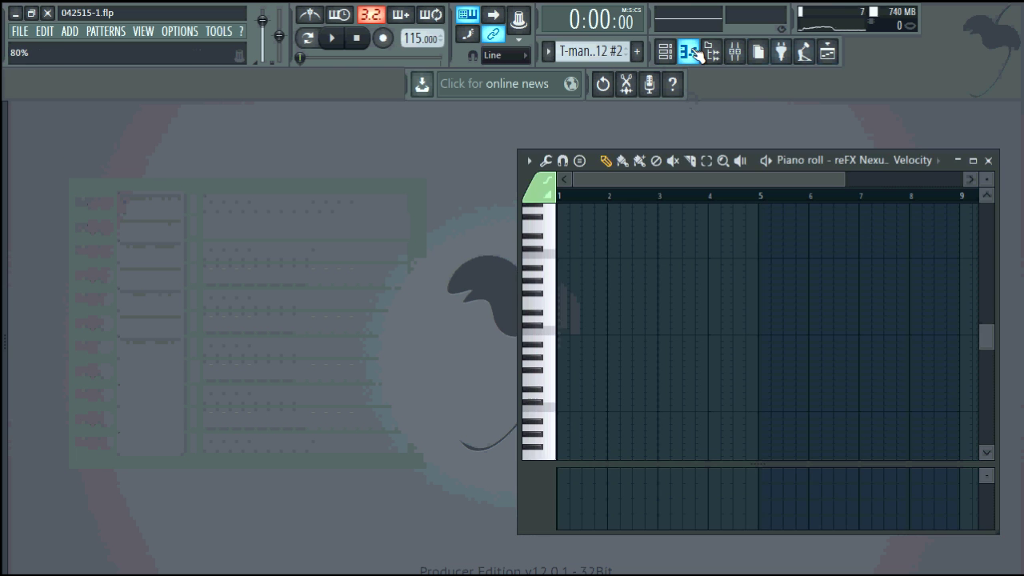
click(694, 54)
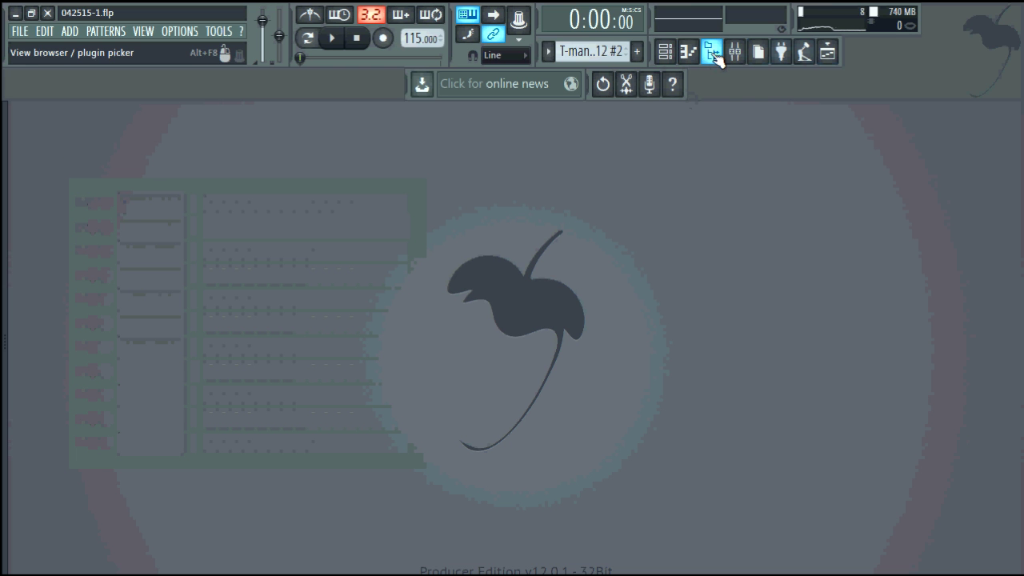
Step: Test the browser, mixer and plugin picker buttons, widening the browser panel once, ending with all closed
click(715, 59)
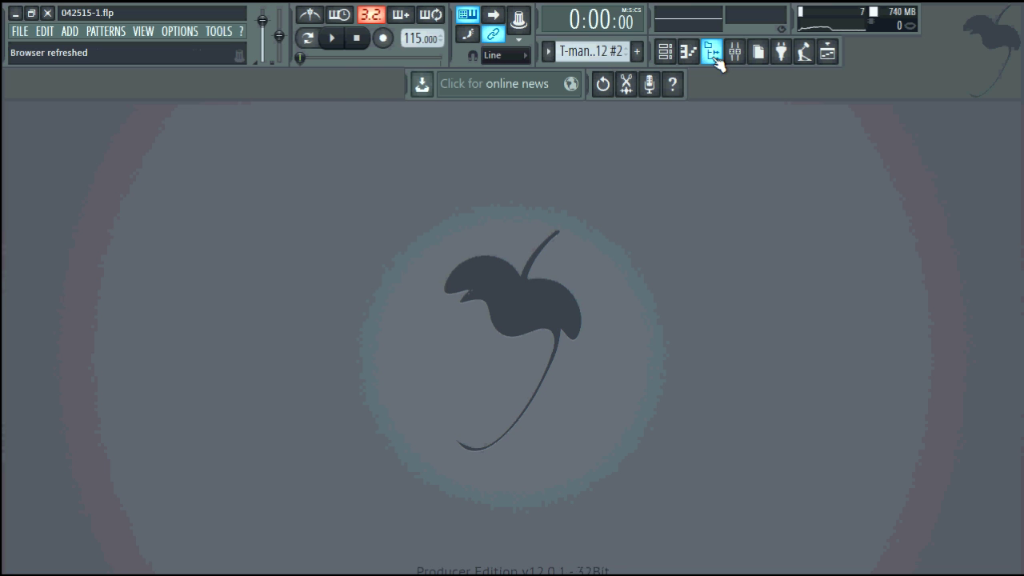
click(711, 51)
click(713, 51)
drag(4, 264, 192, 266)
click(710, 57)
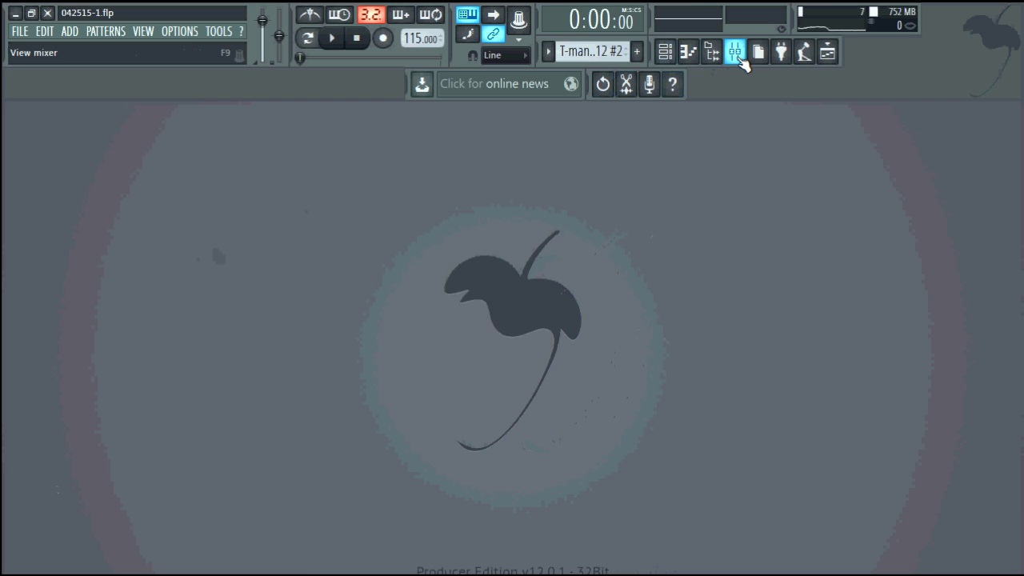
click(737, 58)
click(739, 58)
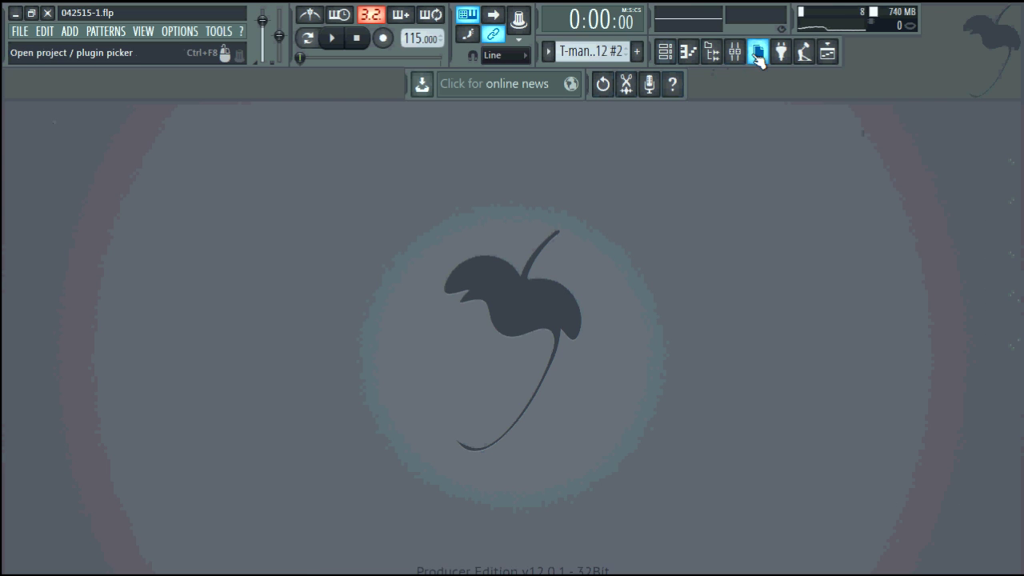
click(757, 57)
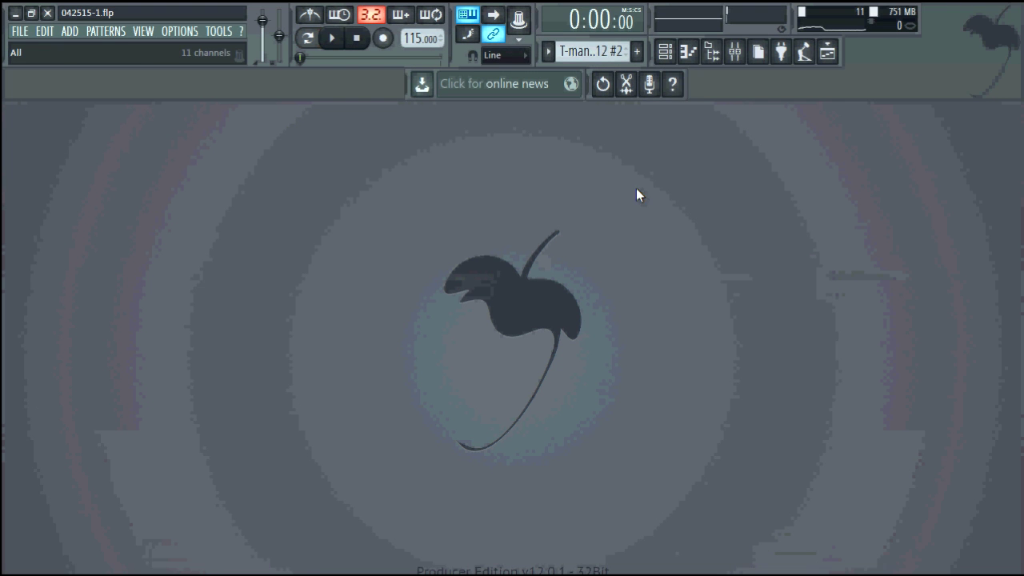
click(762, 51)
click(762, 51)
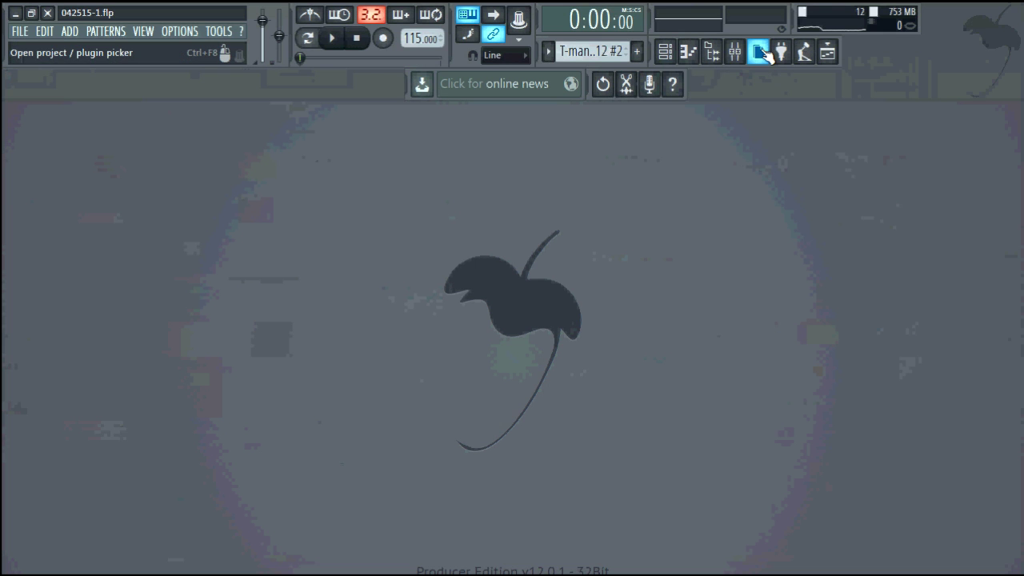
Step: Uncheck Open project, Open plugin and View tempo tapper in the toolbar's Action buttons list
right_click(651, 52)
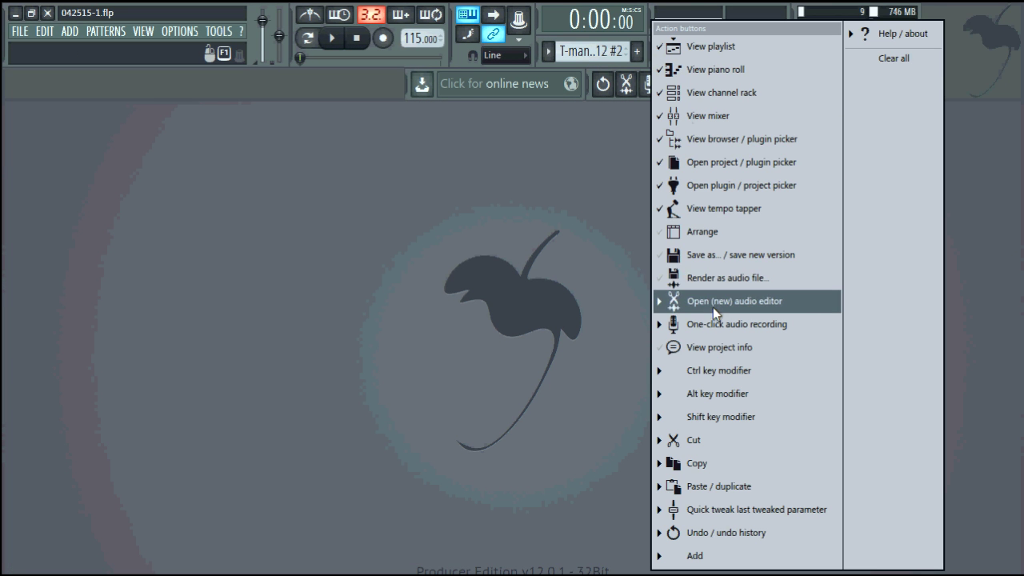
click(722, 163)
right_click(648, 54)
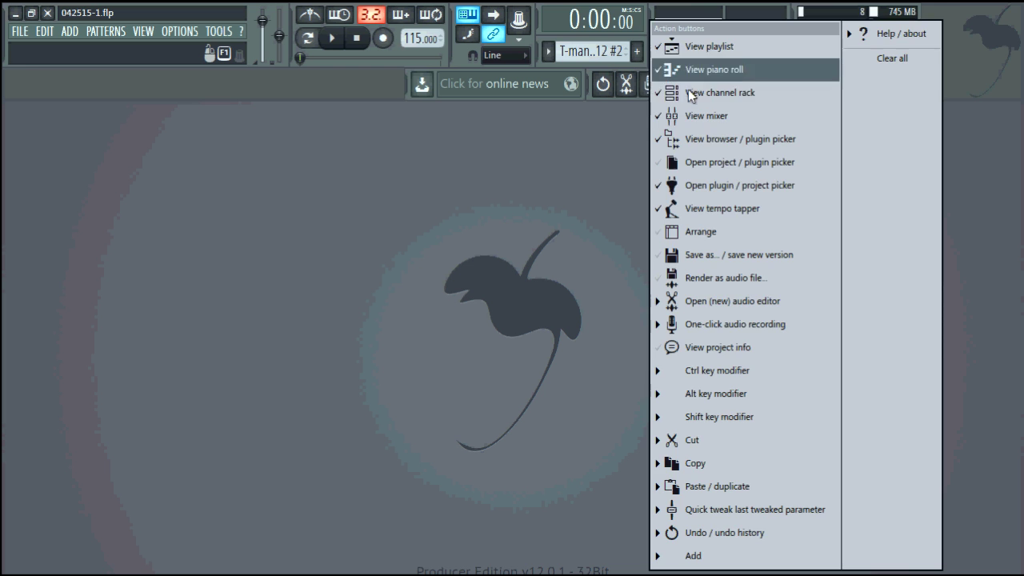
click(725, 187)
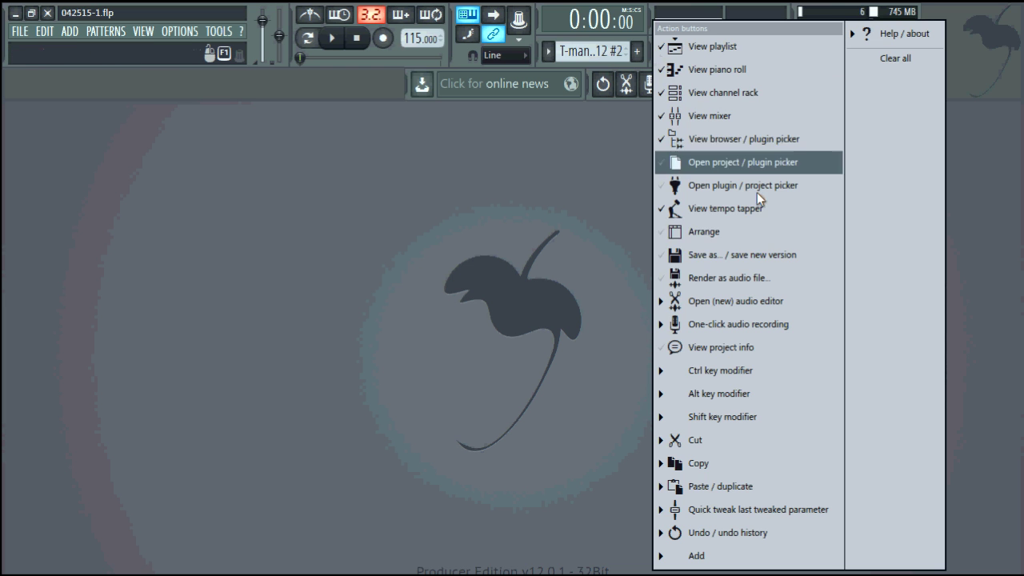
click(752, 209)
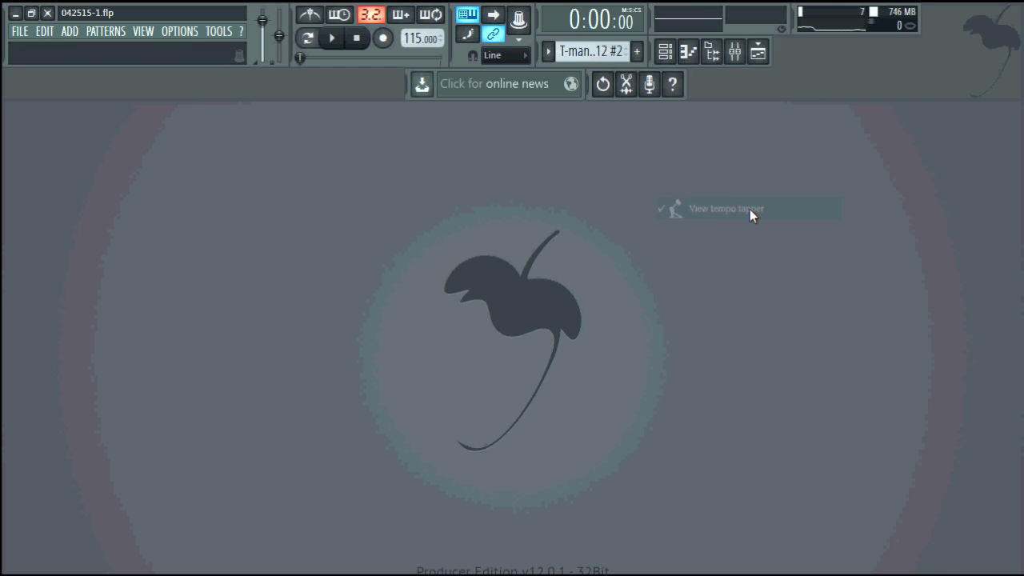
Step: Remove the One-click audio recording button and add a Cut button to the toolbar
right_click(649, 51)
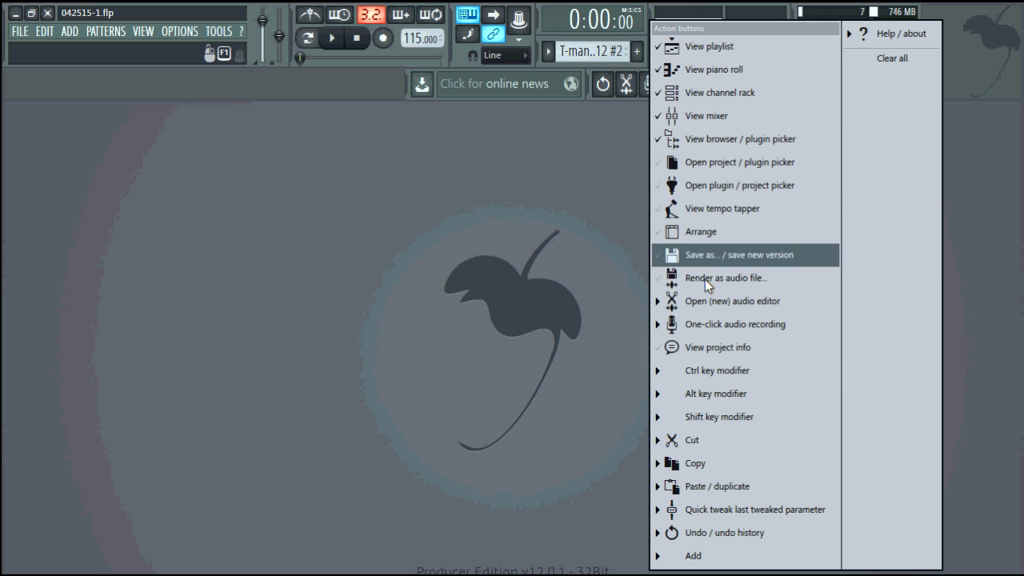
click(729, 324)
right_click(651, 52)
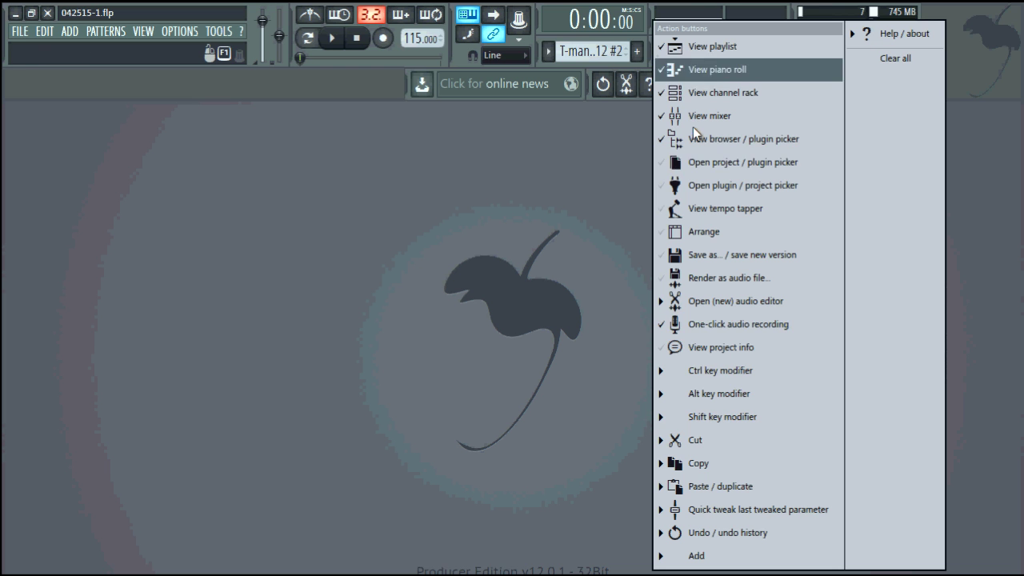
click(720, 333)
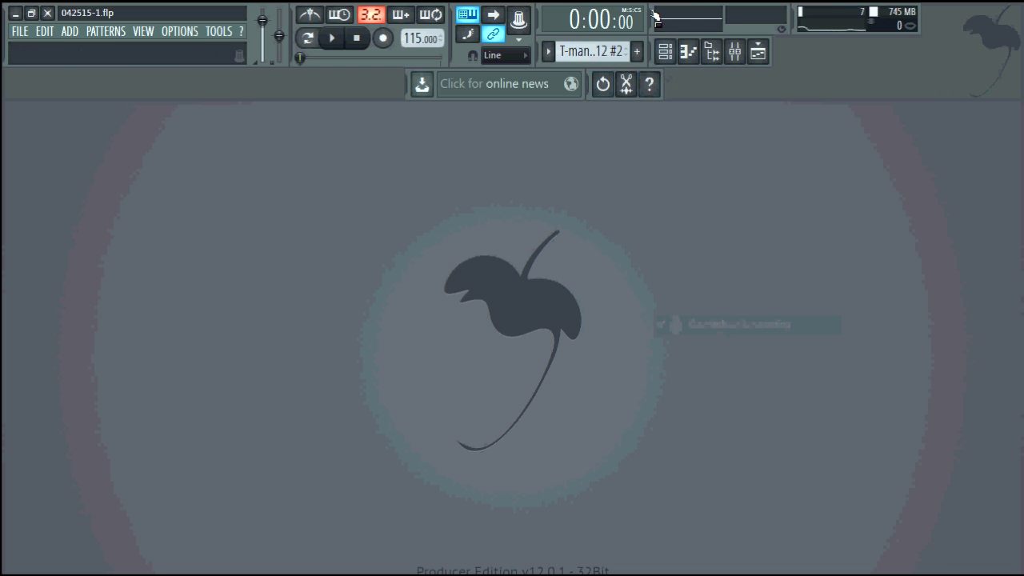
right_click(652, 52)
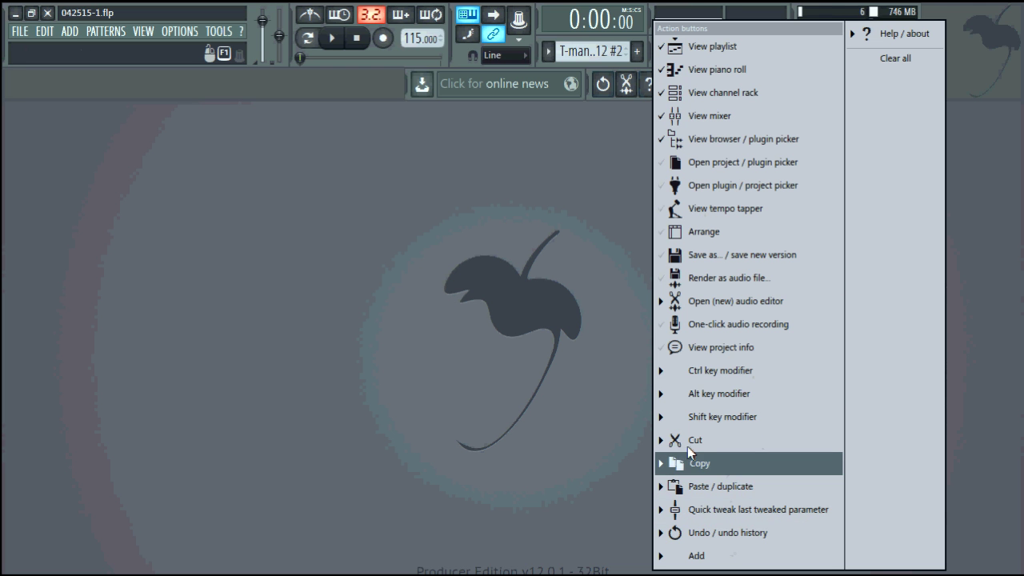
right_click(652, 49)
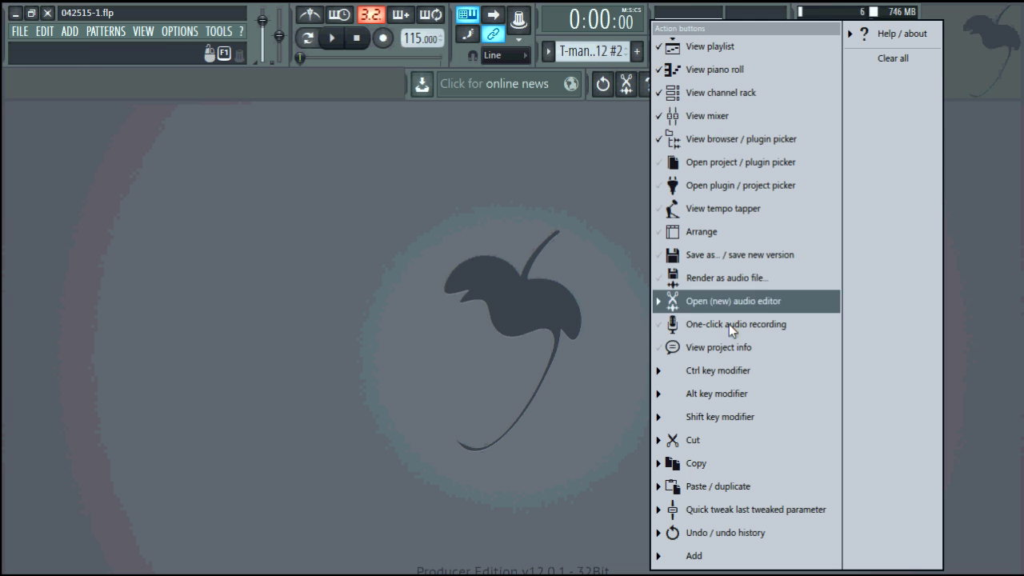
click(707, 445)
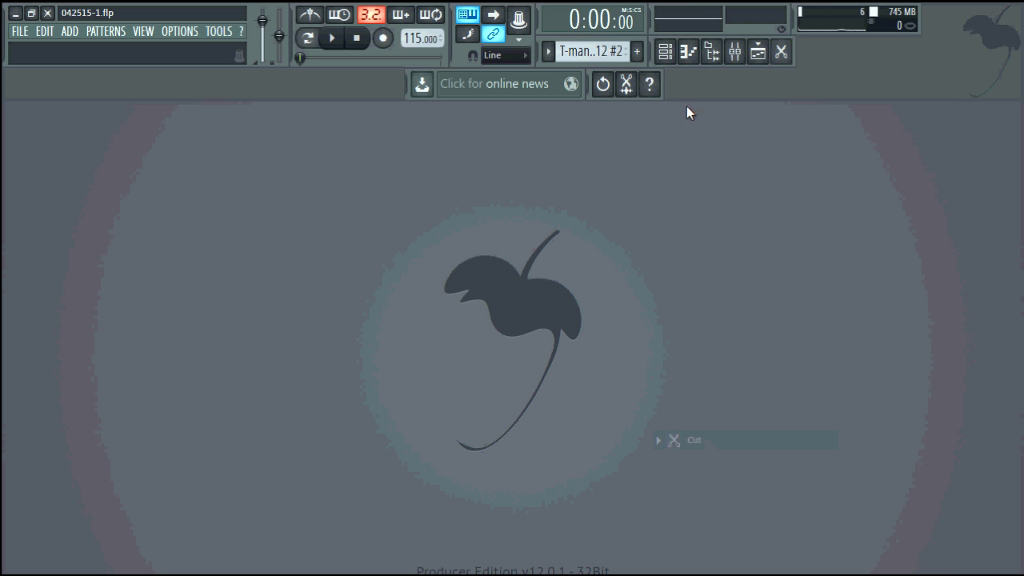
Step: Try a Copy button, then remove both the Cut and Copy buttons from the toolbar
right_click(654, 50)
click(713, 462)
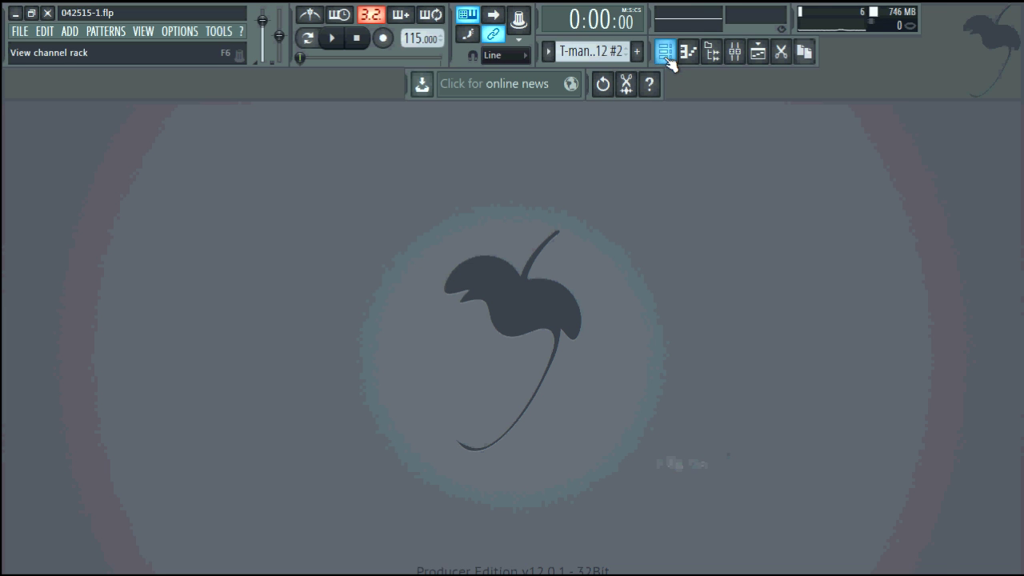
right_click(657, 56)
click(692, 441)
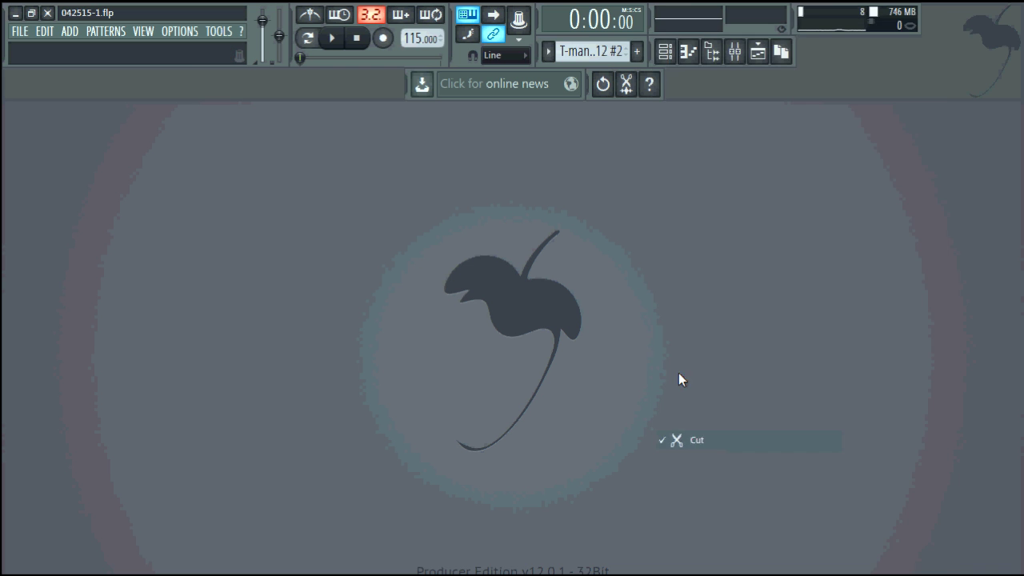
right_click(663, 51)
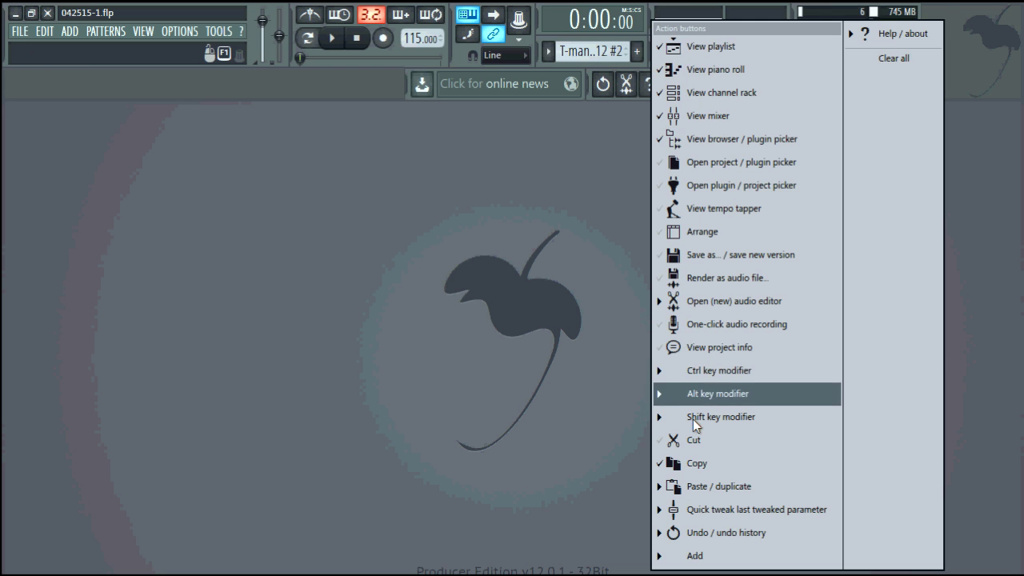
click(701, 471)
Step: Add the Open (new) audio editor button and remove the Undo and Help buttons
right_click(662, 53)
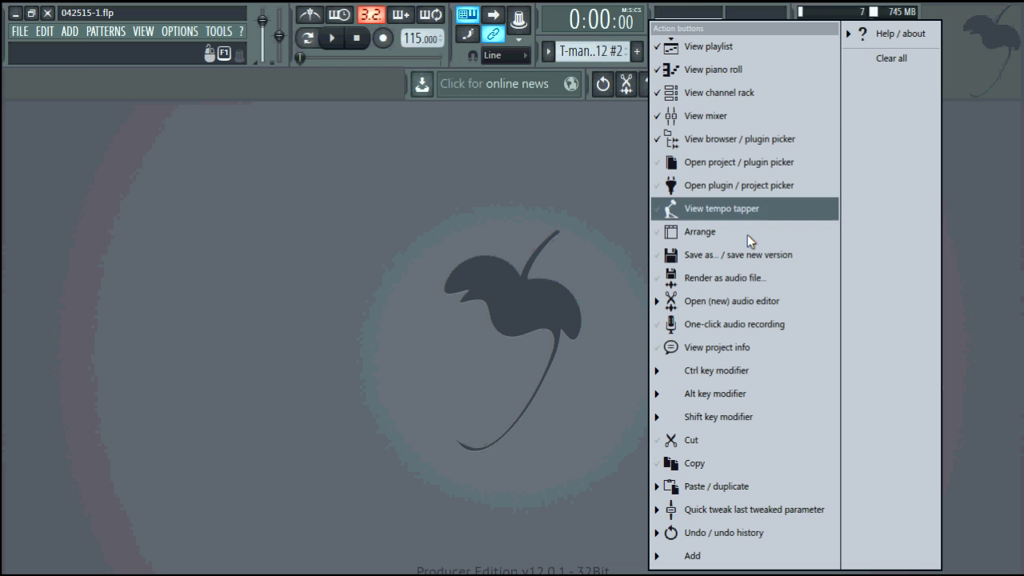
click(726, 302)
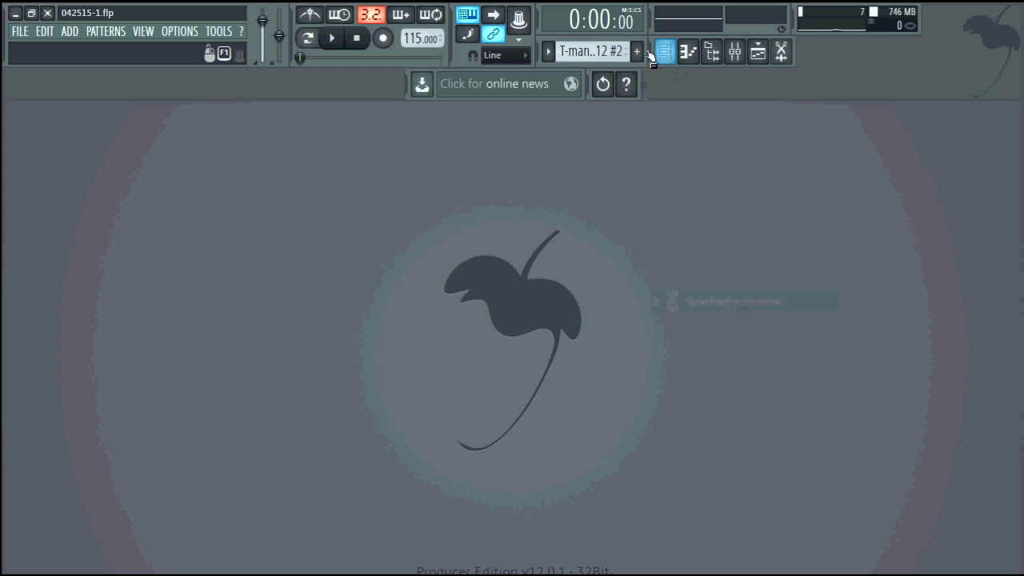
right_click(592, 83)
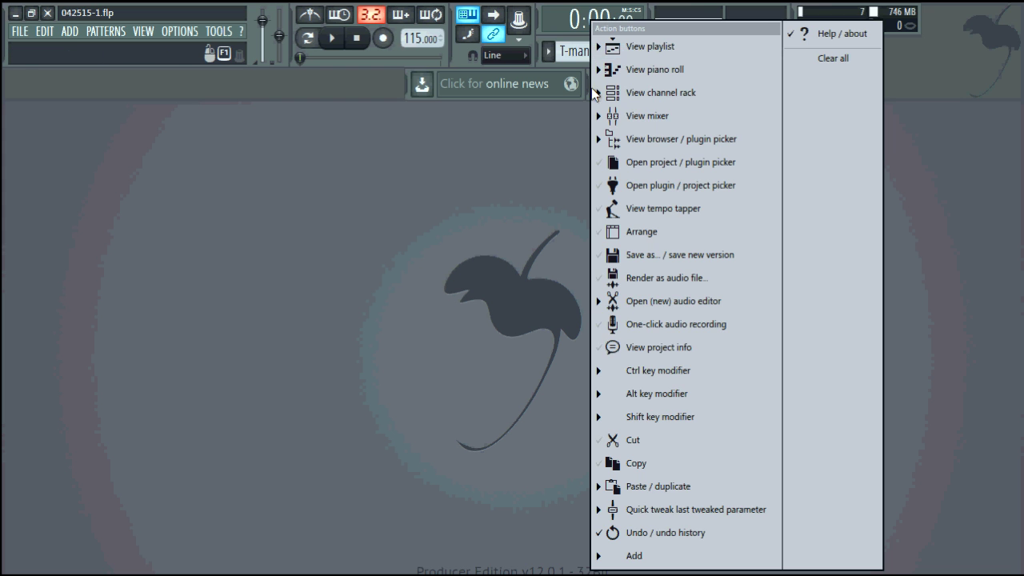
click(680, 532)
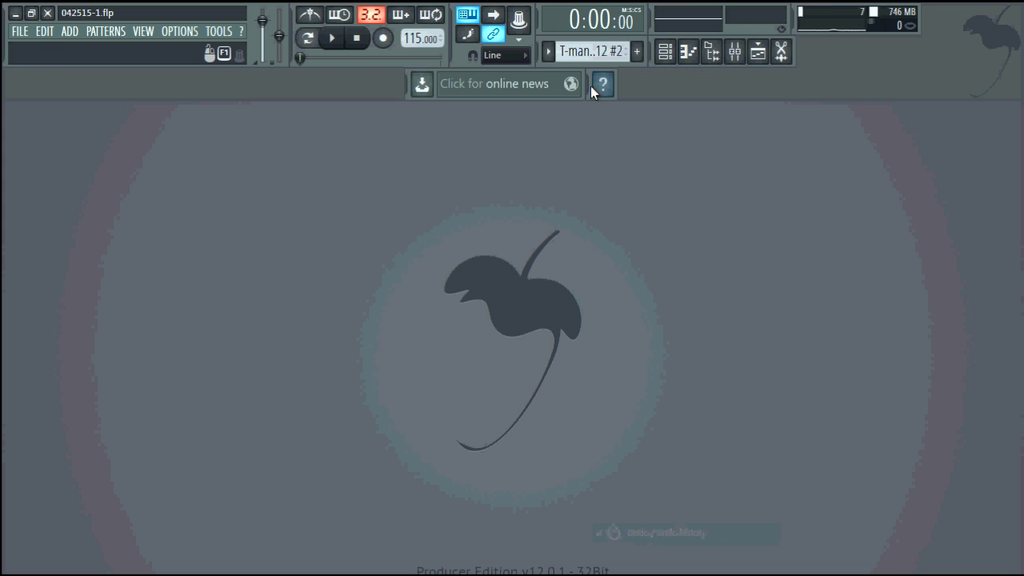
right_click(590, 85)
click(798, 34)
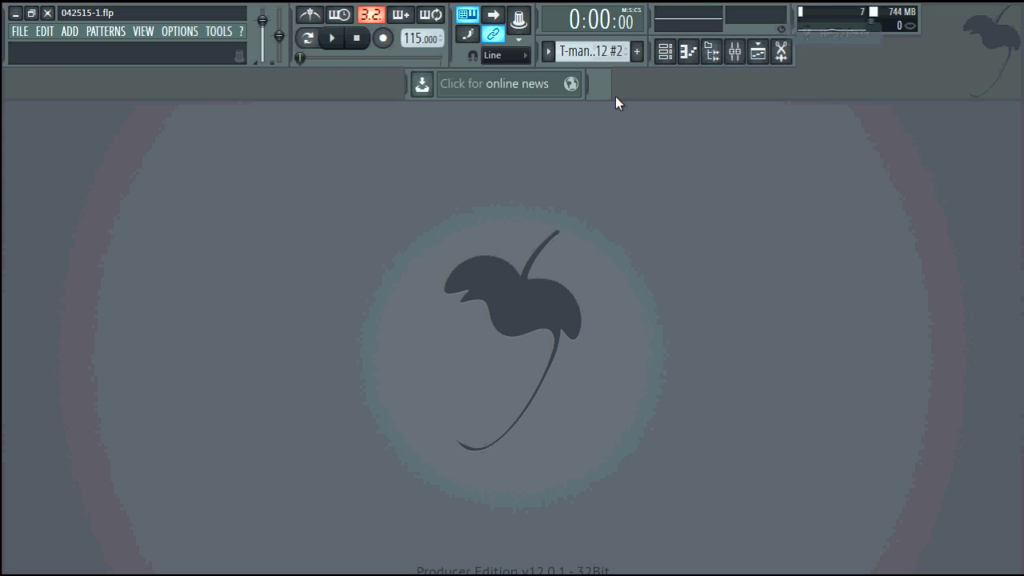
right_click(596, 85)
click(594, 83)
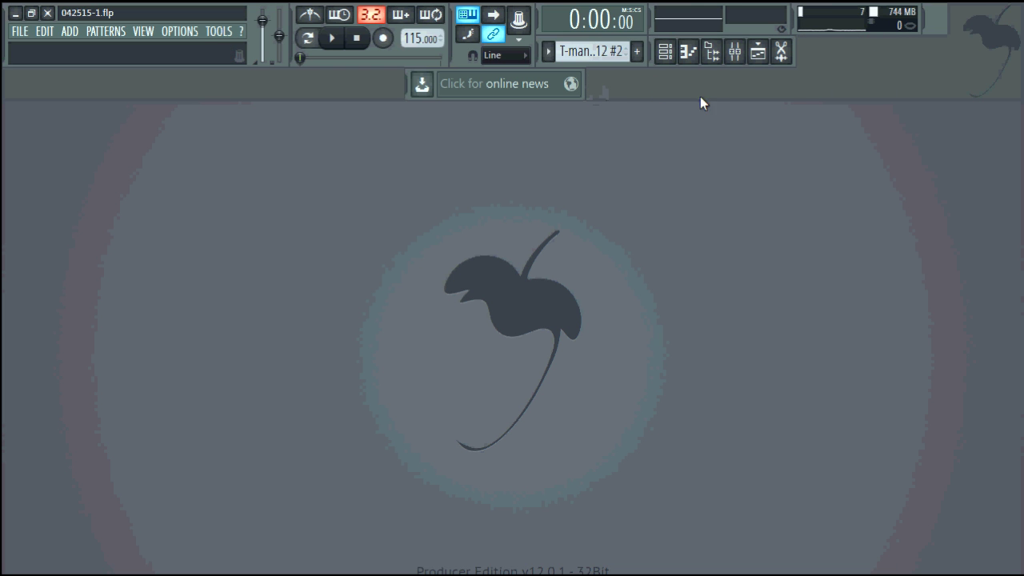
Step: Add a Render as audio file button, test it, and cancel the WAV Save As dialog
right_click(652, 51)
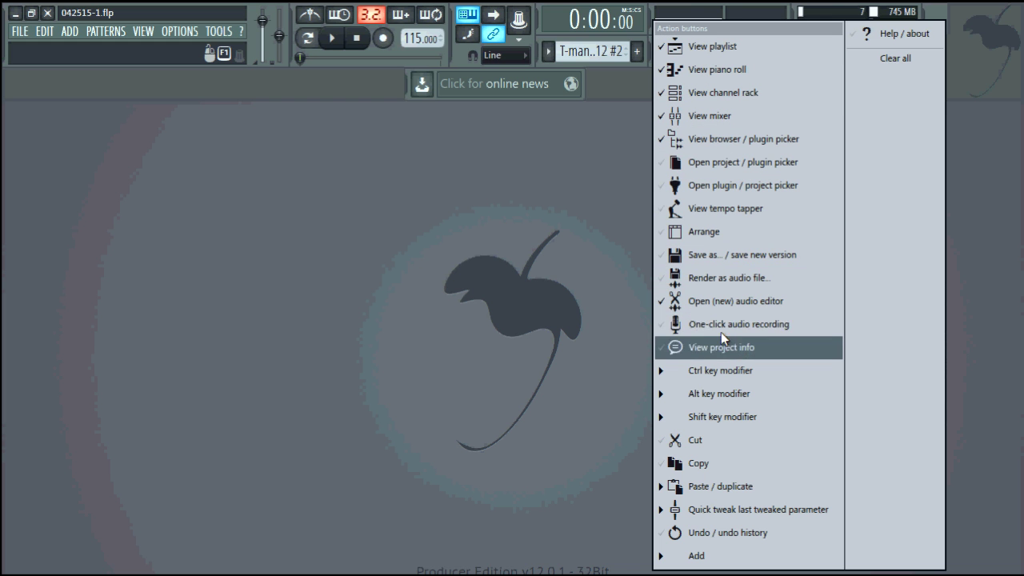
click(709, 278)
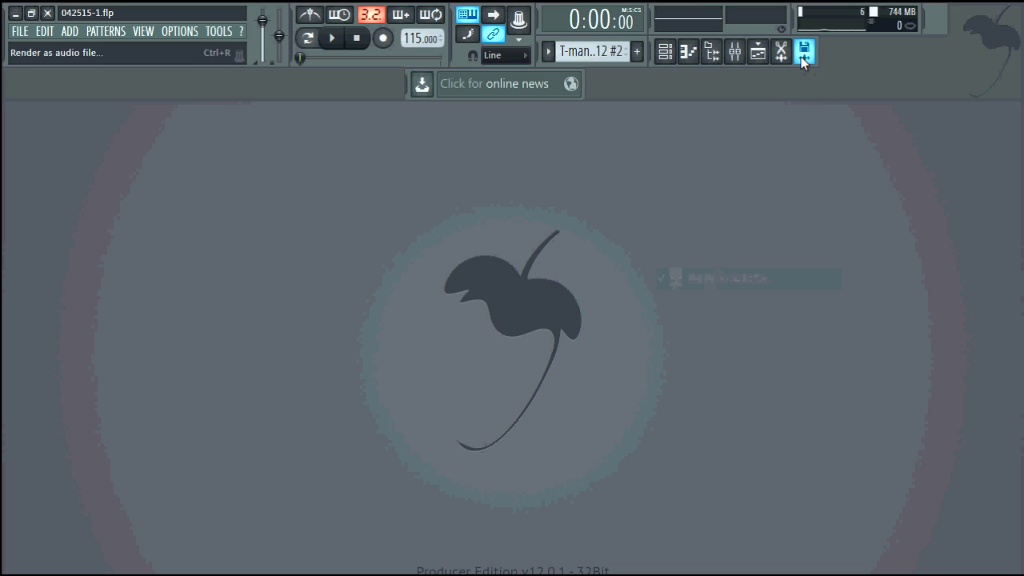
click(804, 52)
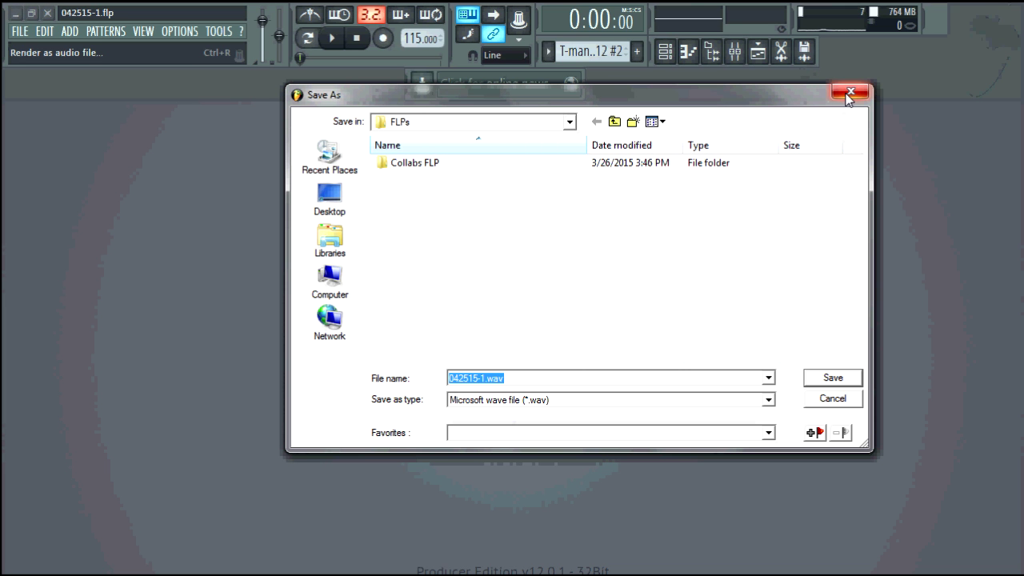
click(850, 94)
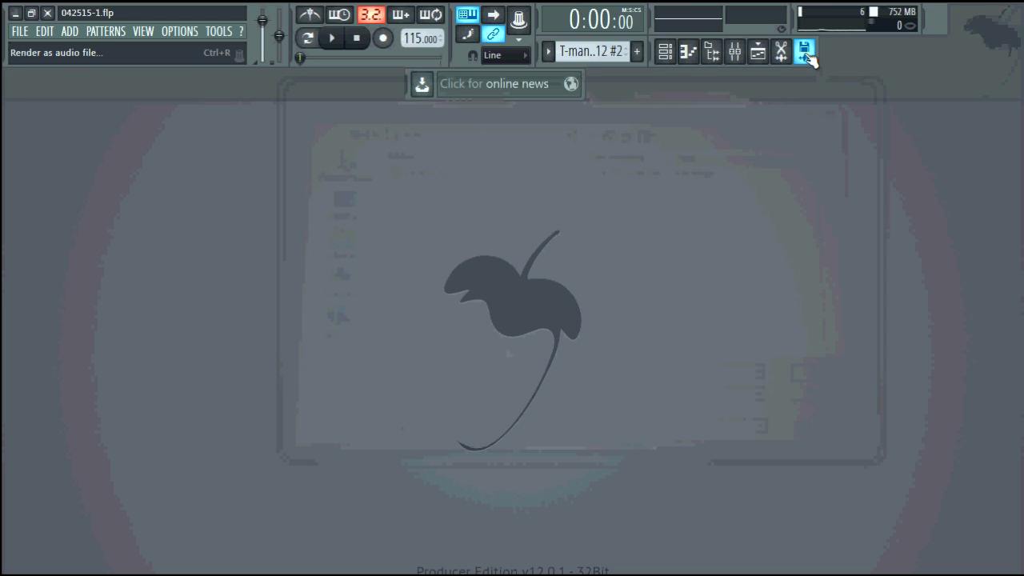
right_click(650, 54)
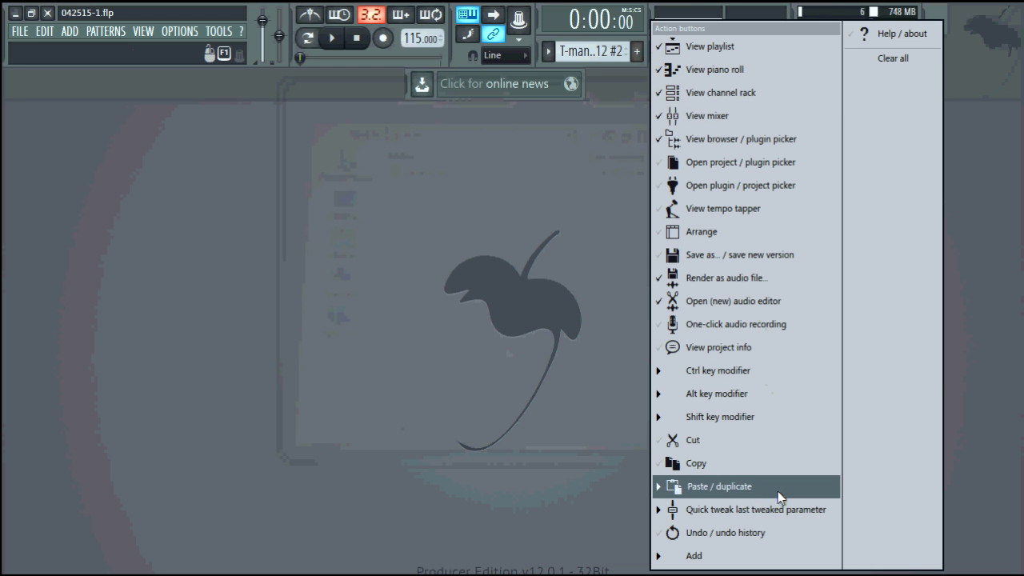
click(982, 292)
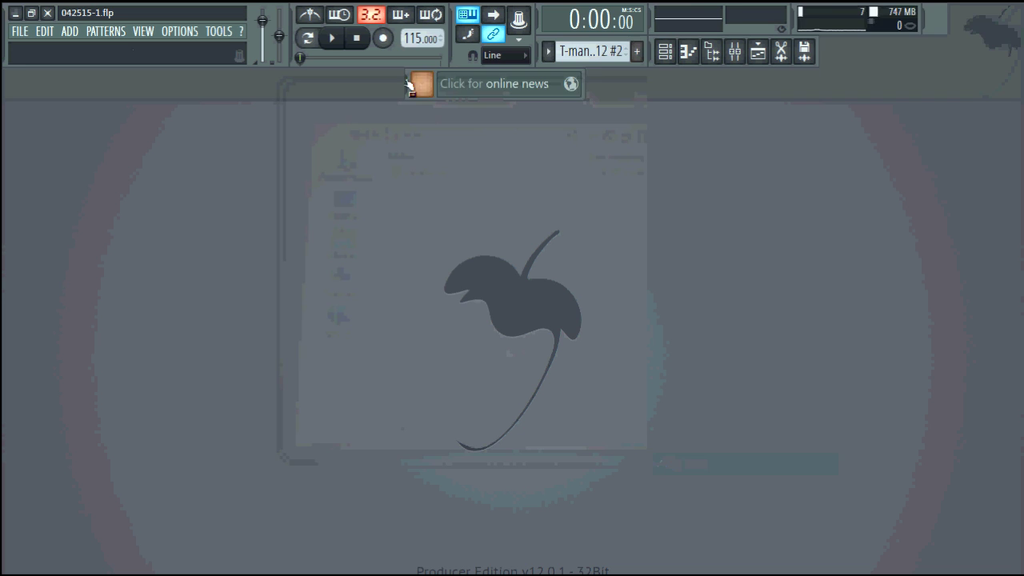
Step: Move the online news panel to the top-right and check the metronome sound choices
drag(411, 84, 821, 49)
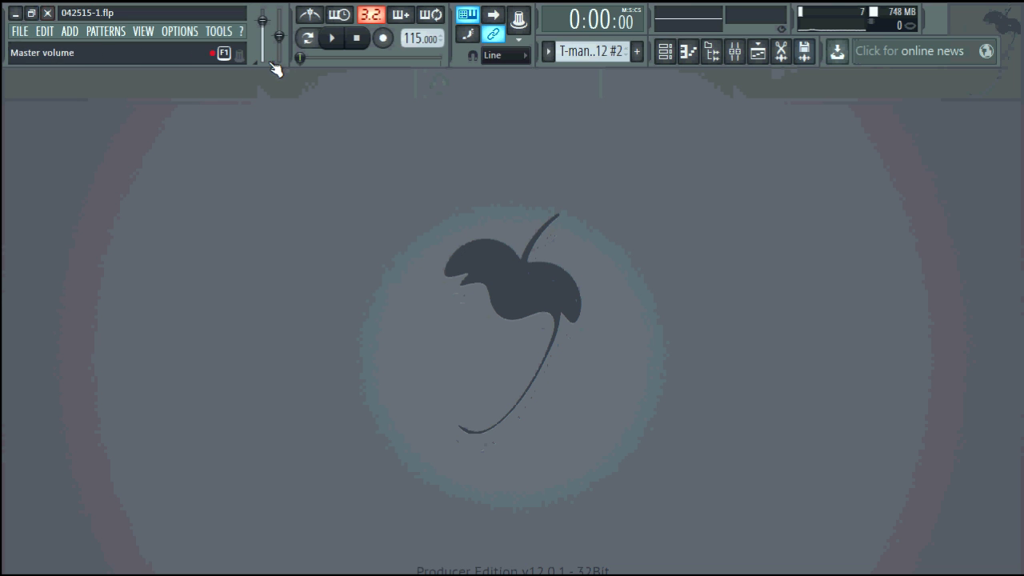
right_click(307, 15)
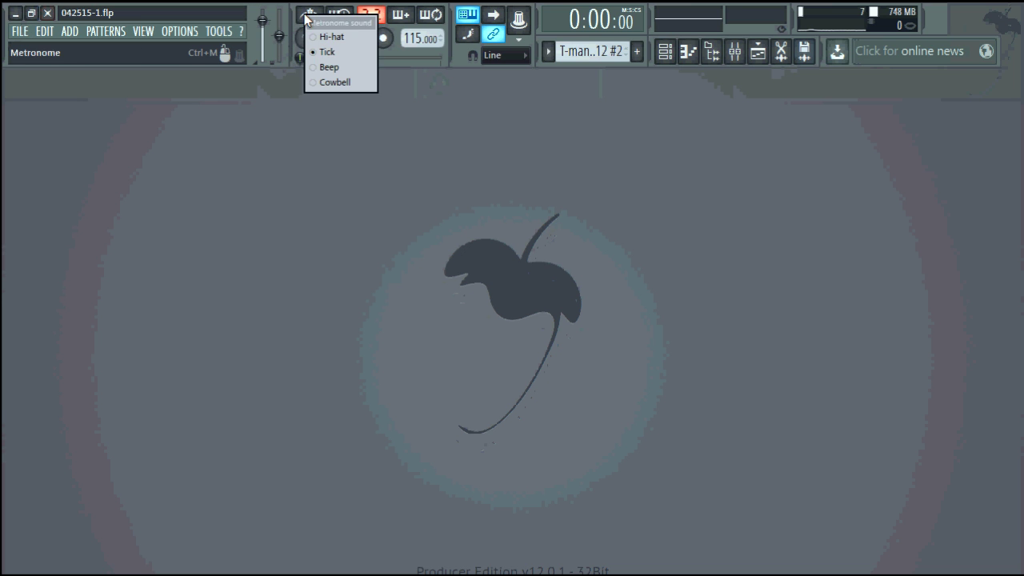
right_click(305, 15)
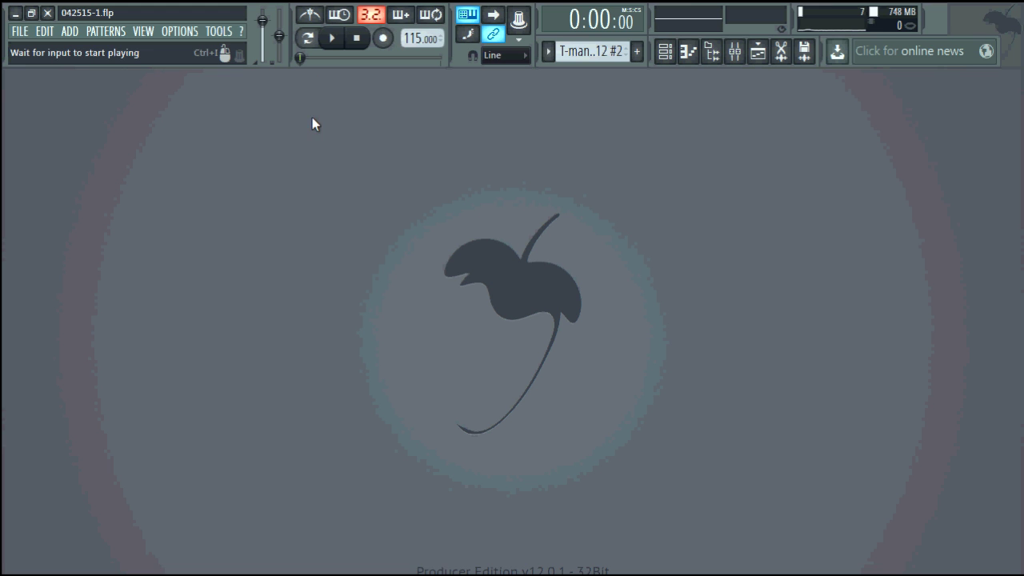
Step: Set the precount to 1 bar, then arm recording and run a precount recording pass
right_click(371, 19)
click(396, 54)
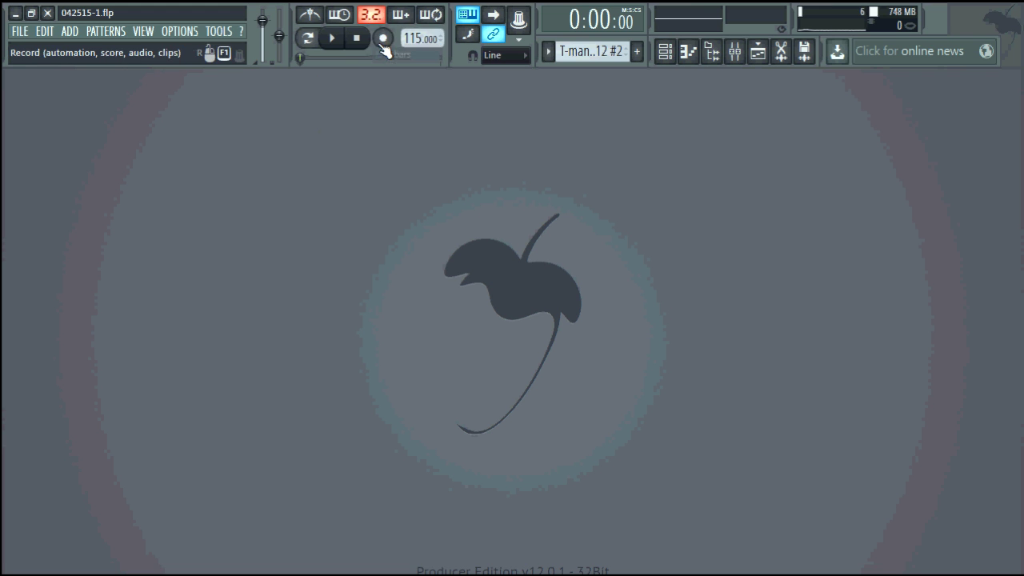
right_click(371, 19)
click(414, 44)
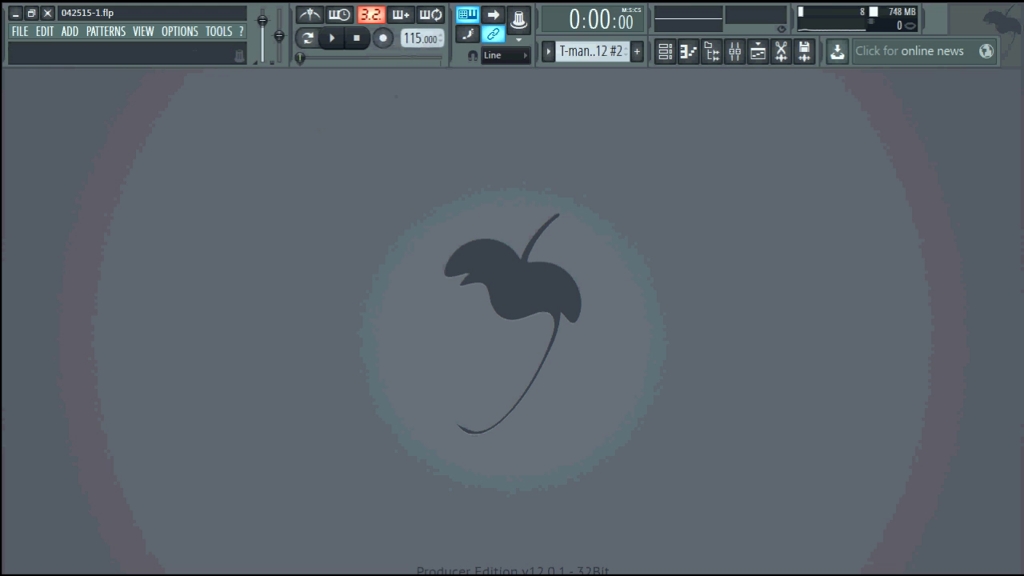
key(r)
key(space)
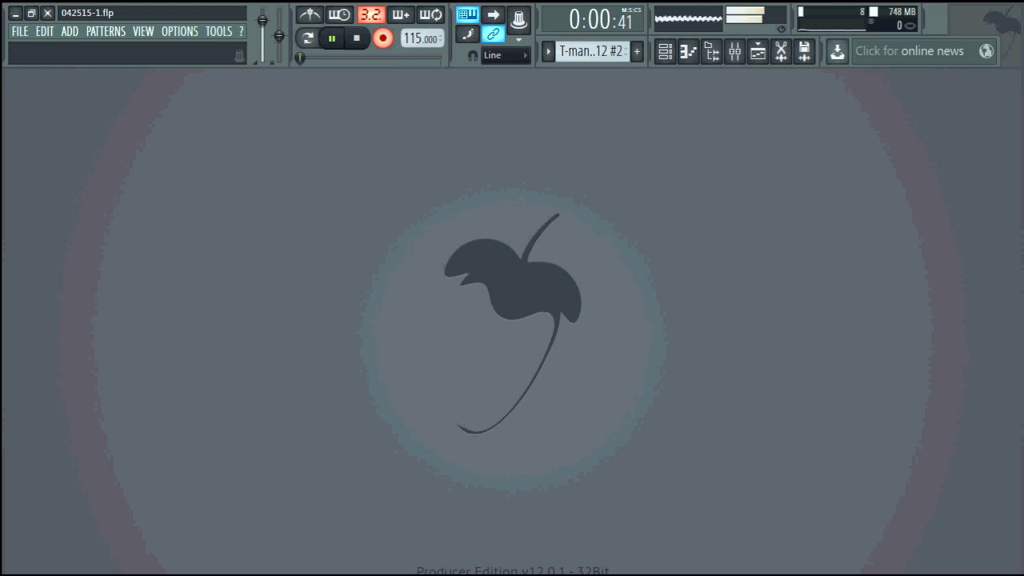
key(space)
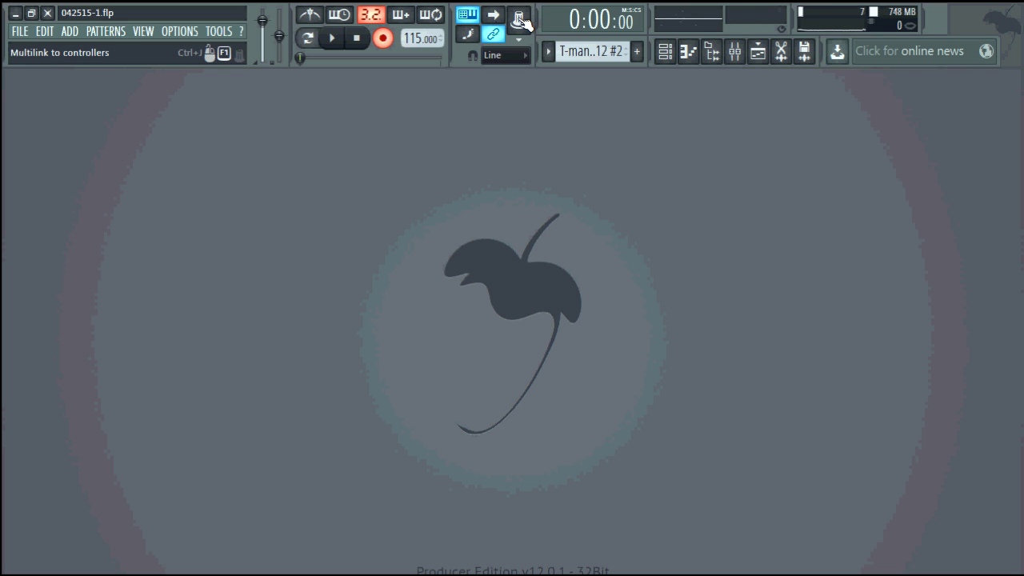
Step: Toggle Multilink on and off, then drag the quick-tweak Sylenth1 Volume knob from 86.1 to 75.1
click(520, 19)
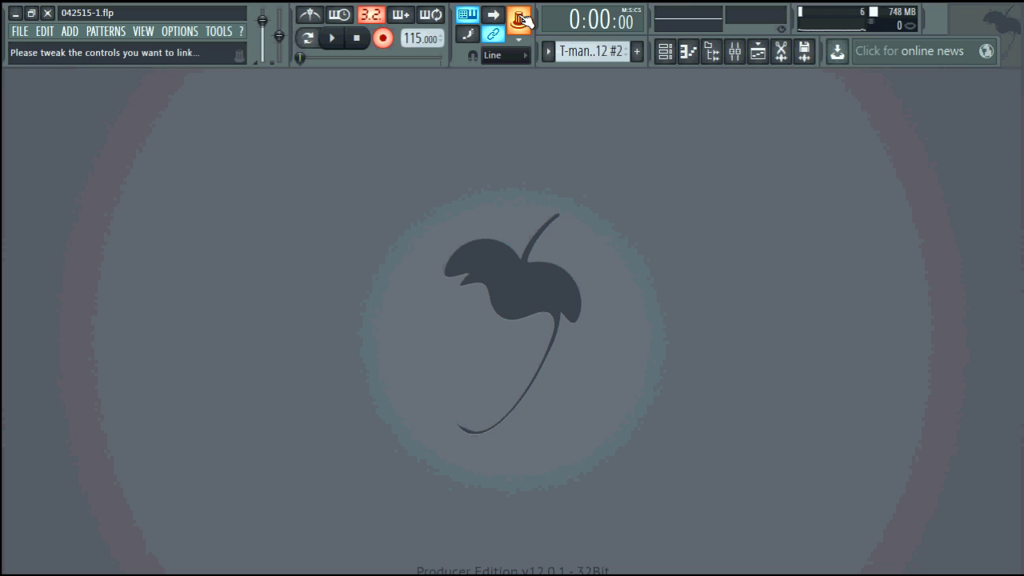
click(522, 19)
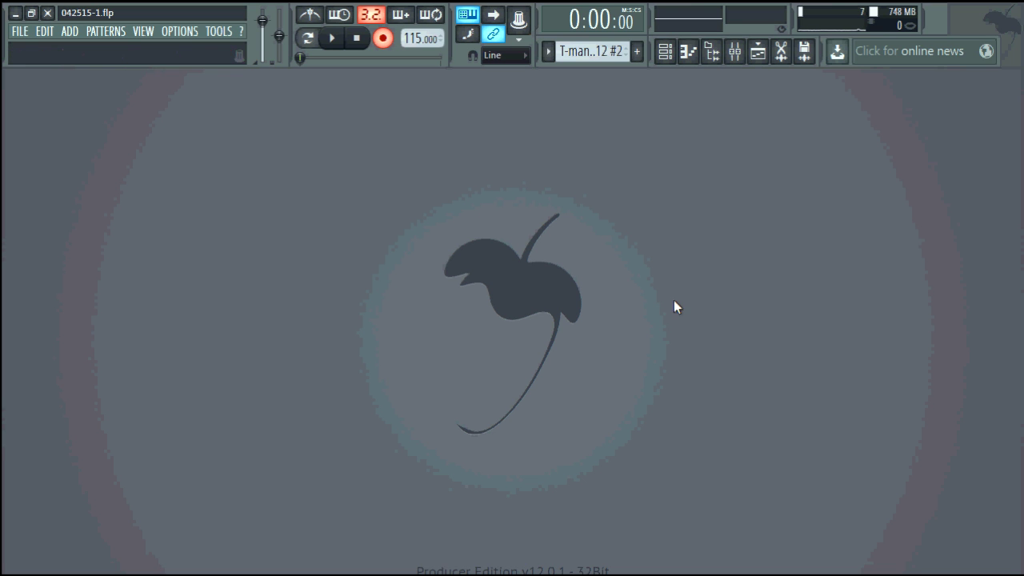
click(521, 40)
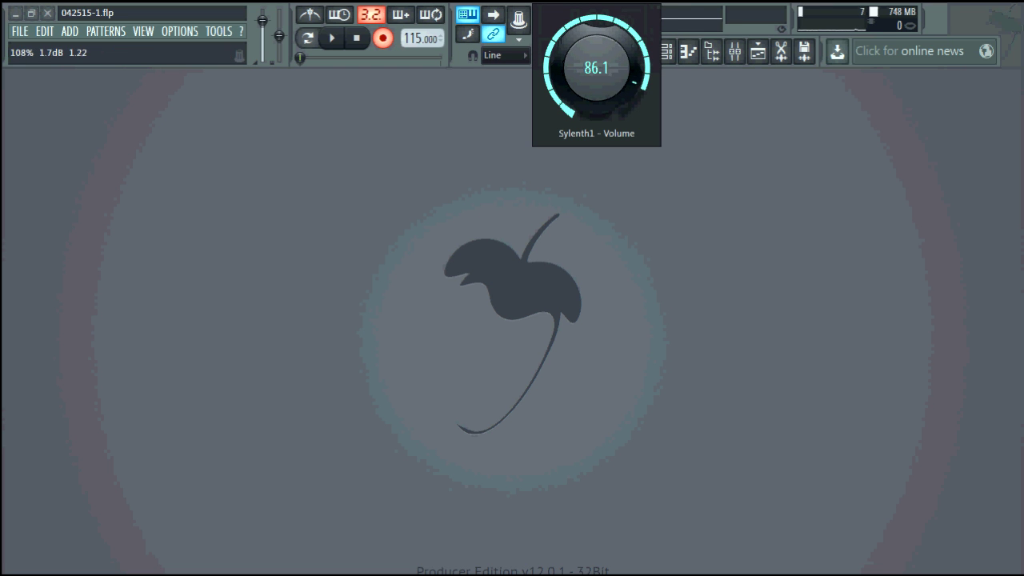
mouse_move(522, 39)
mouse_down()
mouse_move(522, 63)
mouse_move(521, 28)
mouse_up()
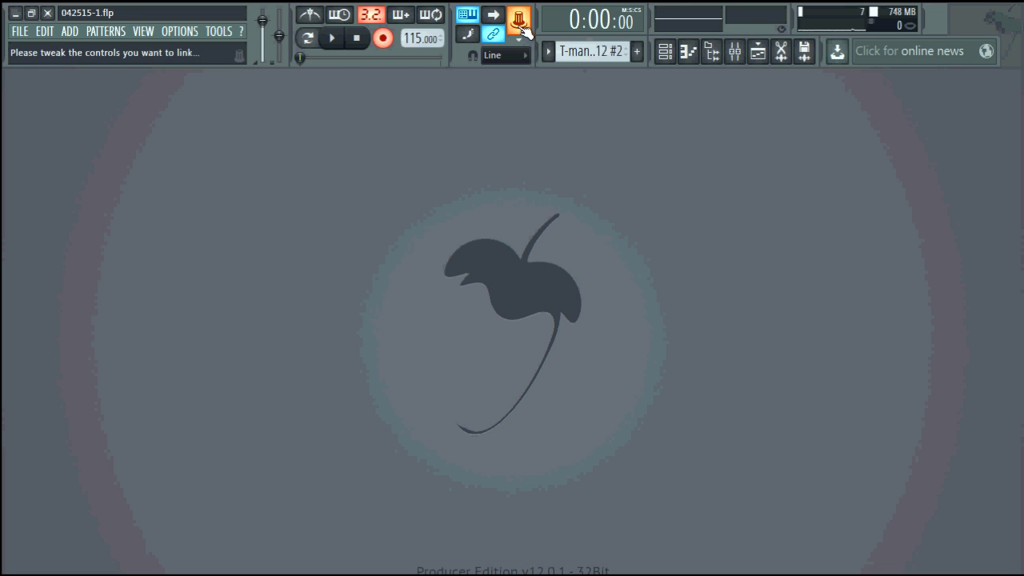
Step: Toggle the piano roll, channel rack and browser buttons, leave the channel rack open, then toggle Multilink
click(689, 51)
click(693, 51)
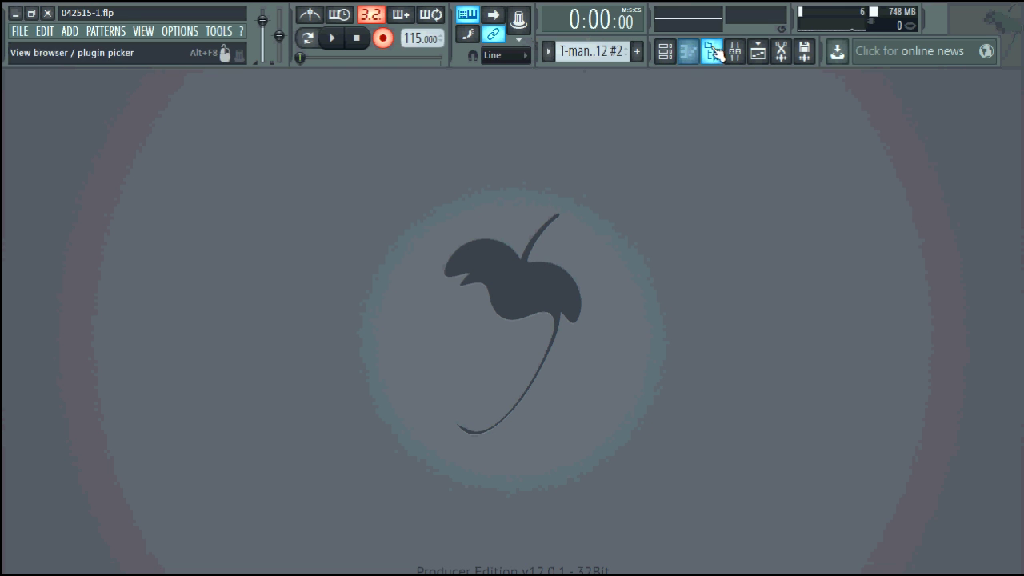
click(711, 51)
click(711, 51)
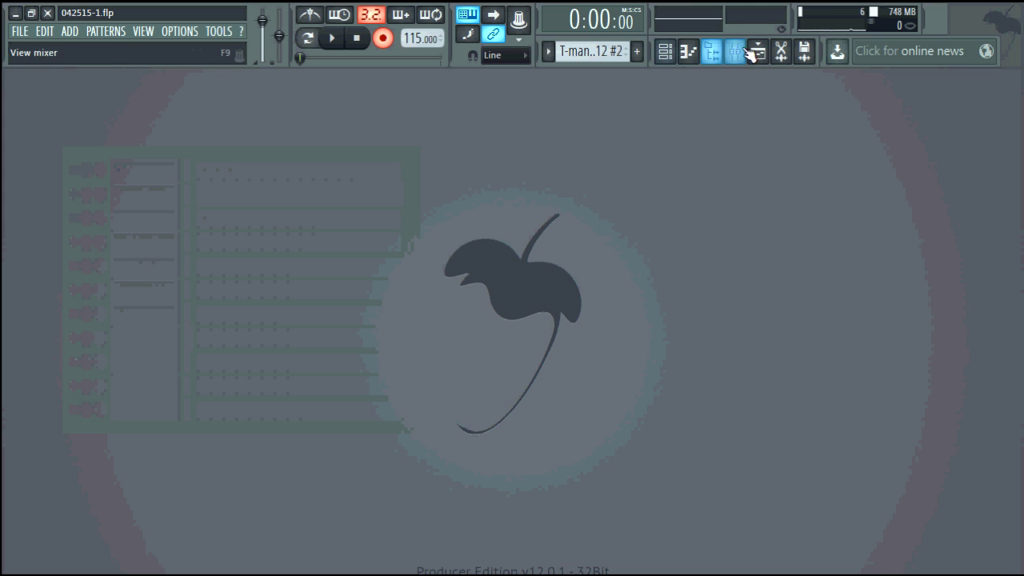
click(711, 53)
click(711, 54)
click(676, 53)
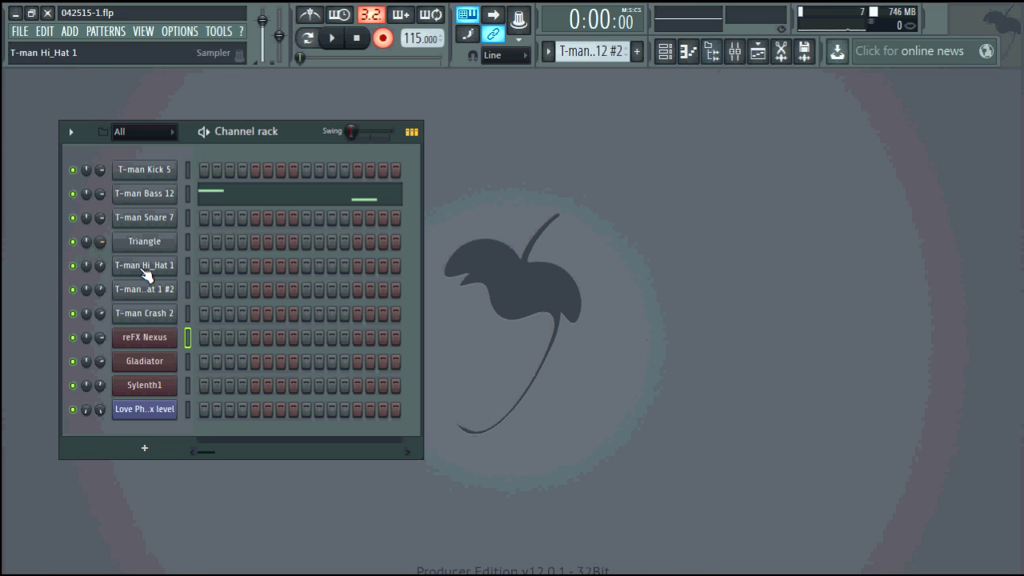
click(519, 21)
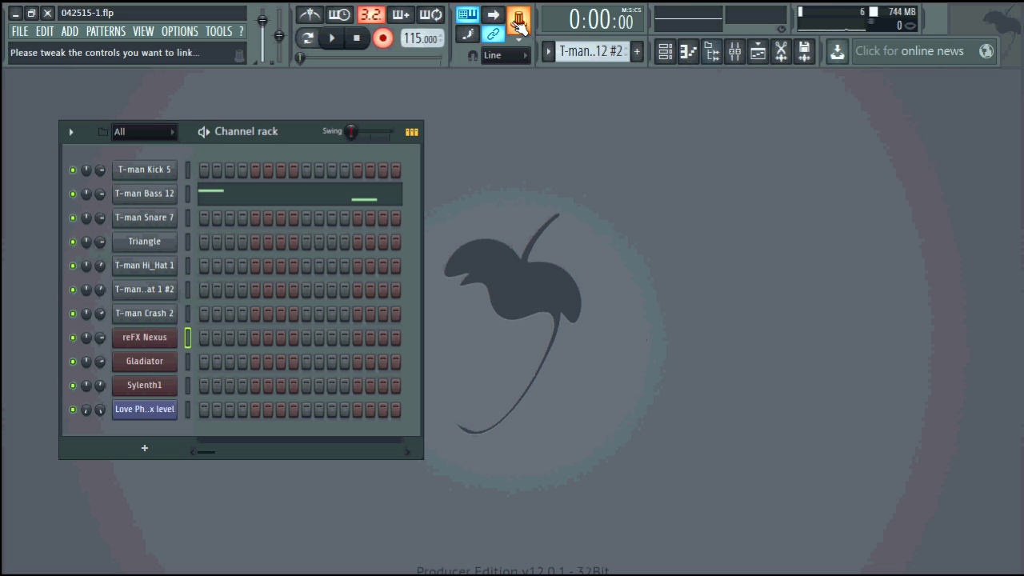
click(519, 23)
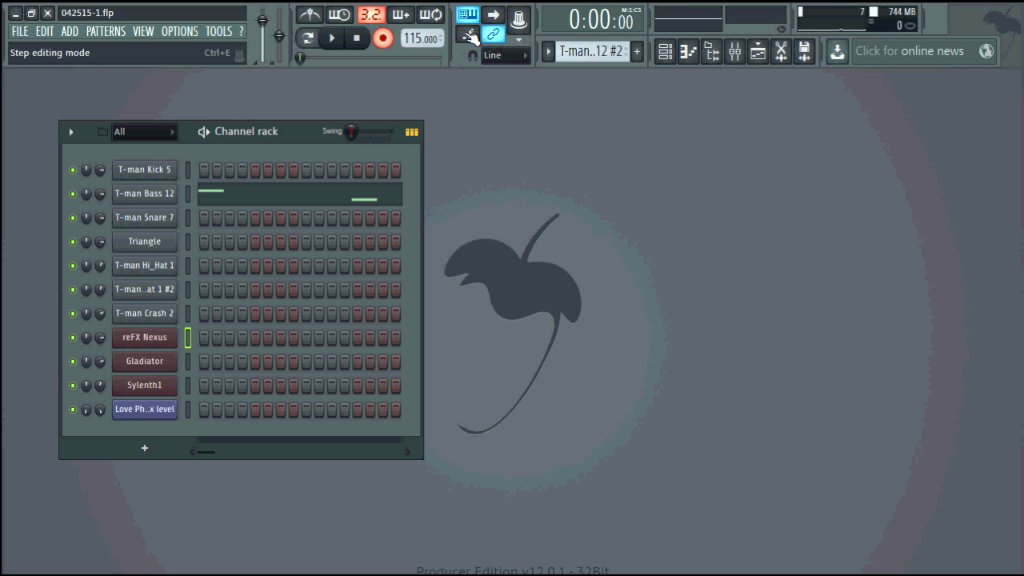
click(519, 17)
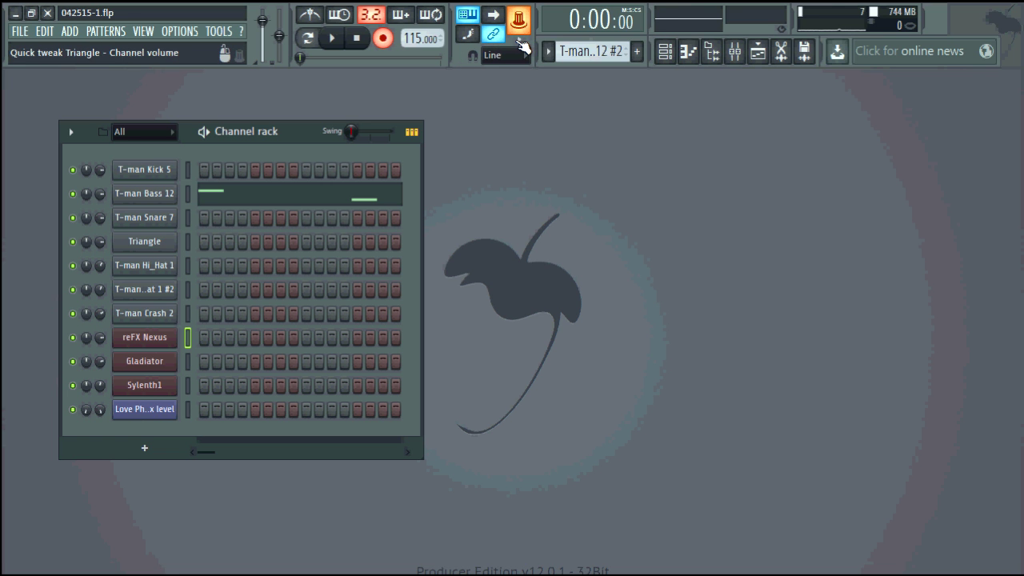
click(188, 170)
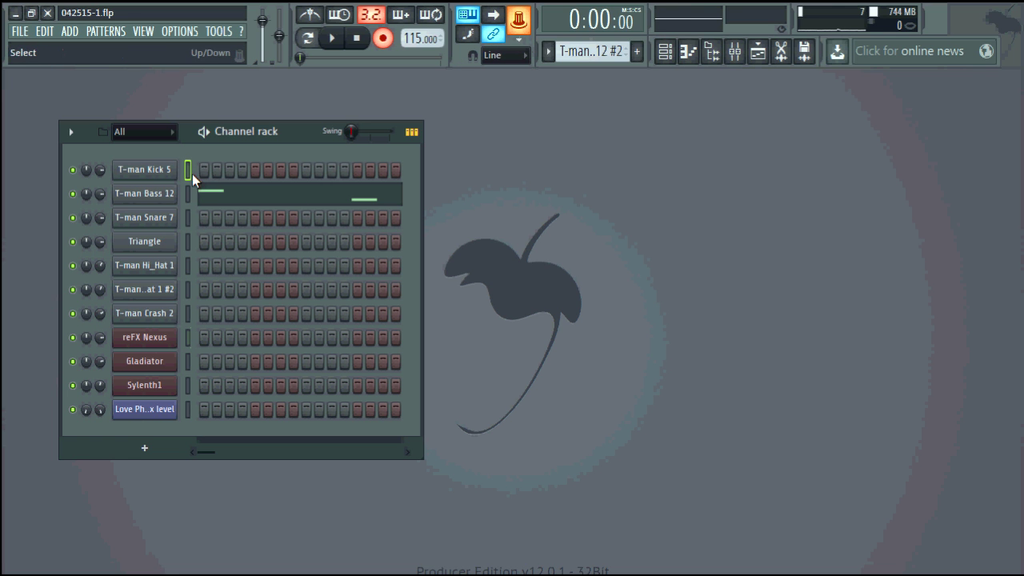
click(525, 45)
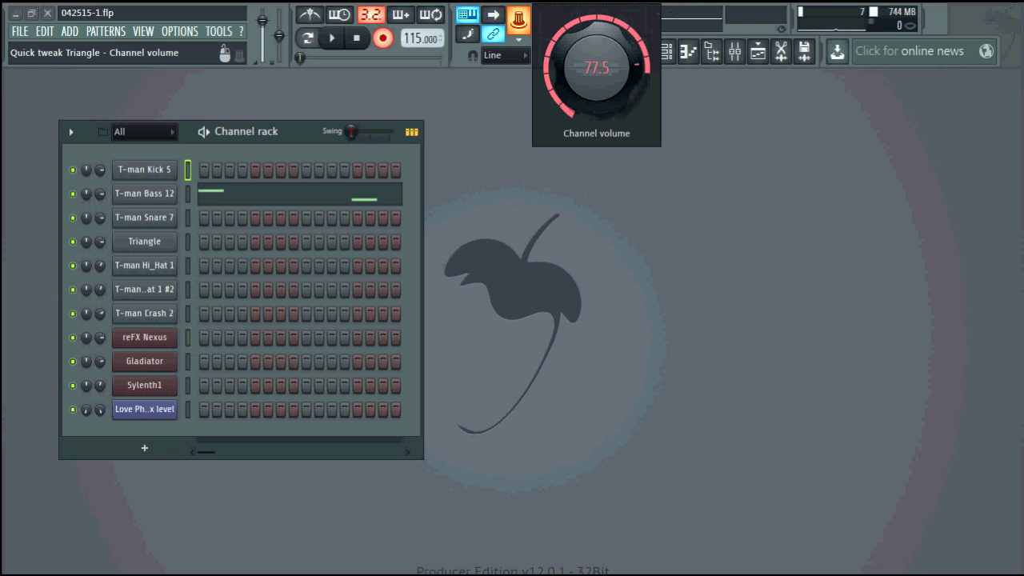
click(687, 51)
click(687, 51)
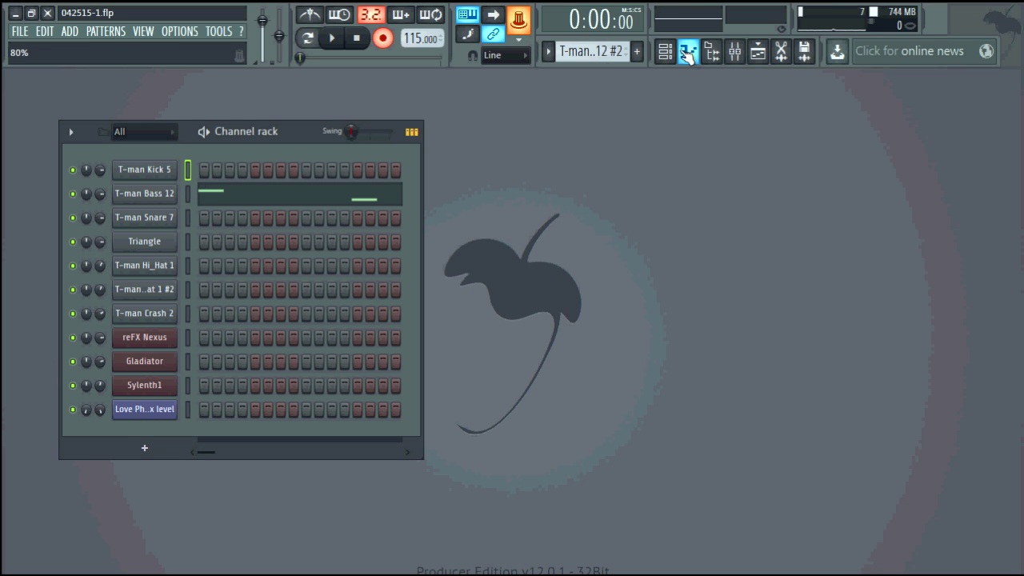
click(757, 52)
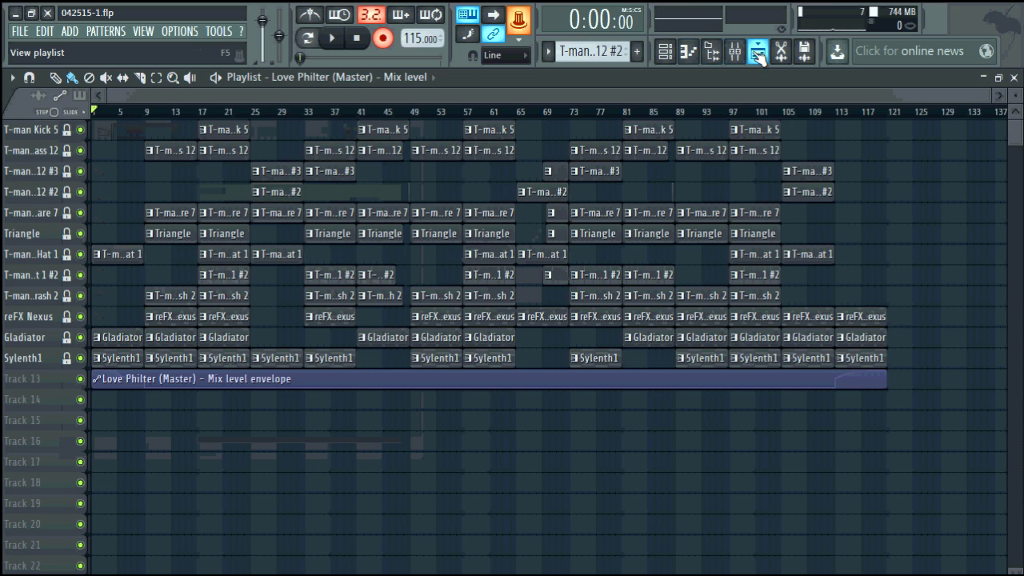
click(757, 52)
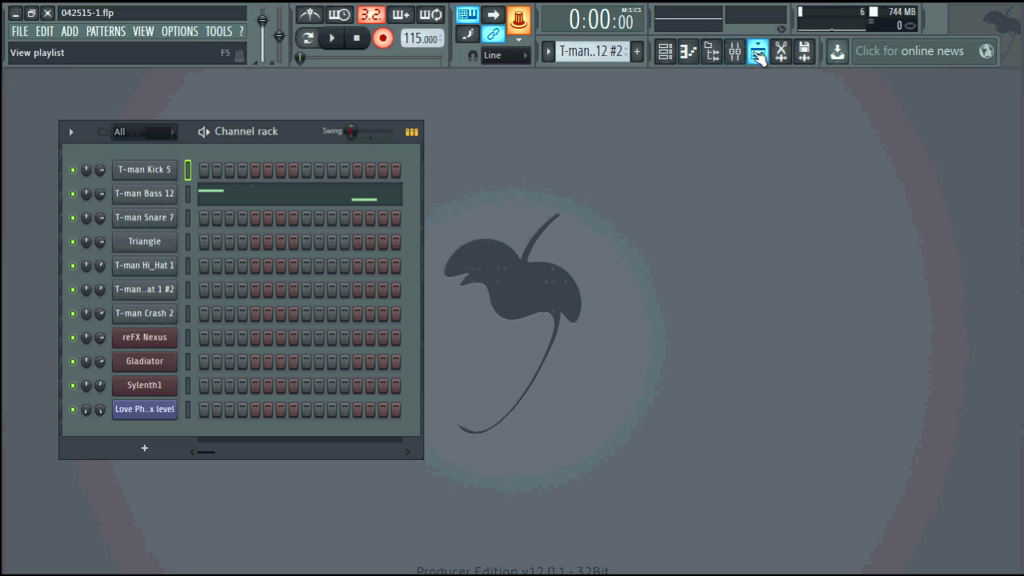
Step: Select the T-man Kick 5 channel, toggling Multilink a few times, and open its Sampler settings window
click(526, 32)
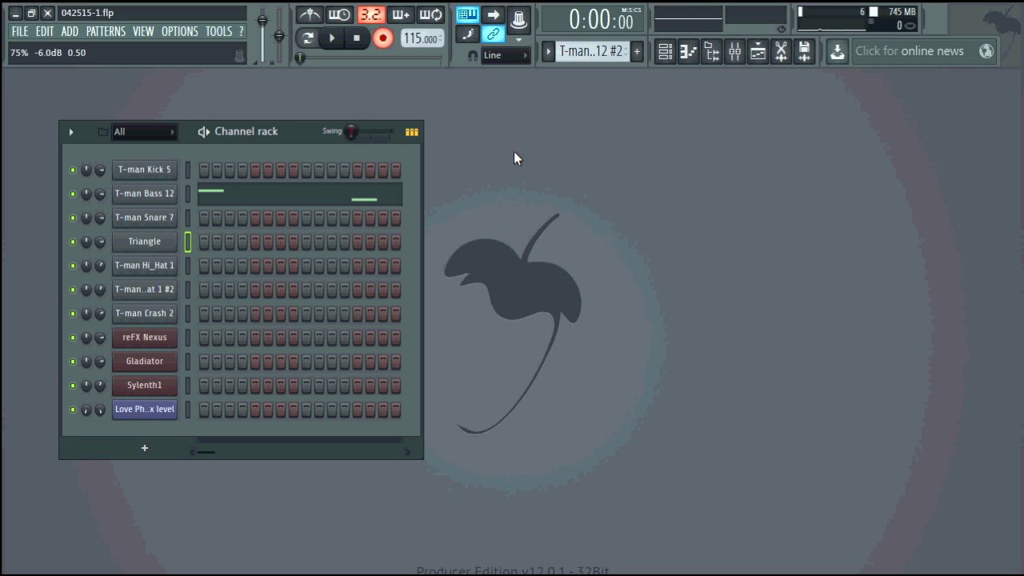
click(188, 169)
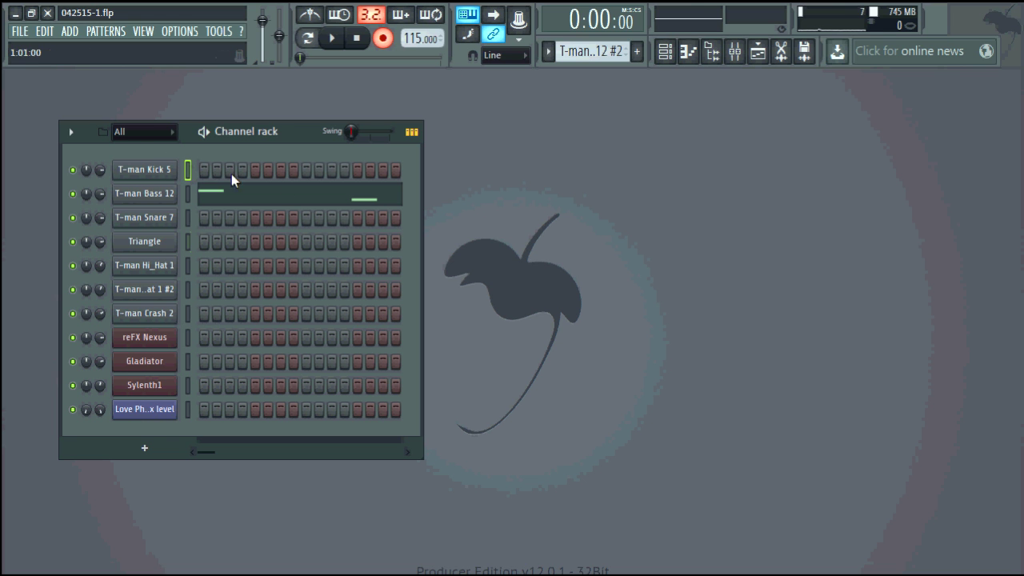
click(520, 22)
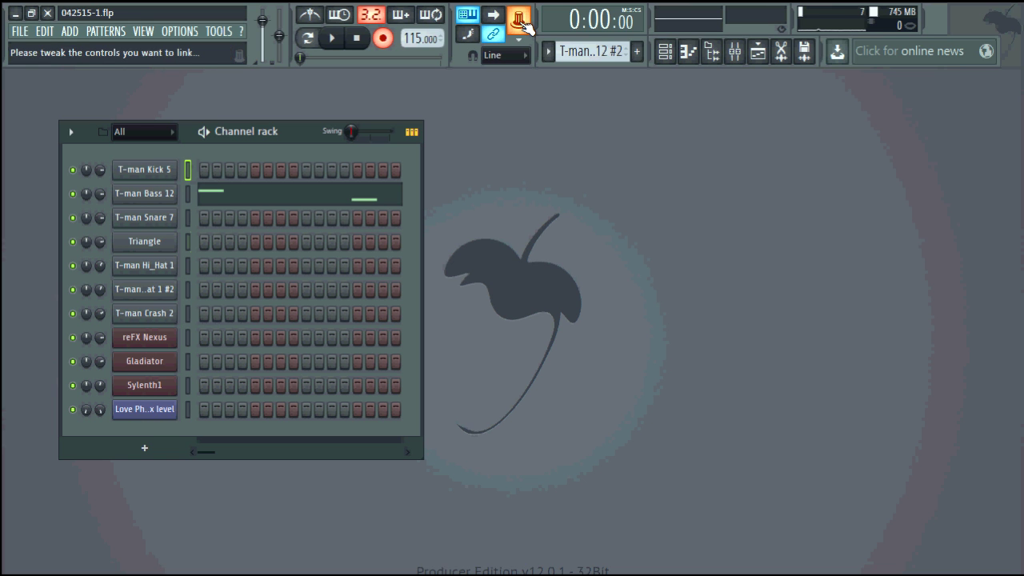
click(522, 23)
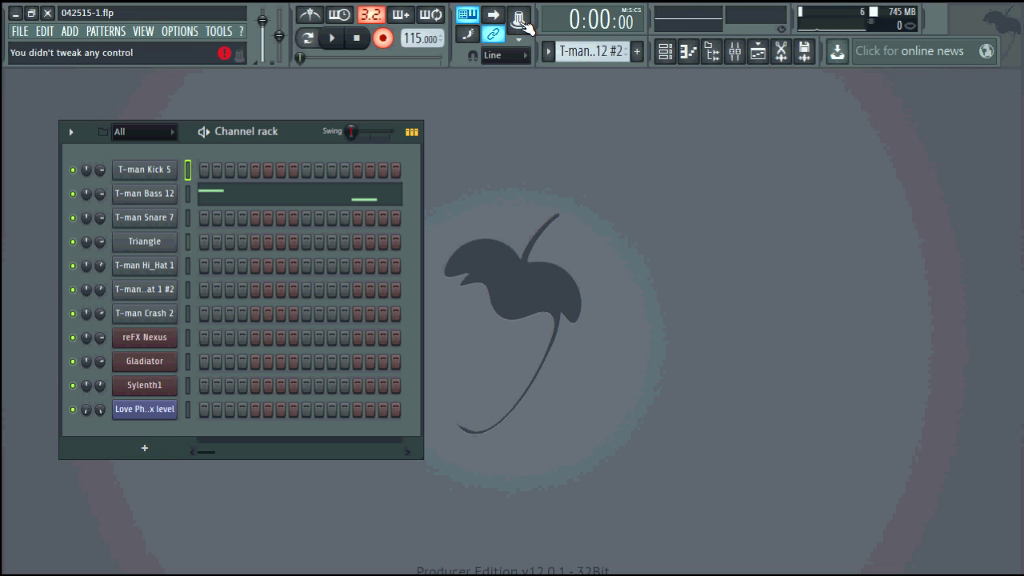
right_click(186, 171)
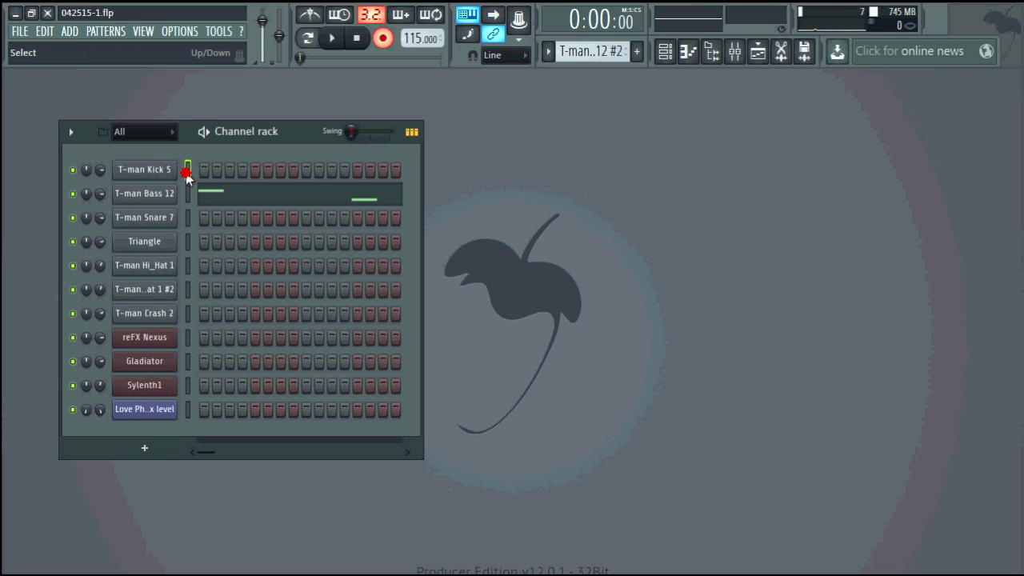
click(187, 170)
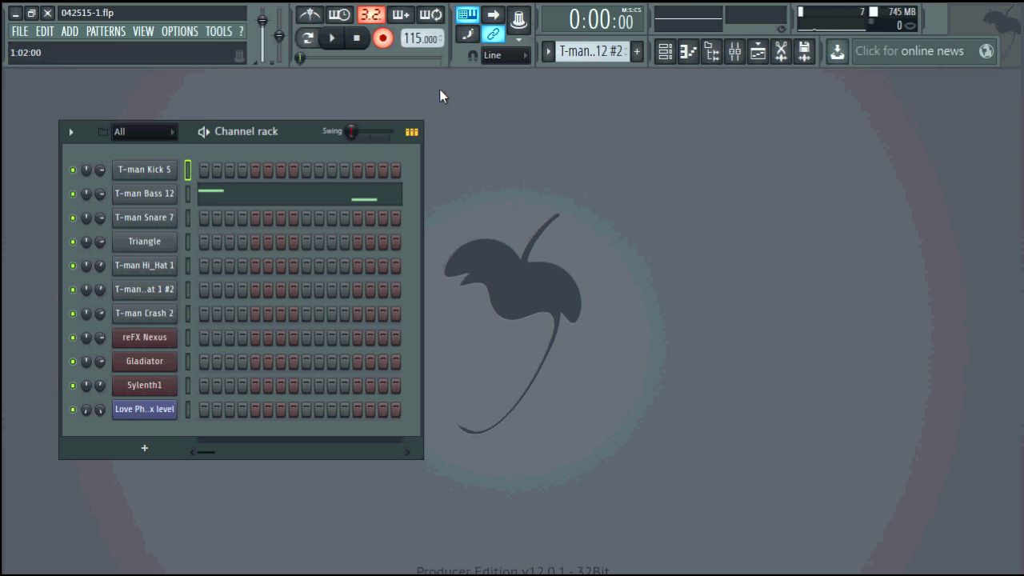
click(530, 26)
click(528, 24)
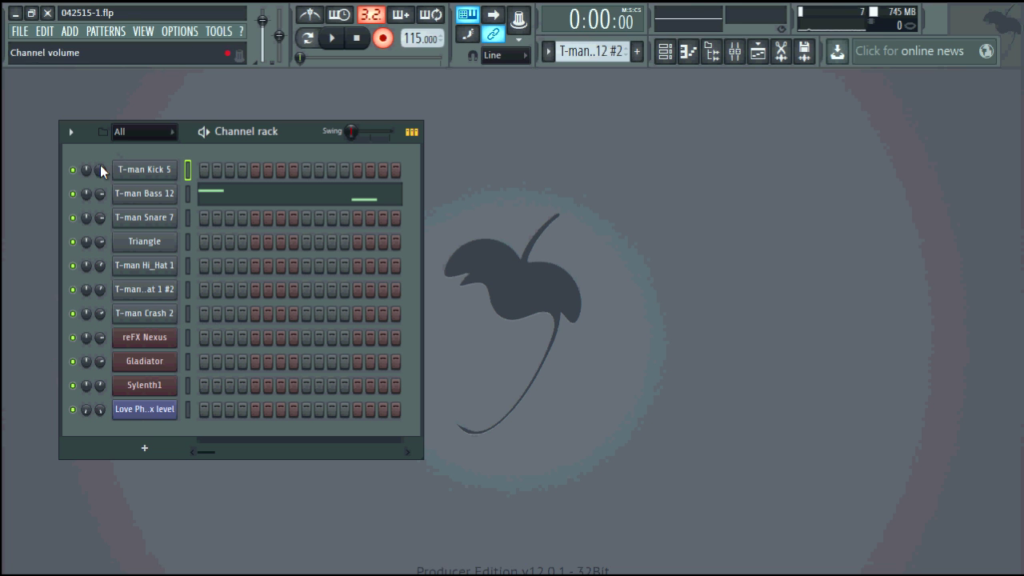
click(526, 25)
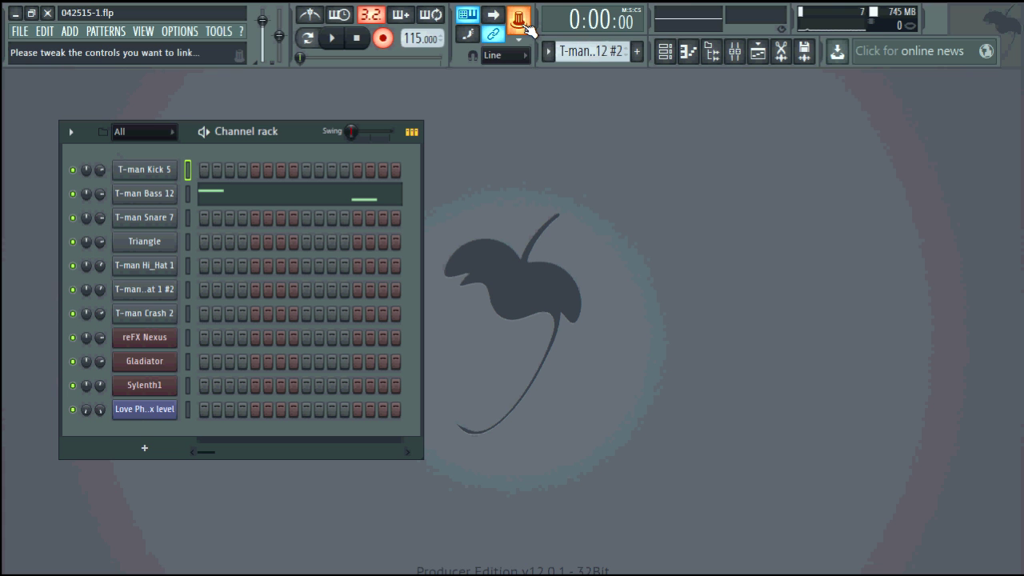
click(519, 19)
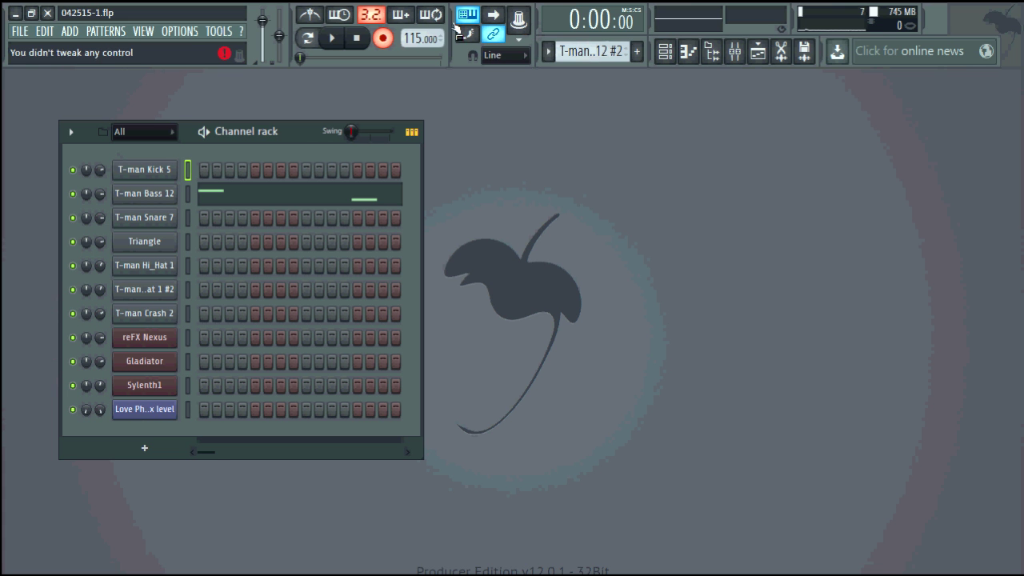
click(171, 175)
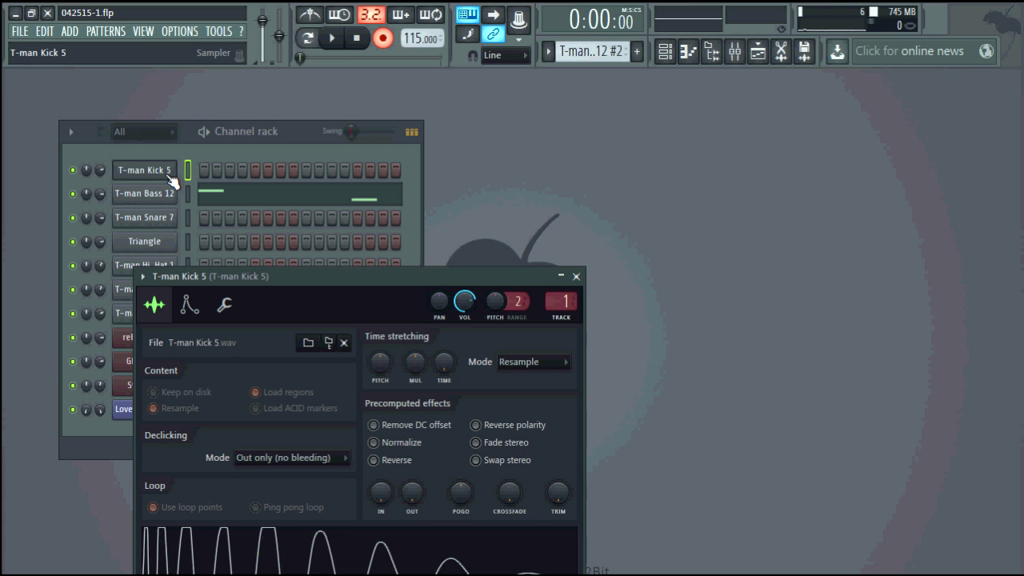
Step: Bring the channel rack forward and turn T-man Kick 5's volume down to 65% (-8.4 dB)
click(520, 28)
click(526, 29)
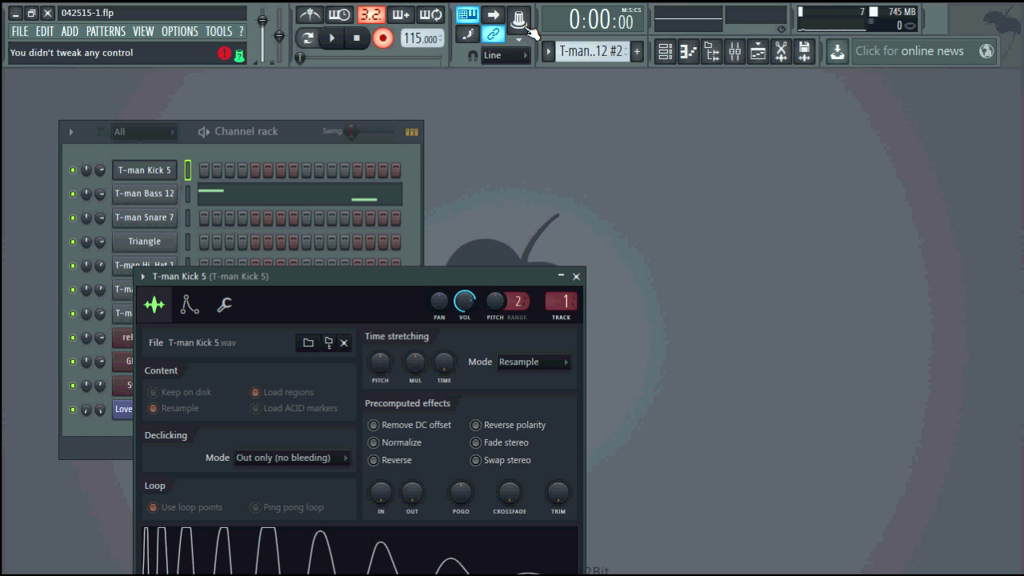
click(188, 170)
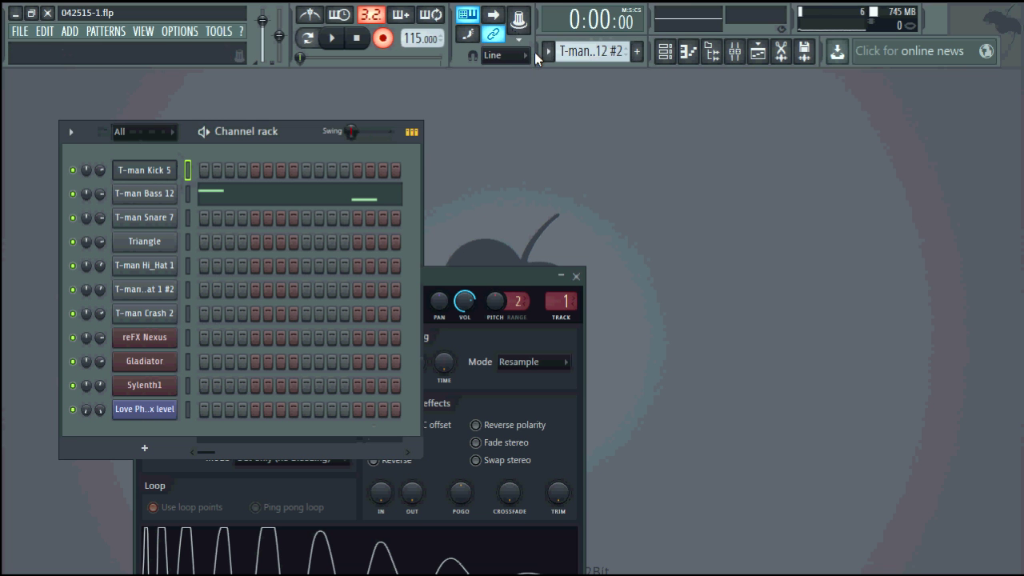
click(522, 28)
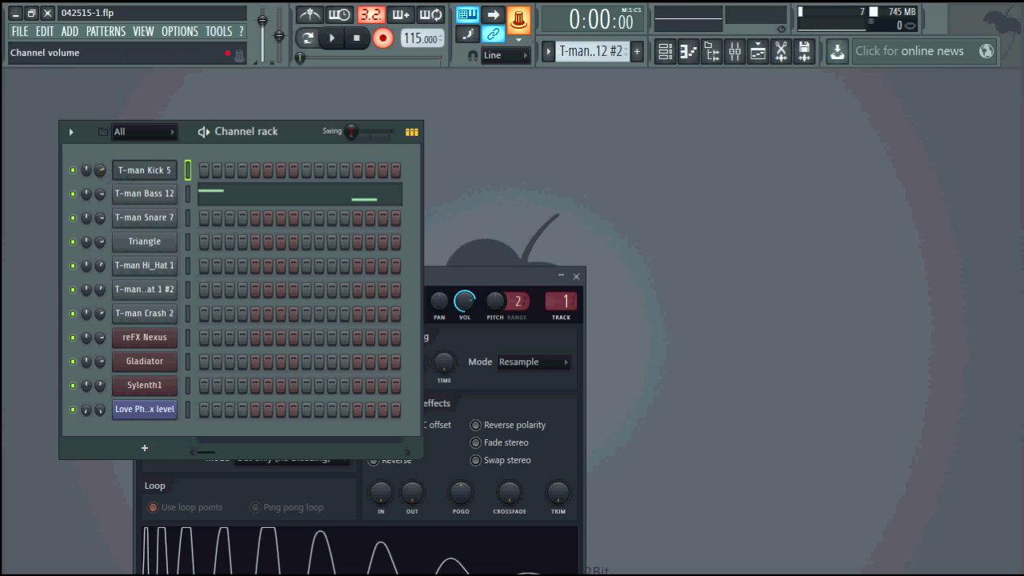
drag(100, 169, 105, 174)
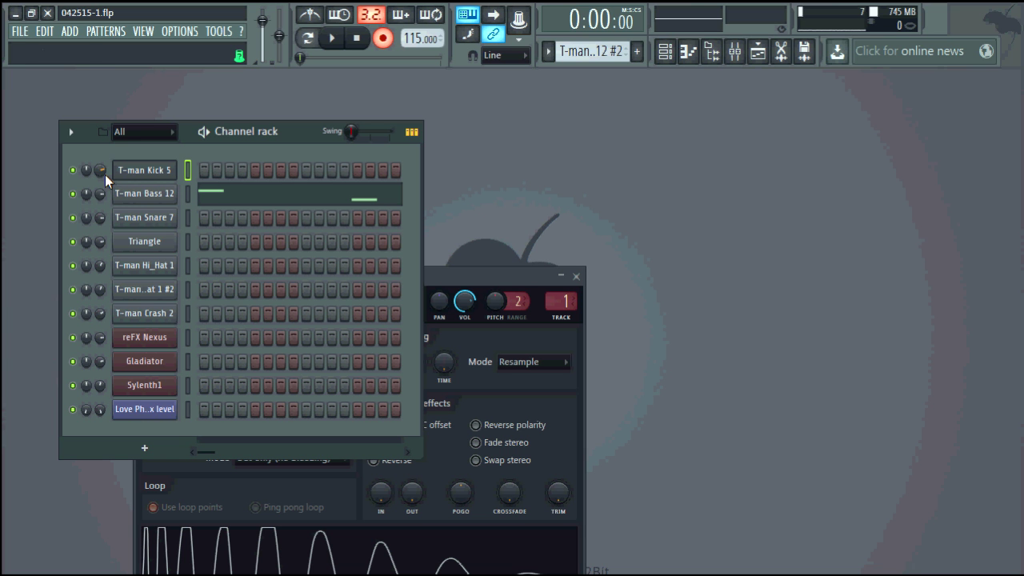
scroll(105, 175, down, 2)
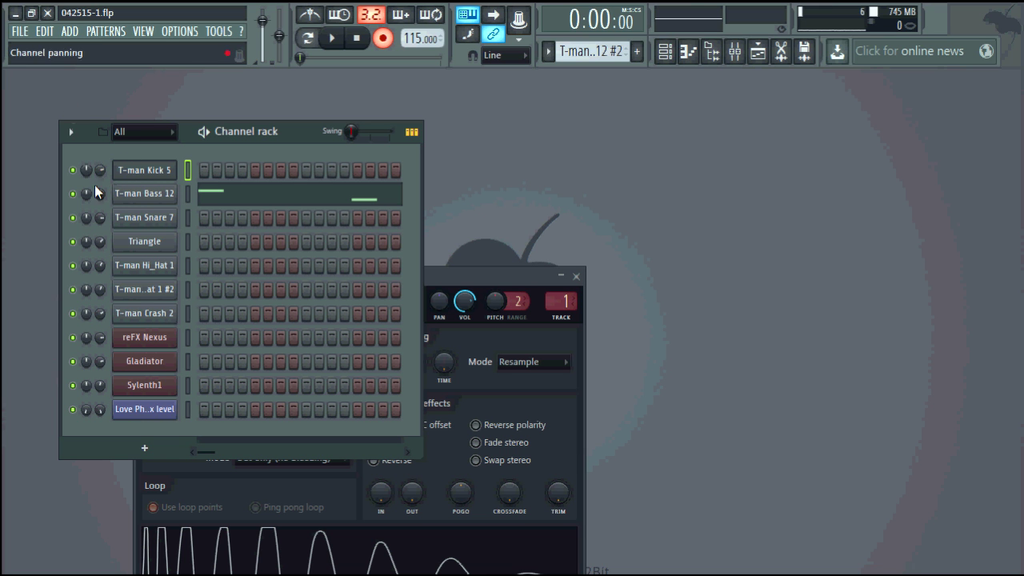
click(524, 24)
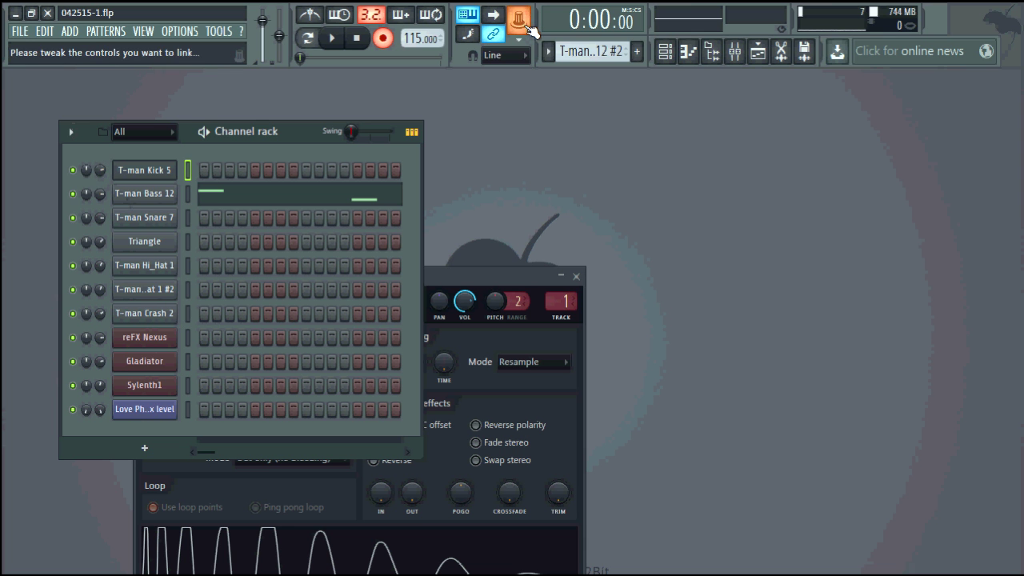
click(524, 25)
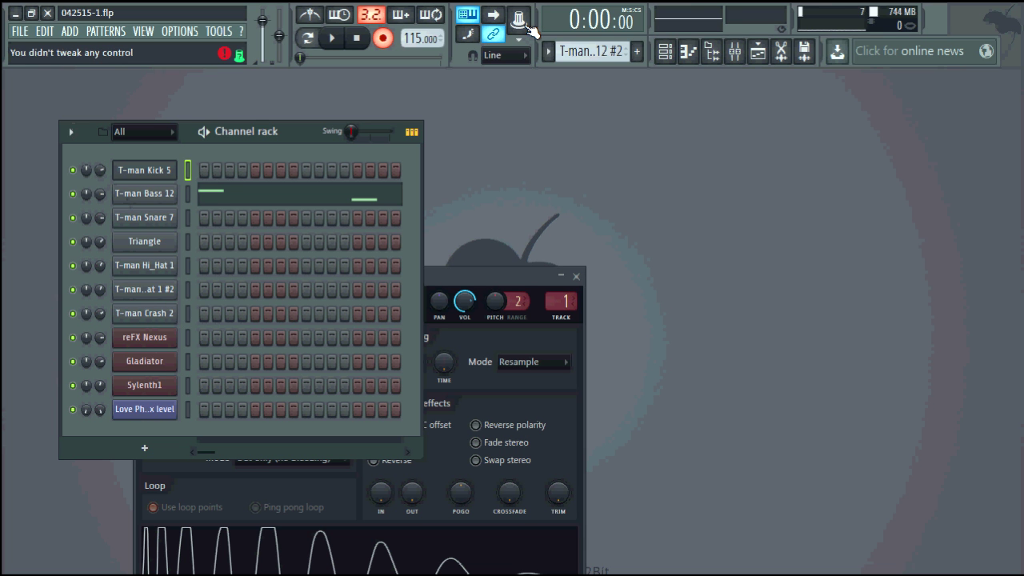
Step: Choose Link to controller on Kick 5's volume knob, then place its sampler window right of the channel rack
right_click(99, 170)
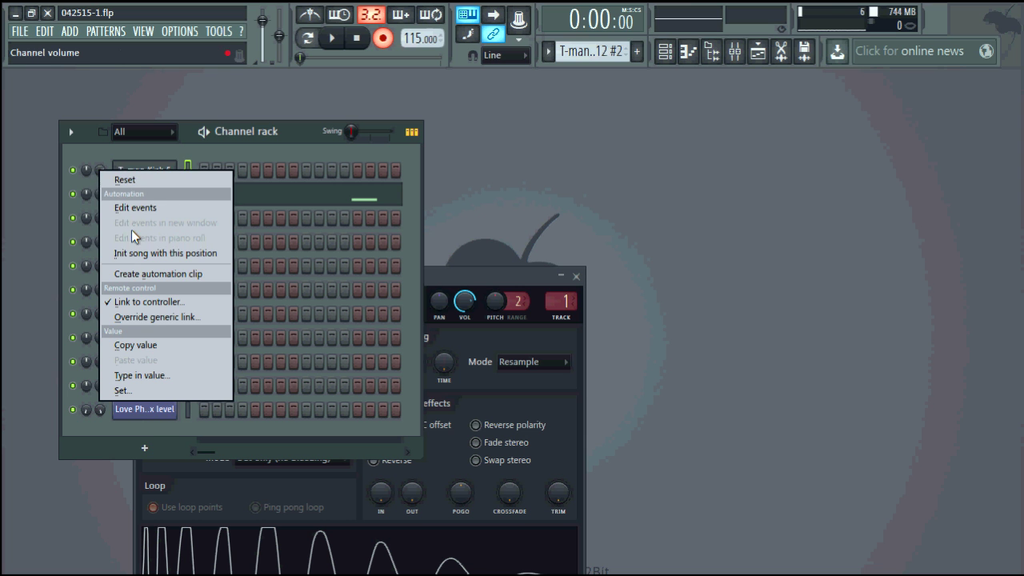
click(142, 300)
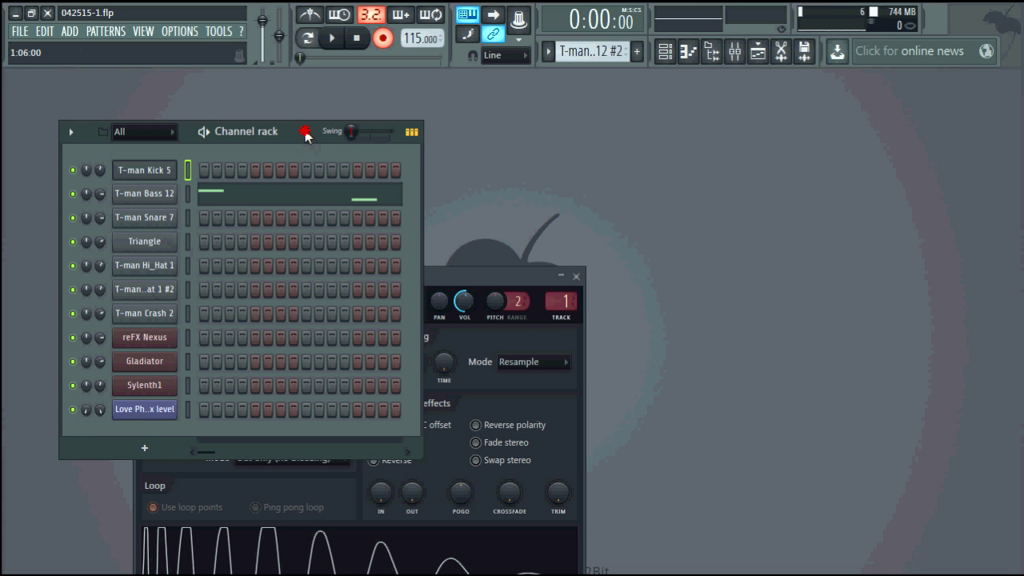
drag(304, 131, 310, 122)
drag(485, 276, 783, 111)
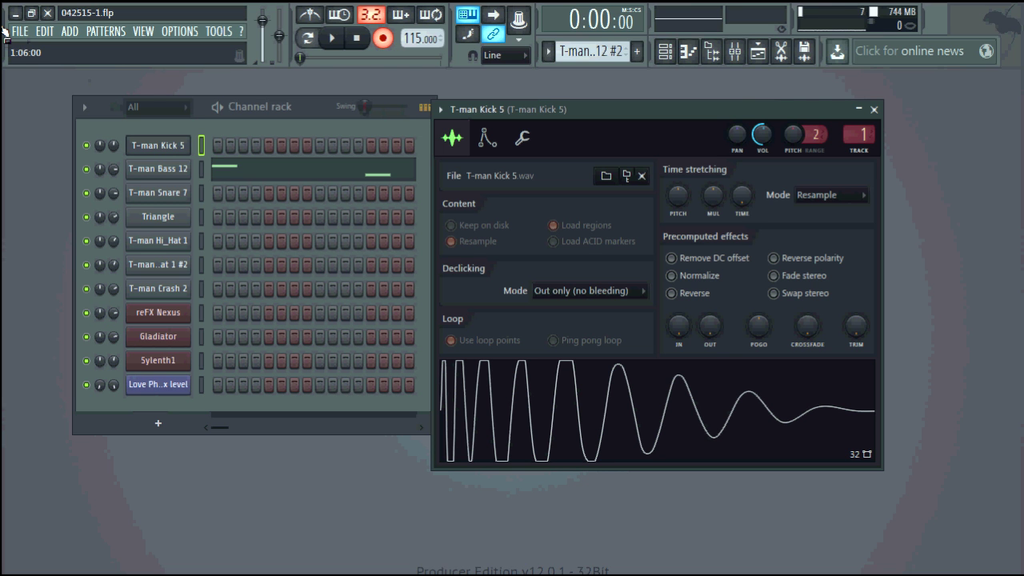
Step: Start recording with a count-in, then disarm Record while the song keeps playing
click(333, 38)
click(382, 39)
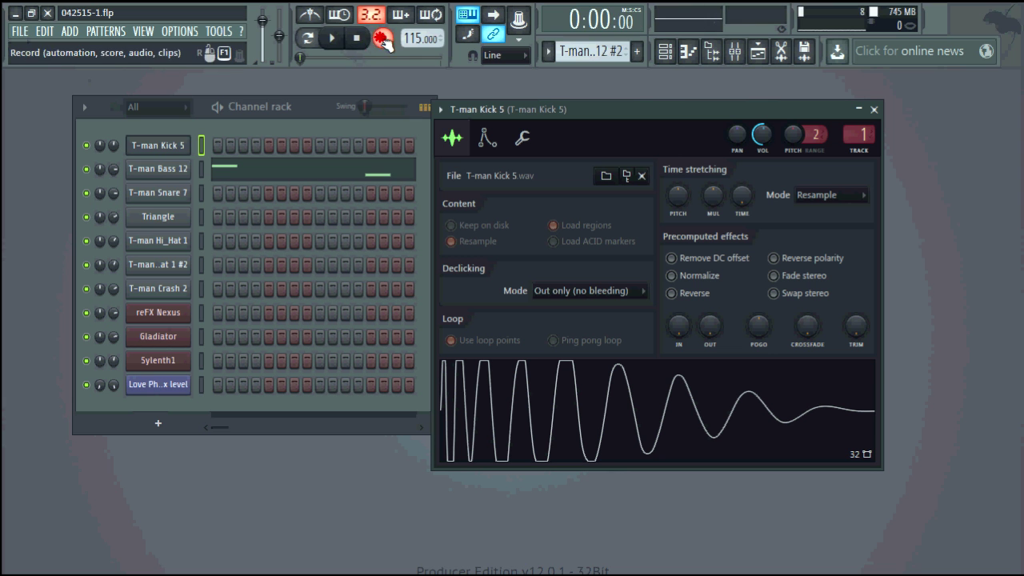